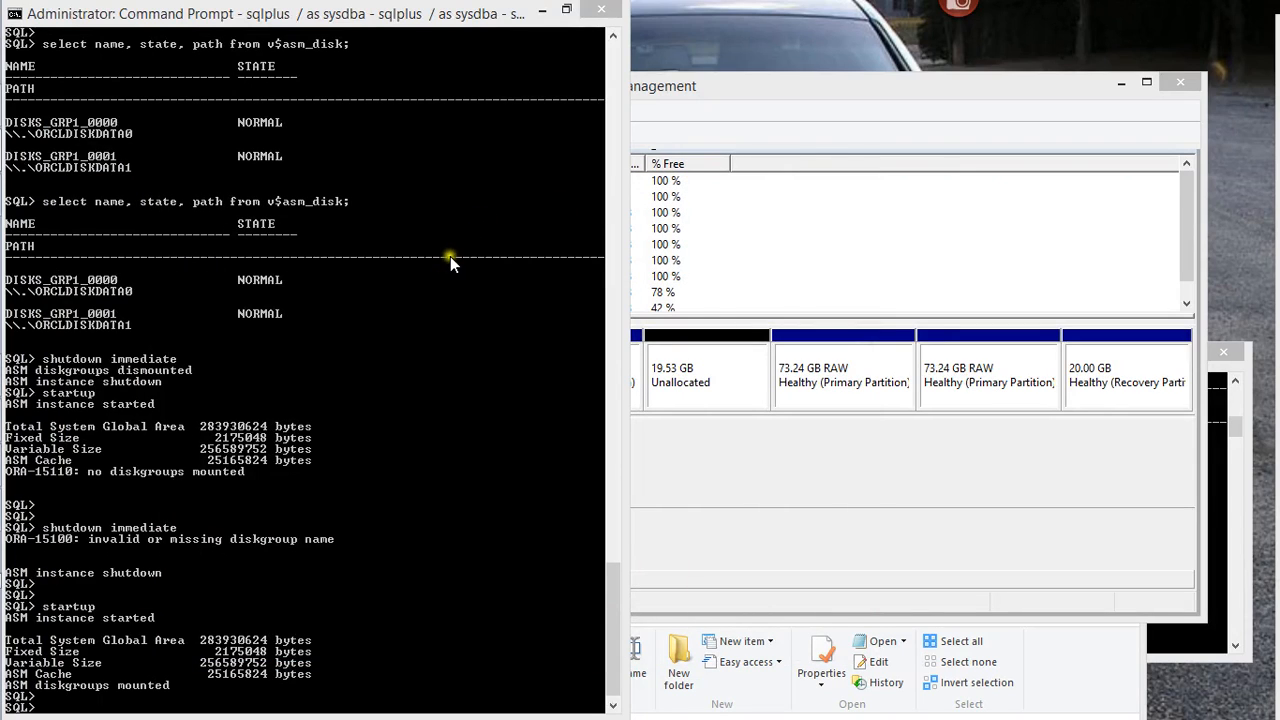
# Bring Disk Management to the front, narrow its window, and select the 19.53 GB unallocated space on Disk 0
pyautogui.click(816, 121)
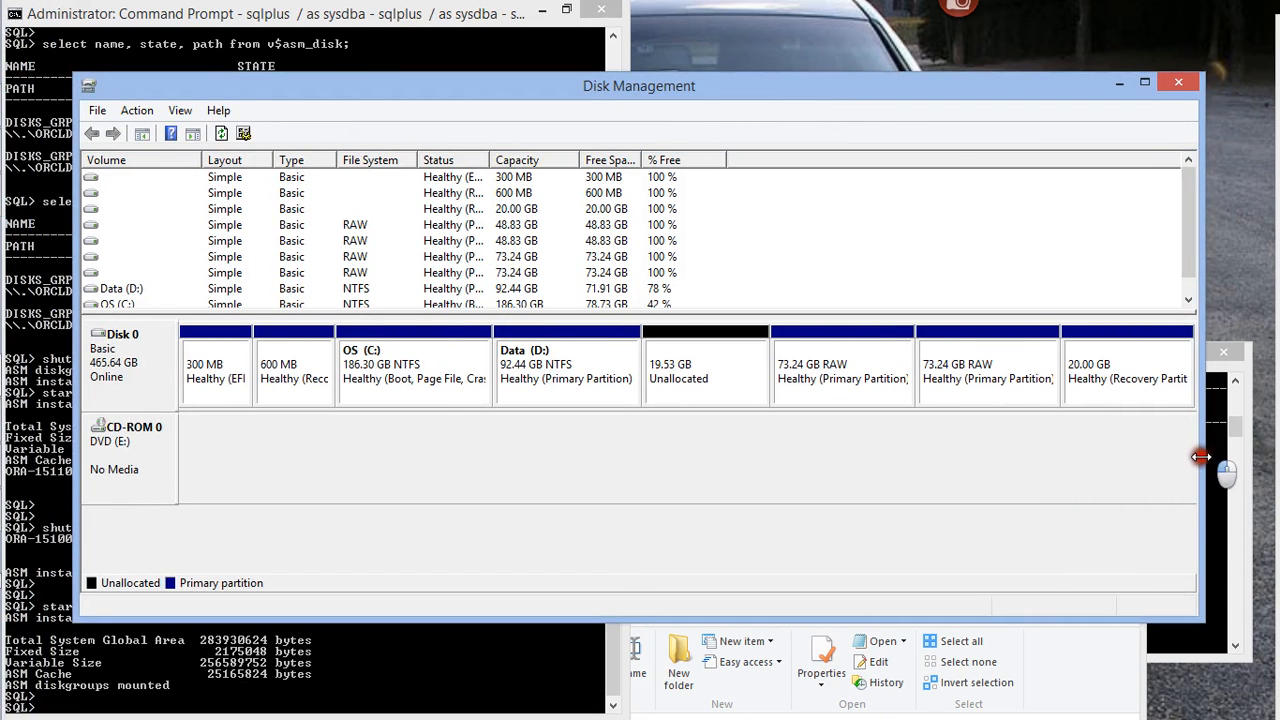
pyautogui.moveTo(1203, 462); pyautogui.dragTo(1015, 458)
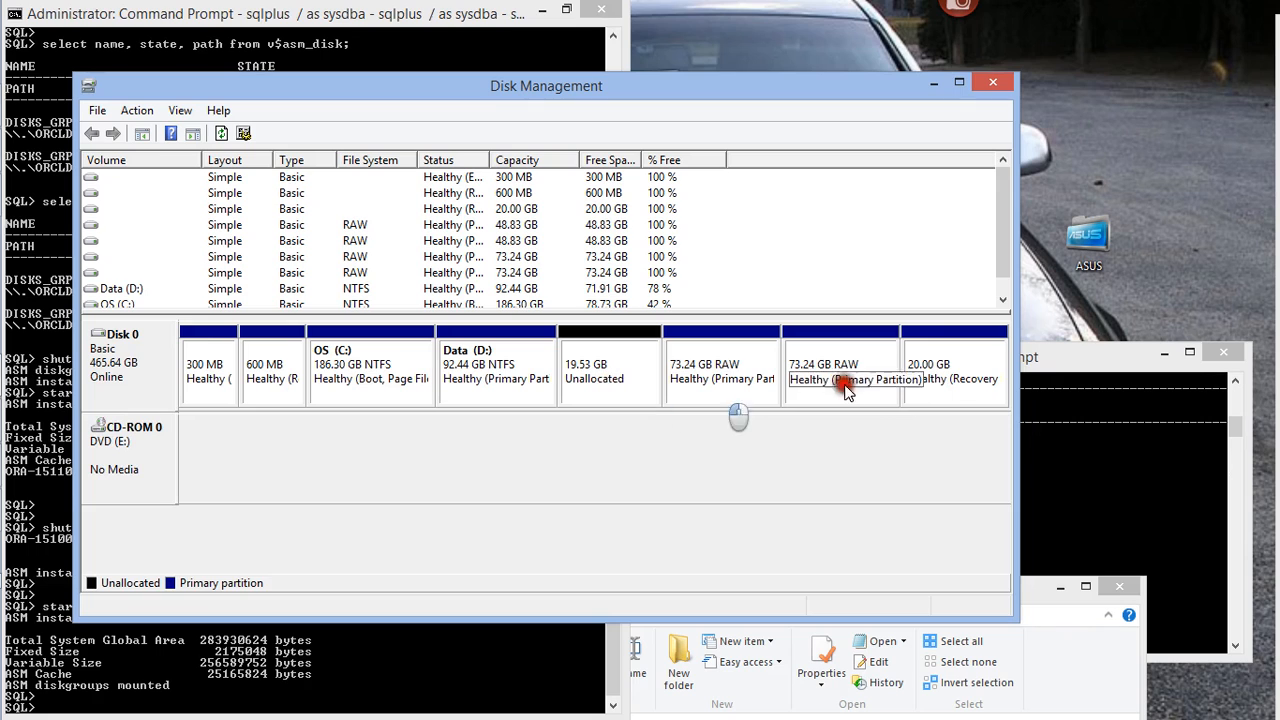
pyautogui.click(1026, 356)
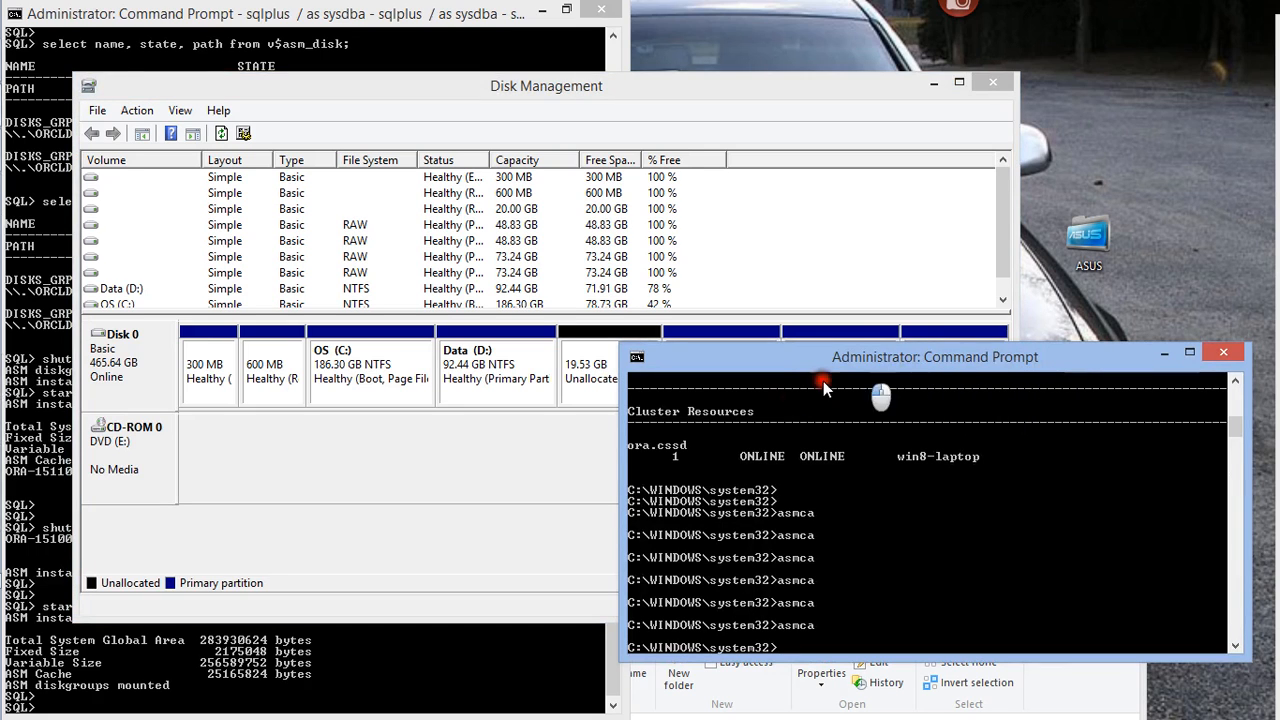
pyautogui.click(598, 390)
pyautogui.moveTo(8, 262)
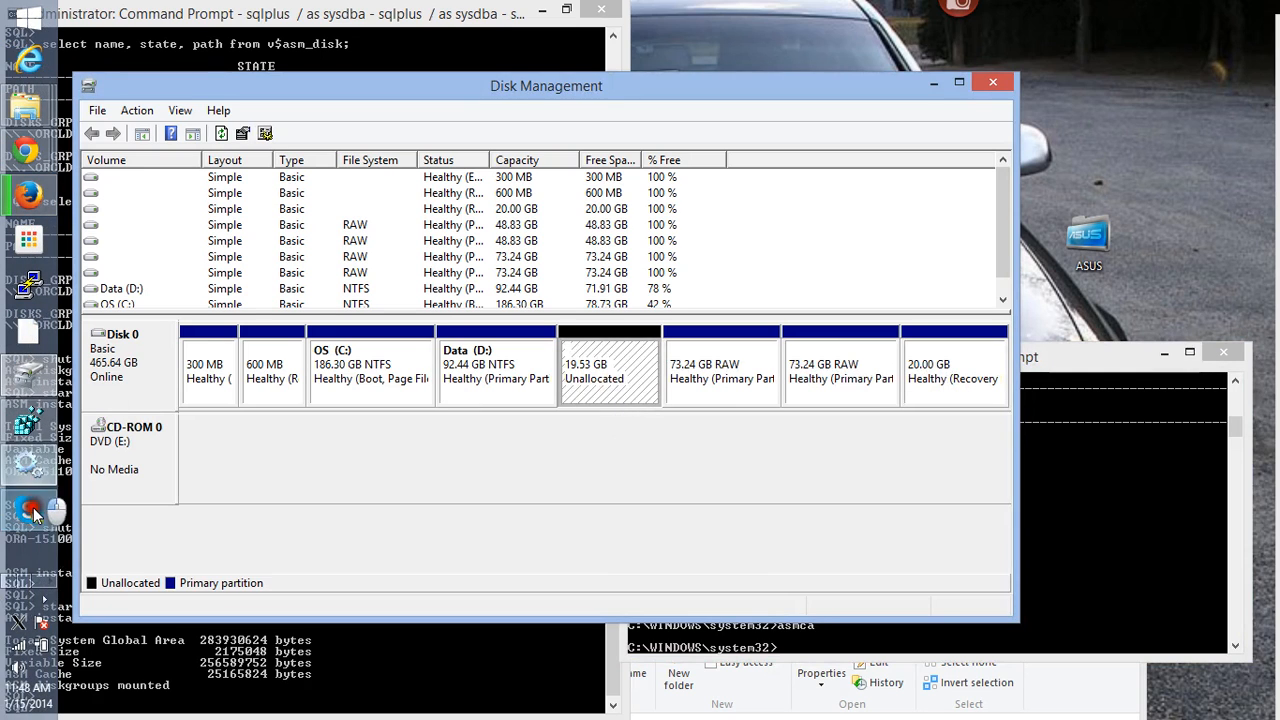
pyautogui.click(46, 592)
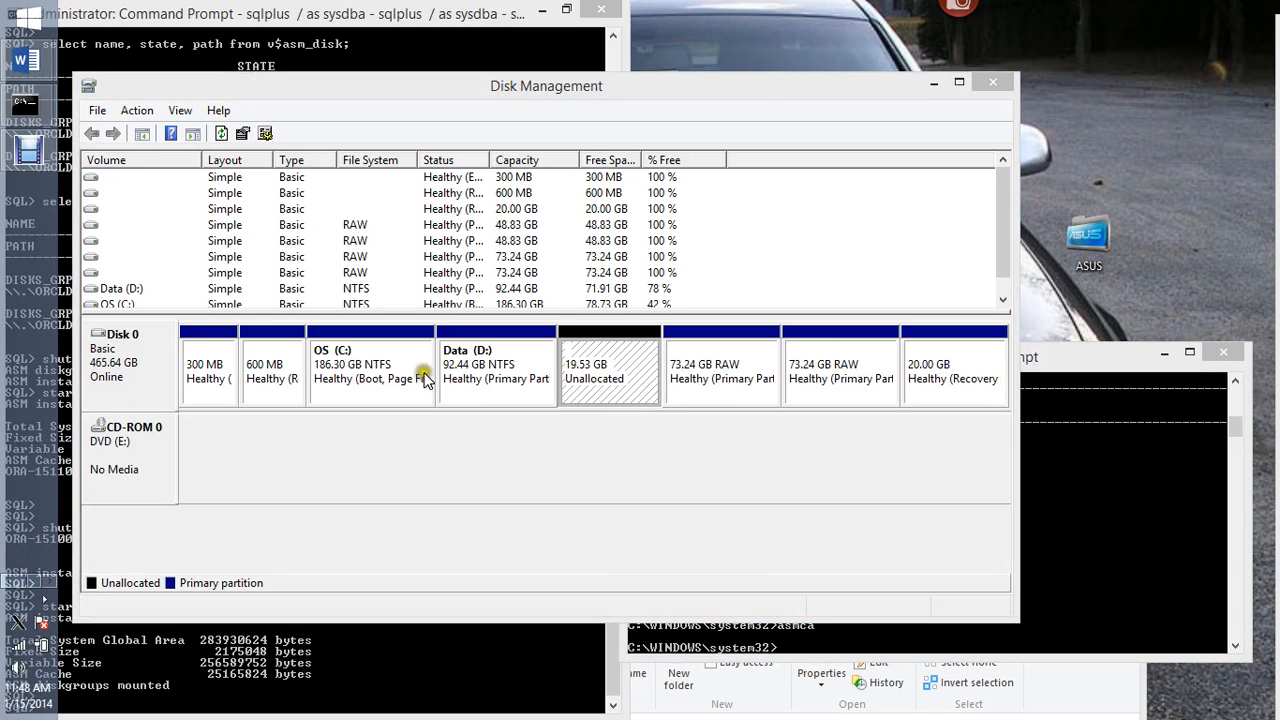
# Start a new simple volume in the 19.53 GB unallocated space of Disk 0 with a size of 9999 MB
pyautogui.rightClick(581, 356)
pyautogui.click(622, 372)
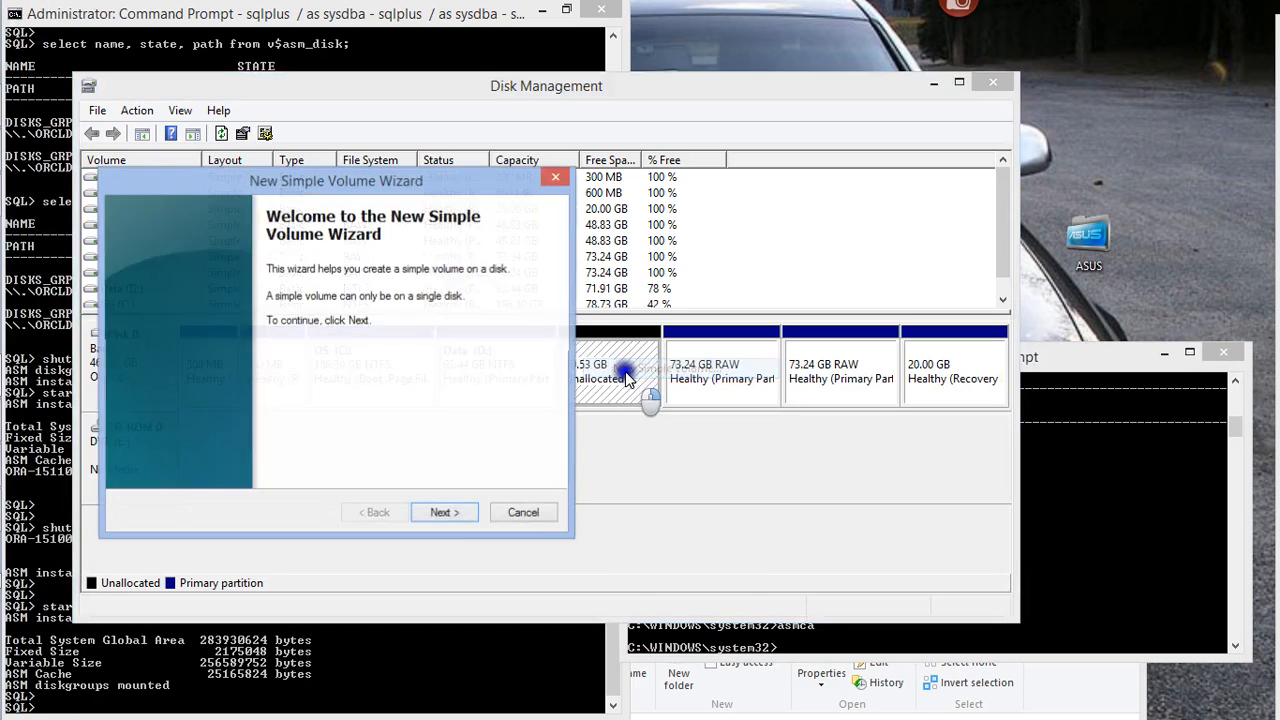
pyautogui.click(446, 513)
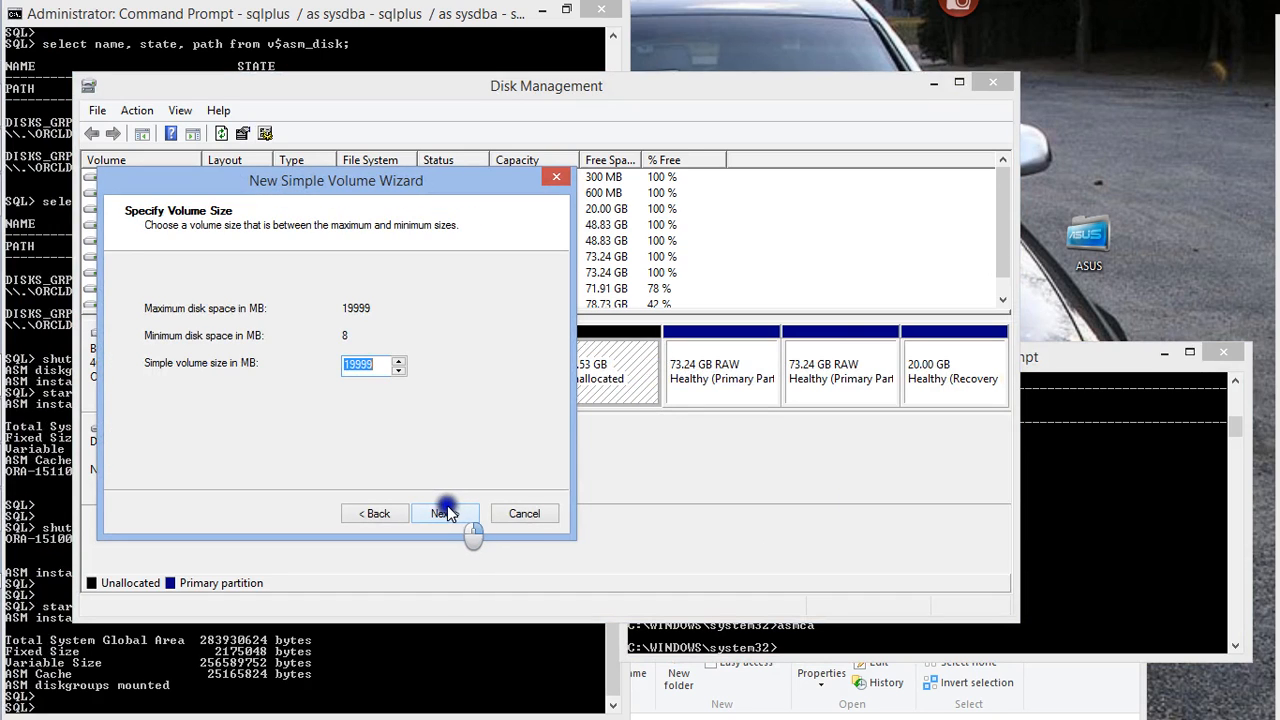
pyautogui.moveTo(453, 190); pyautogui.dragTo(342, 210)
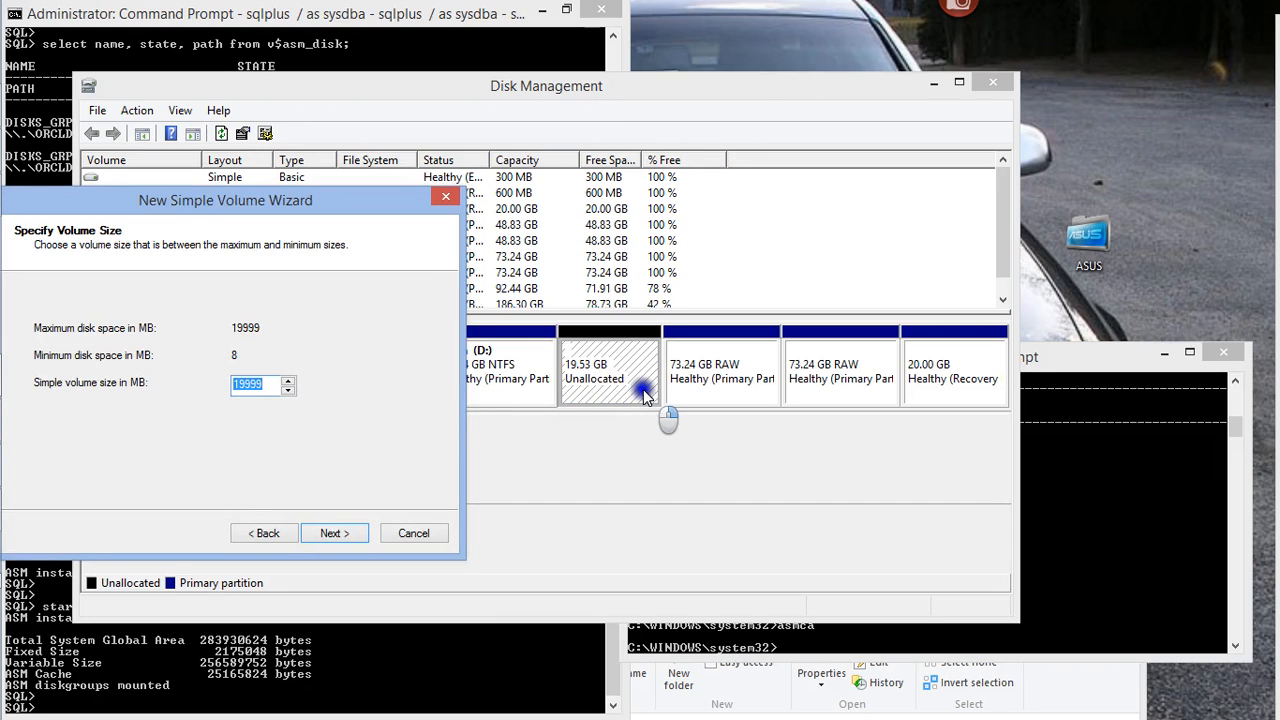
pyautogui.write('199')
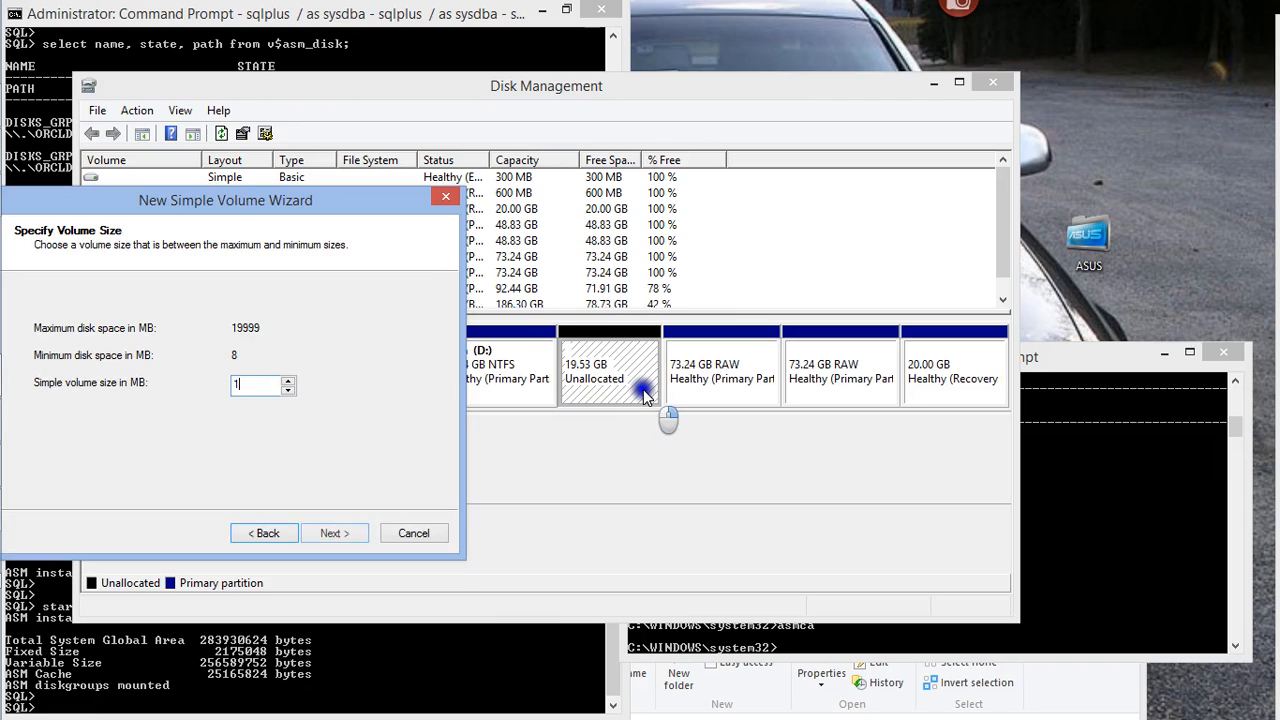
pyautogui.press('BackSpace')
pyautogui.write('9999')
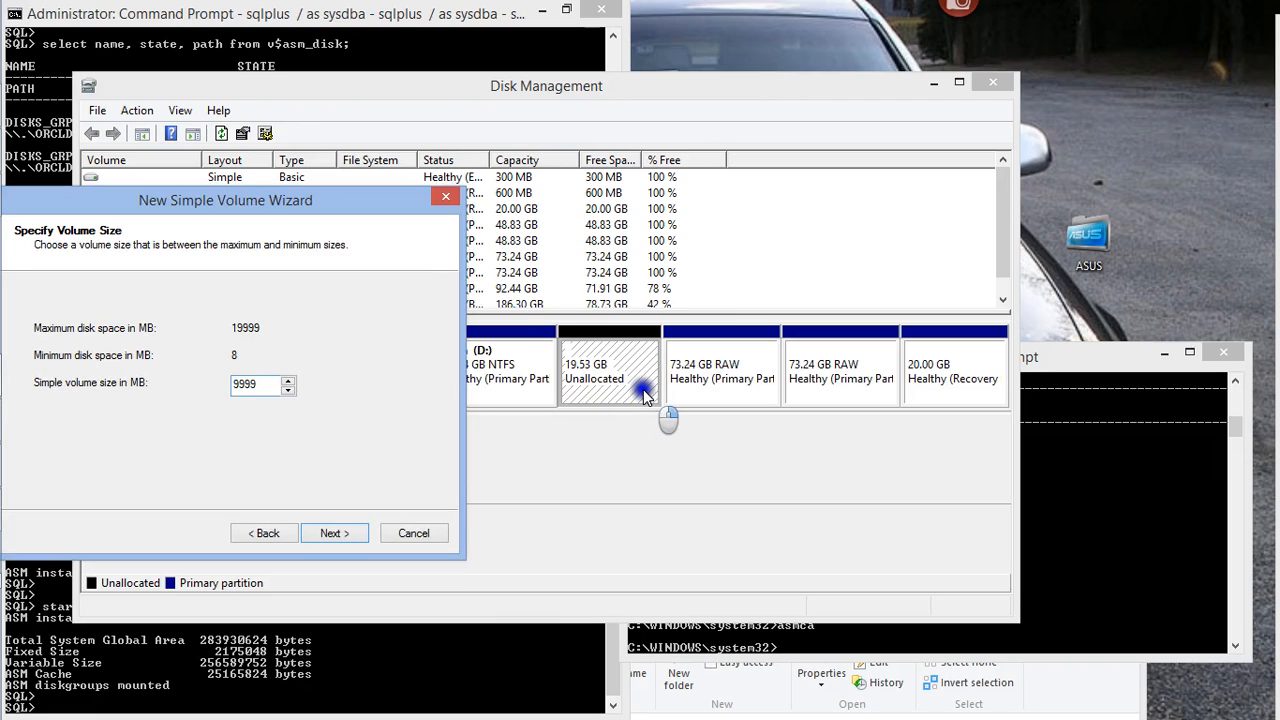
pyautogui.click(342, 533)
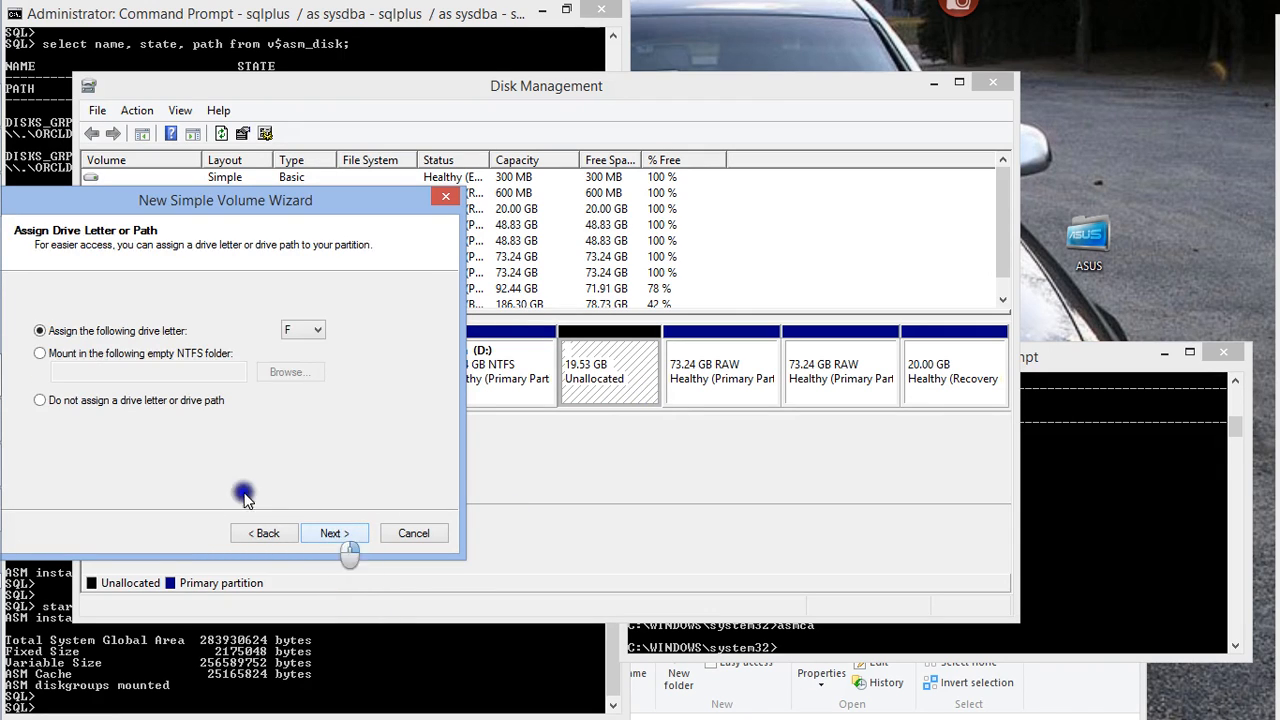
# Leave the new 9999 MB volume without a drive letter or path, do not format it, and finish creating it
pyautogui.click(45, 400)
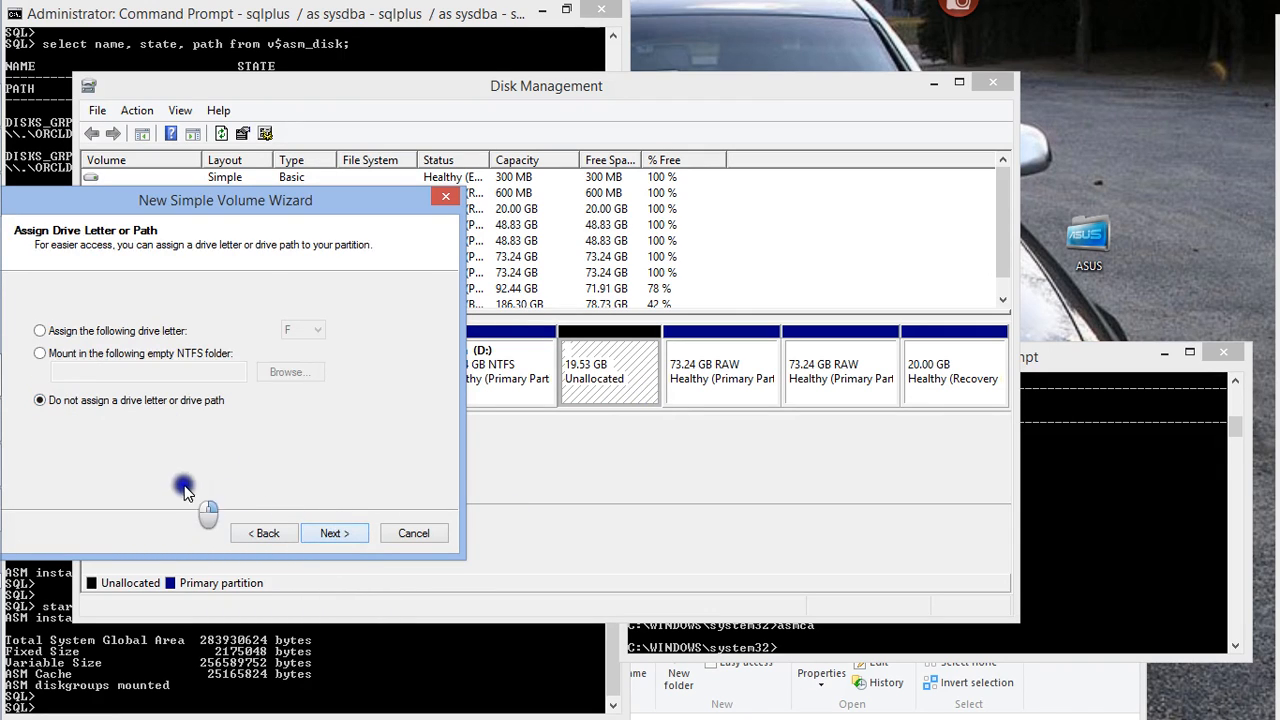
pyautogui.click(325, 533)
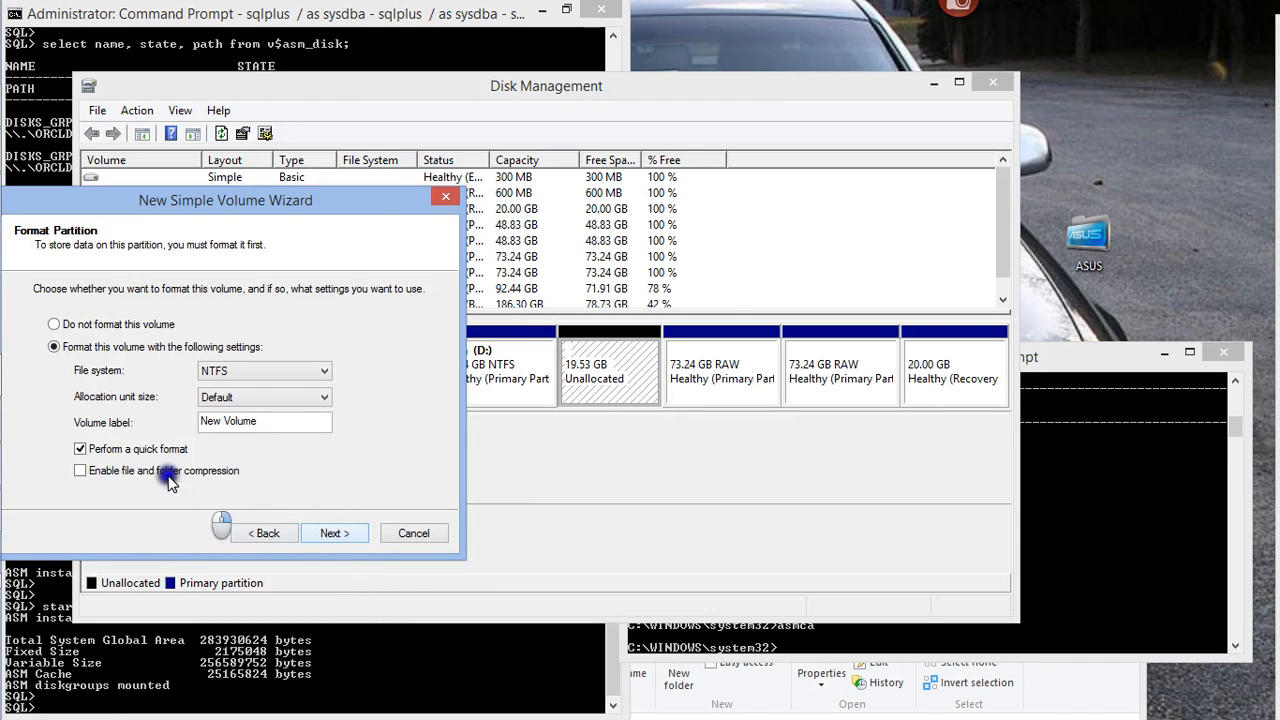
pyautogui.click(55, 325)
pyautogui.click(356, 535)
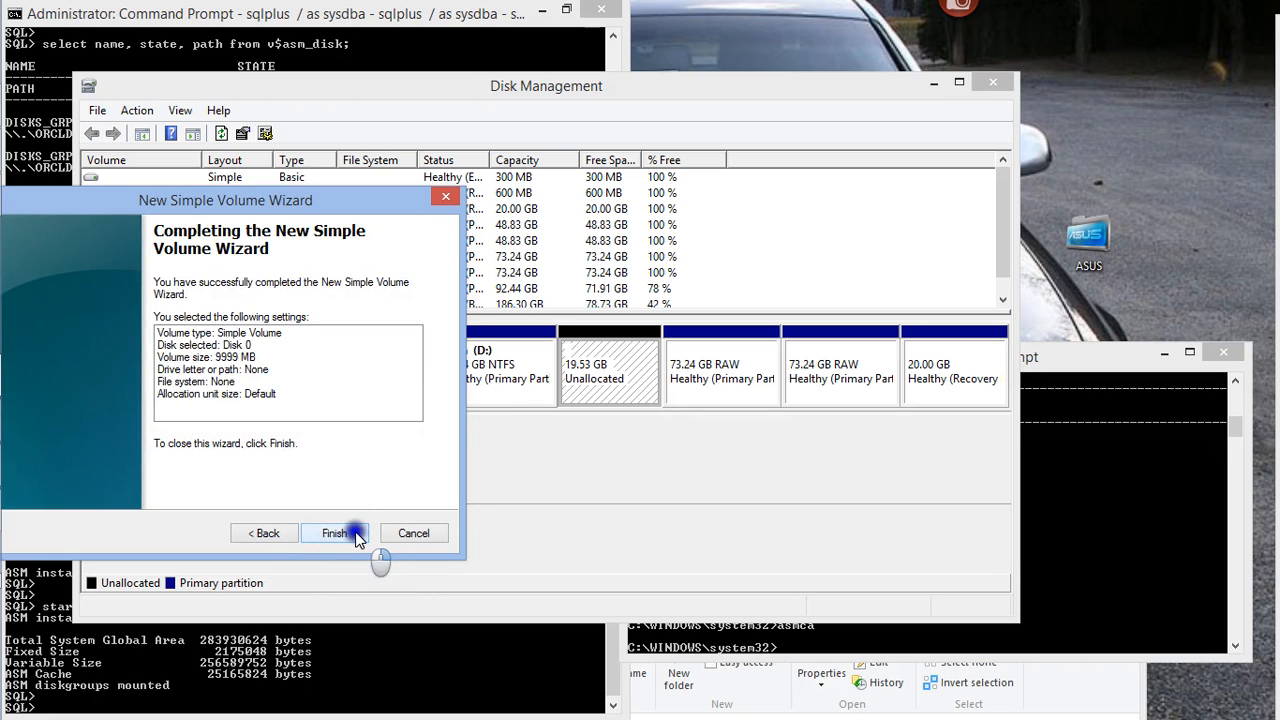
pyautogui.click(335, 533)
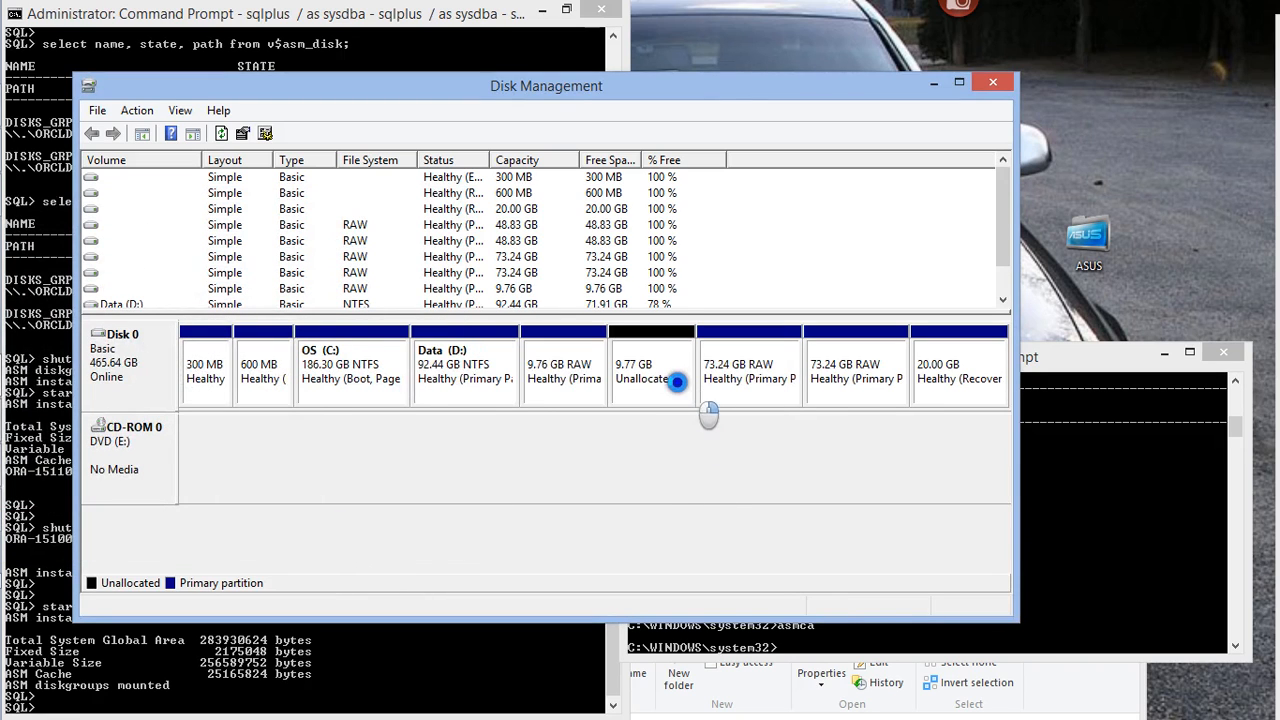
# Delete the newly created 9.76 GB RAW volume beside the Data (D:) partition
pyautogui.rightClick(571, 376)
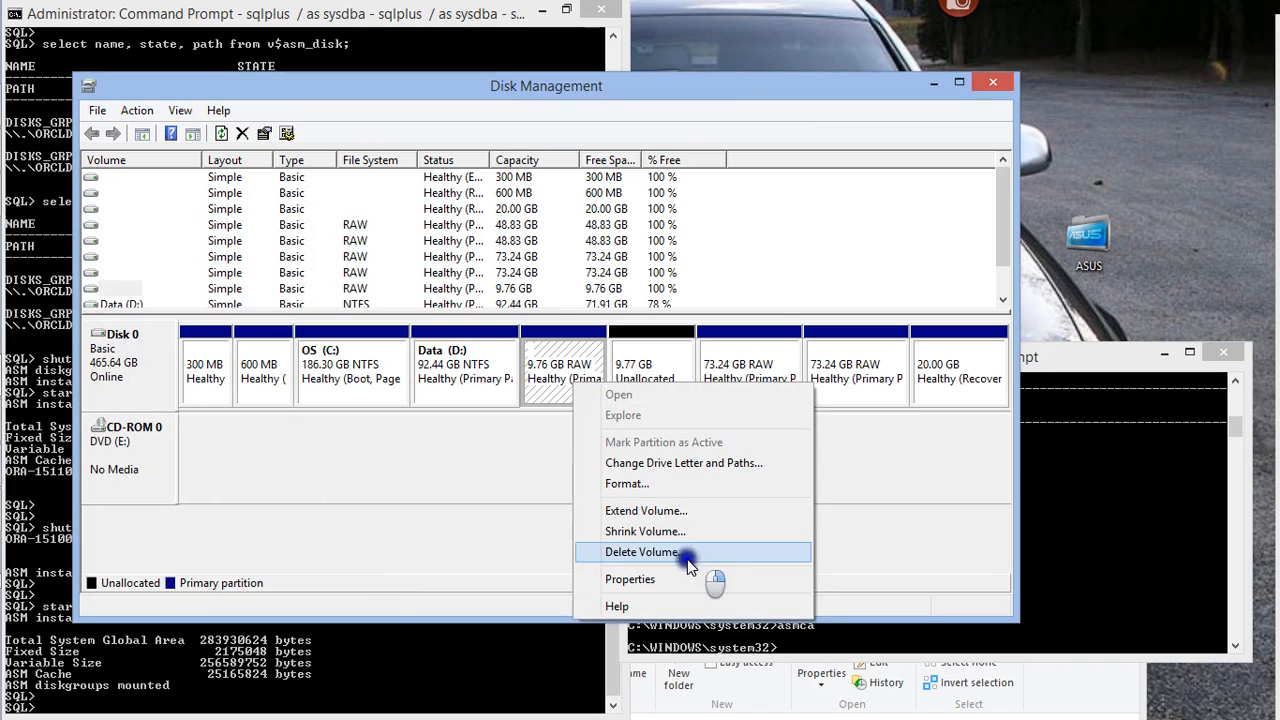
pyautogui.click(687, 553)
pyautogui.click(741, 444)
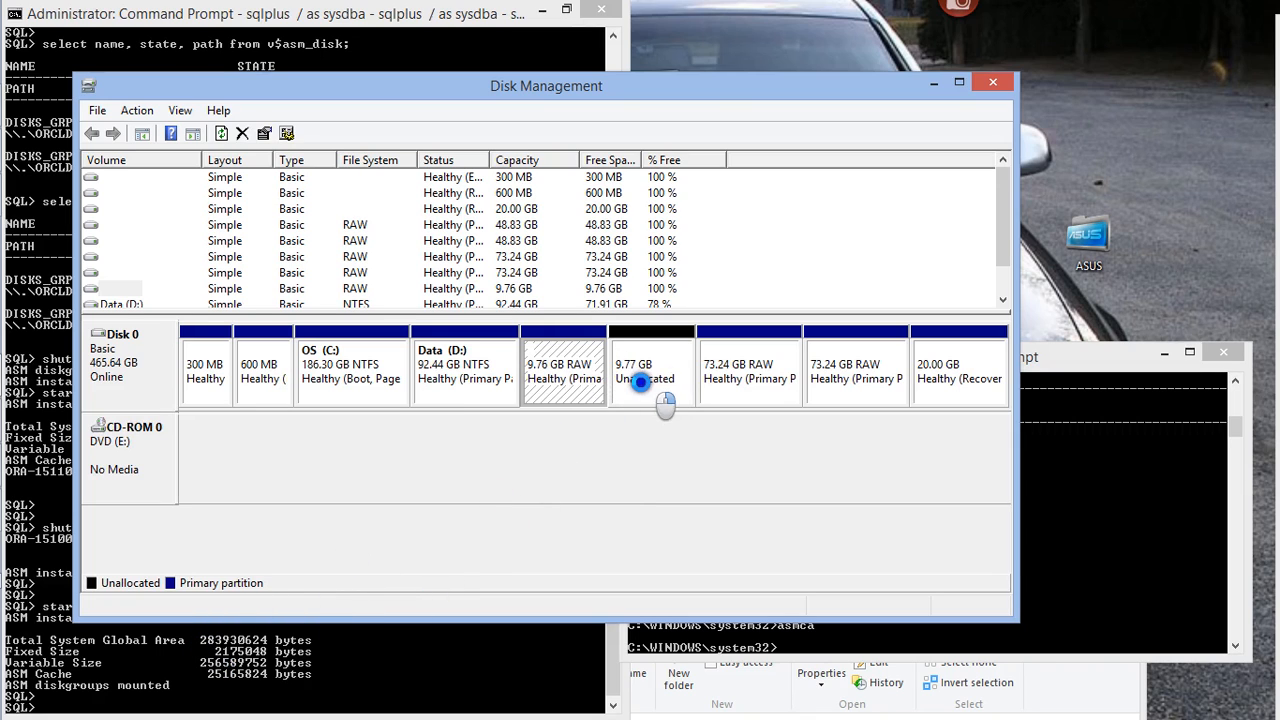
# Shut down the ASM instance in the SQL*Plus session with the command shutdown immediate
pyautogui.click(182, 676)
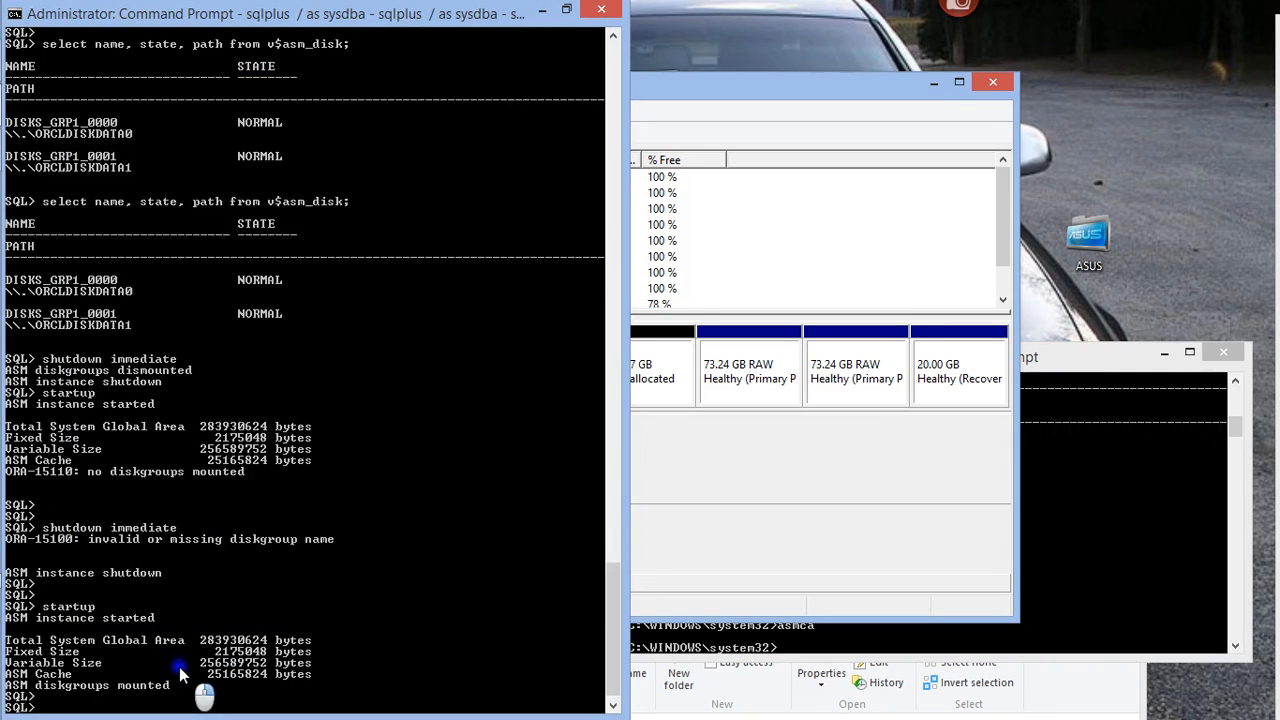
pyautogui.press('Return')
pyautogui.press('Return')
pyautogui.press('Return')
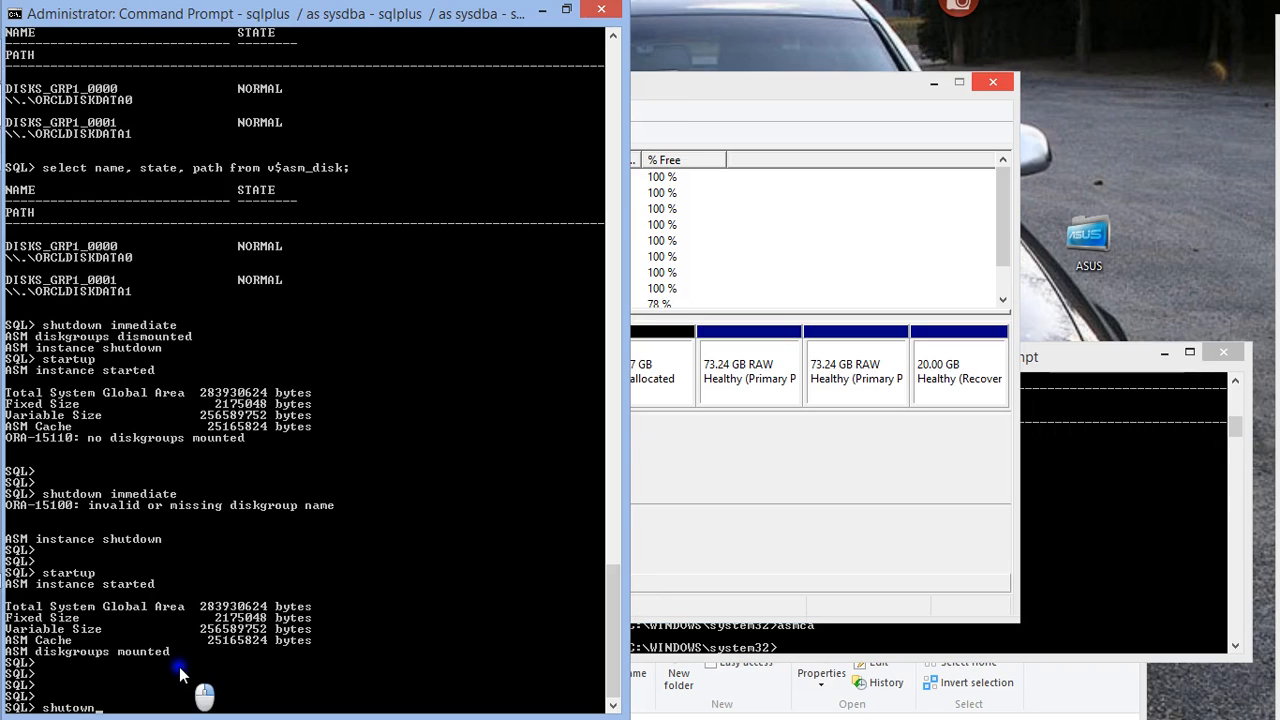
pyautogui.write('n i')
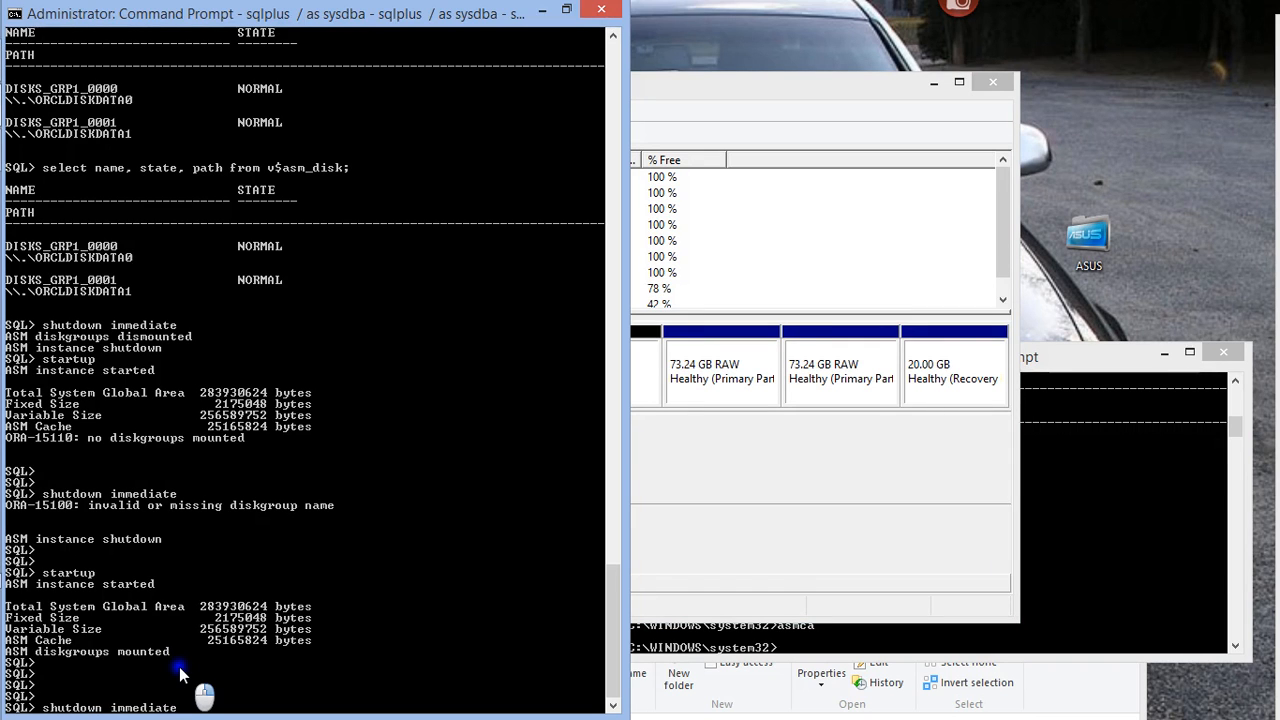
pyautogui.write('mmediate')
pyautogui.press('Return')
# Switch back to Disk Management and start a 9999 MB simple volume in the 19.53 GB unallocated space
pyautogui.click(890, 388)
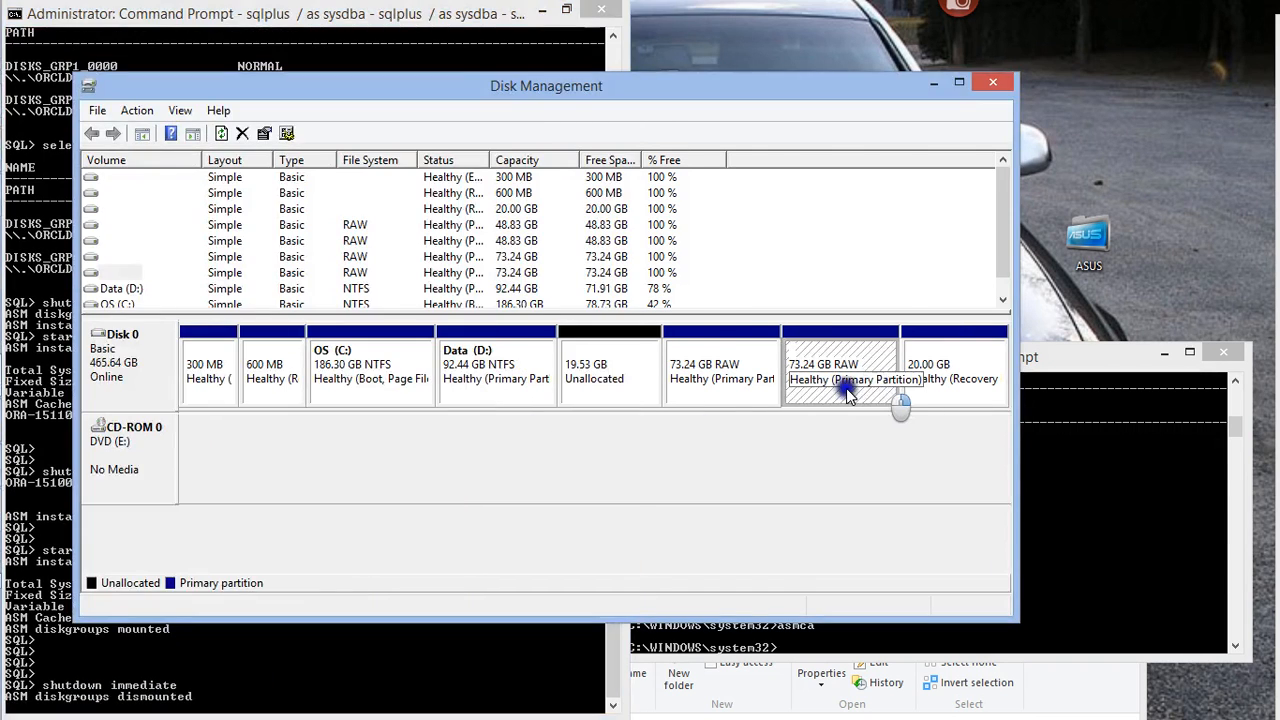
pyautogui.click(585, 386)
pyautogui.rightClick(583, 385)
pyautogui.click(660, 389)
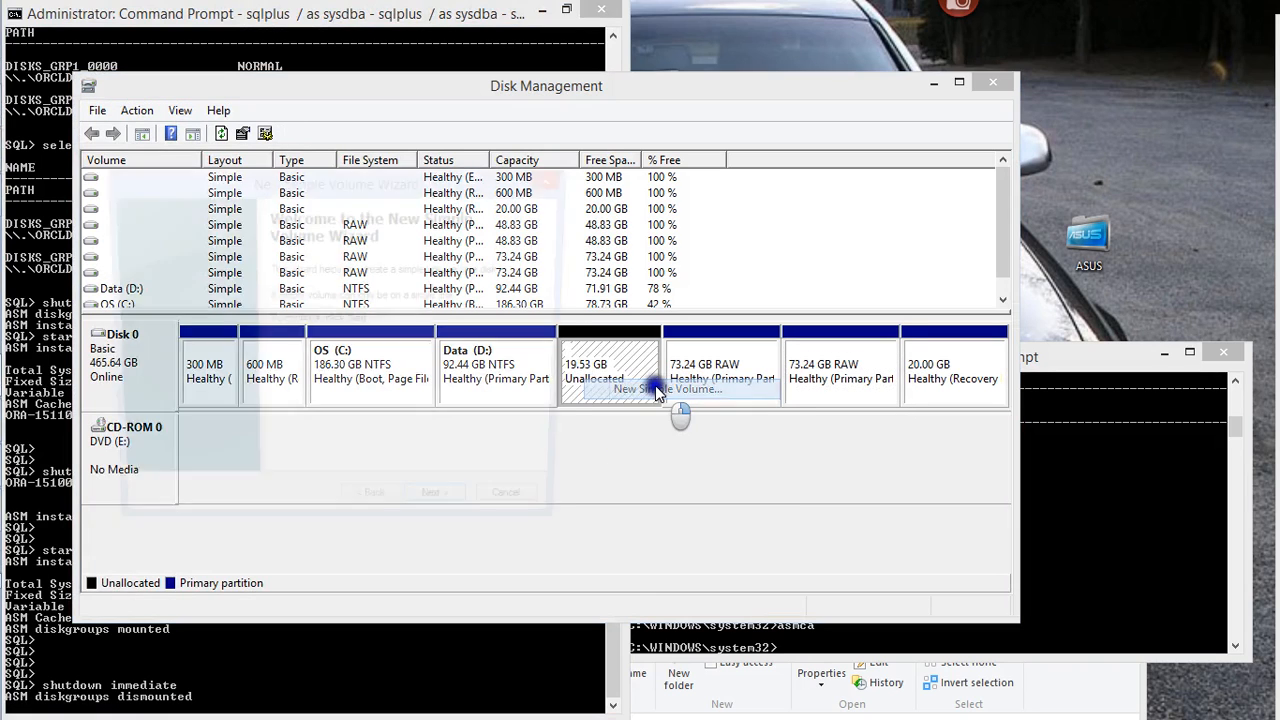
pyautogui.click(438, 513)
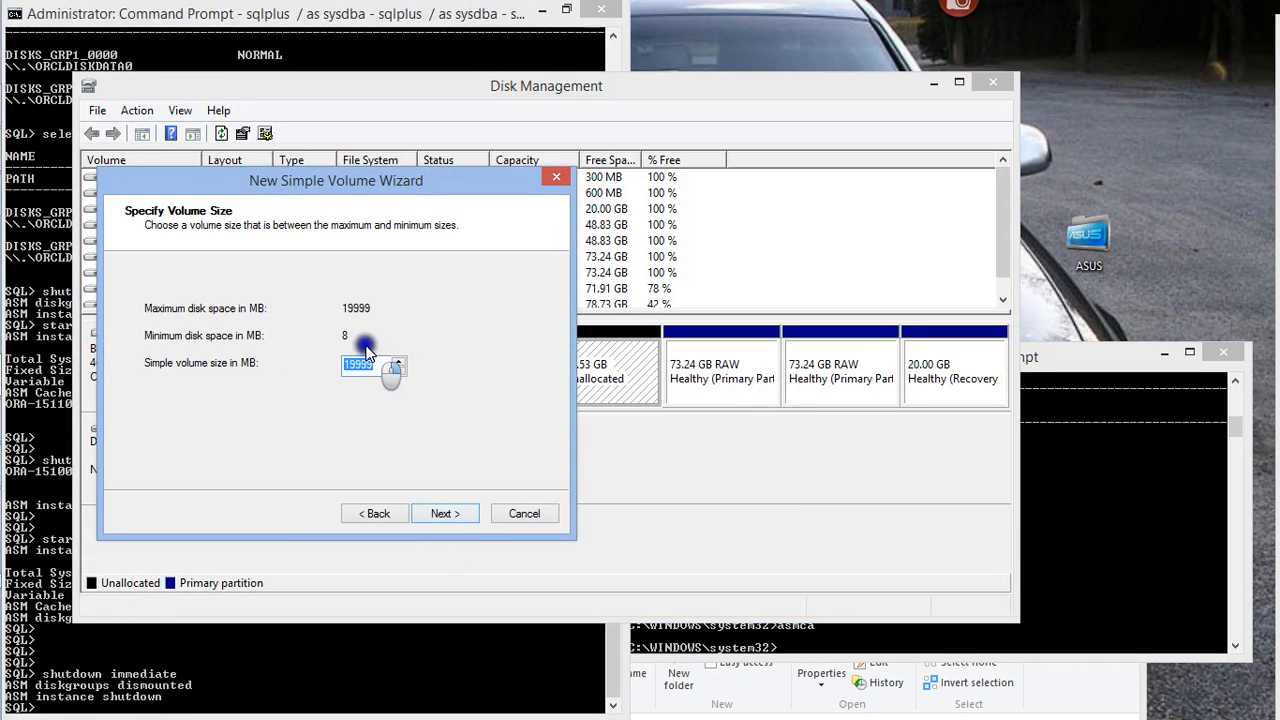
pyautogui.write('9')
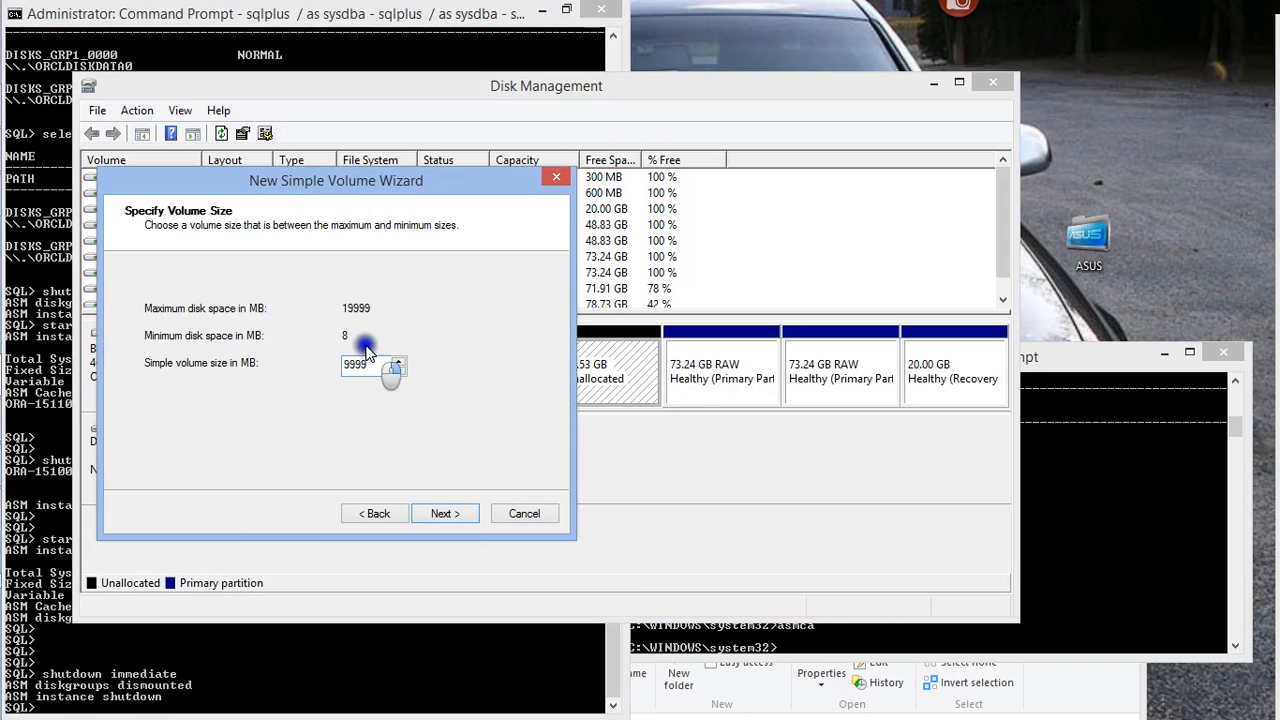
pyautogui.click(445, 513)
# Create the 9999 MB volume with no drive letter or path and without formatting it
pyautogui.click(152, 381)
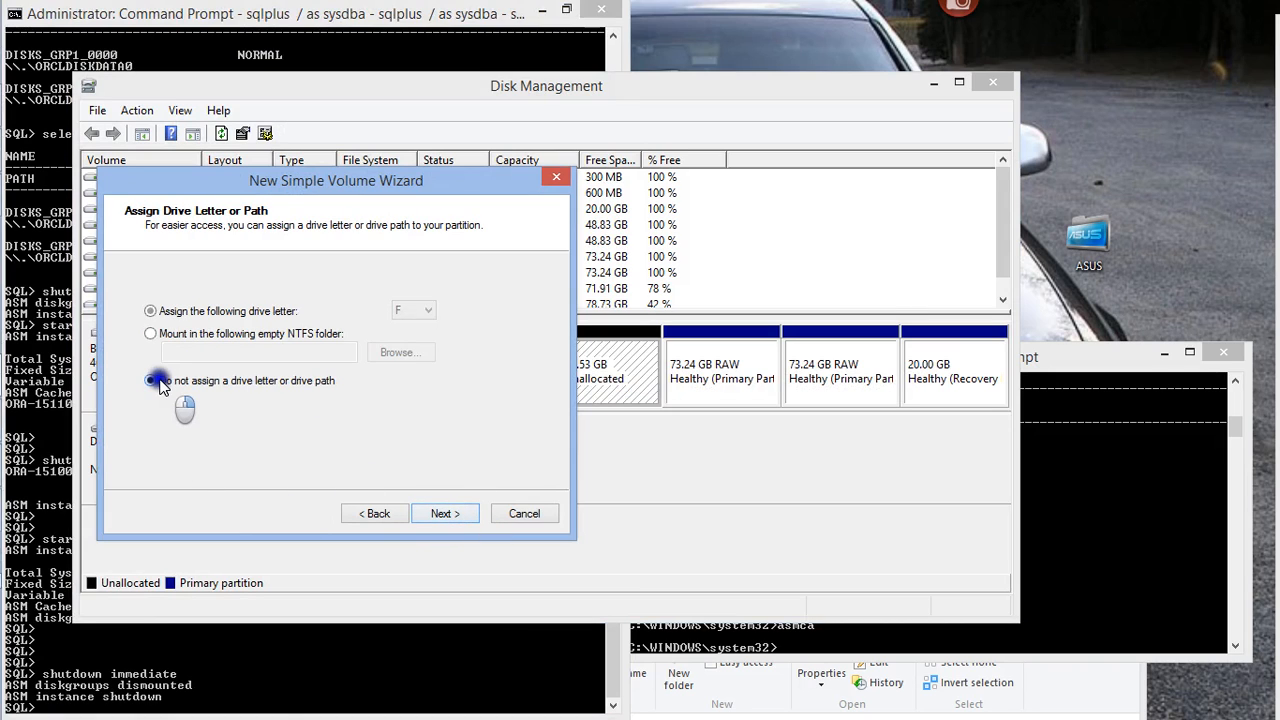
pyautogui.click(432, 510)
pyautogui.click(160, 303)
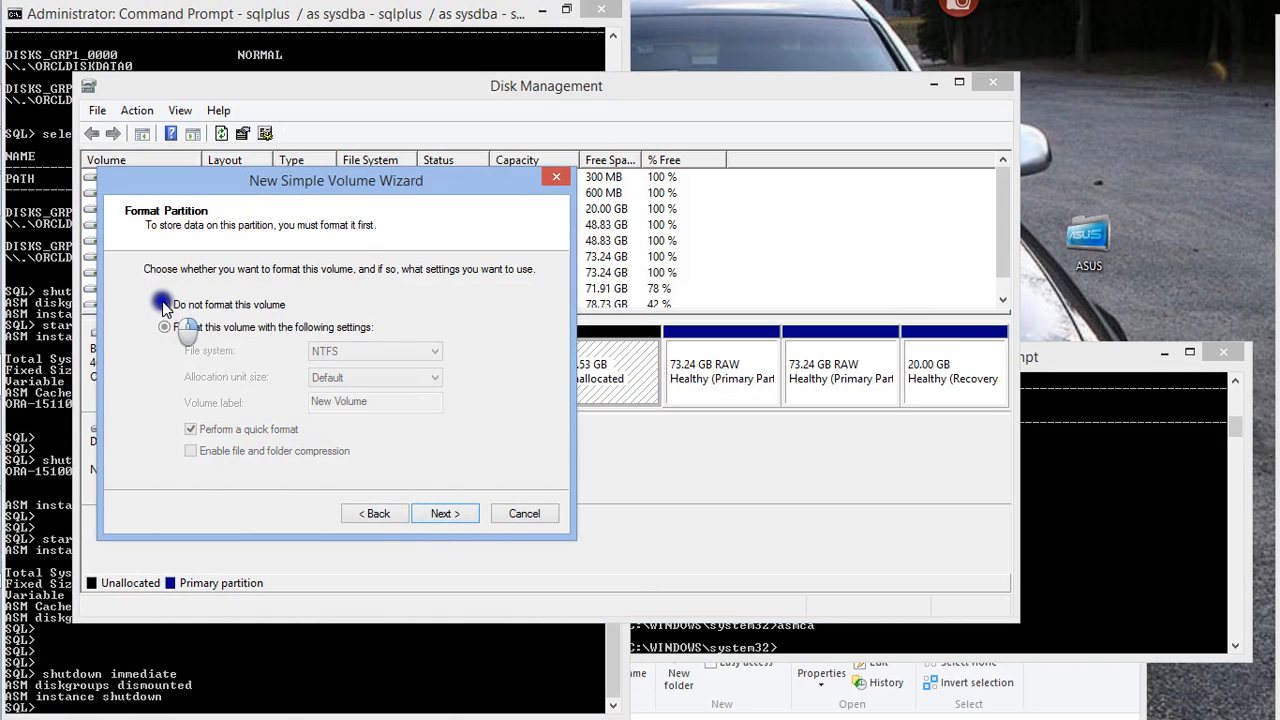
pyautogui.click(452, 513)
pyautogui.click(430, 511)
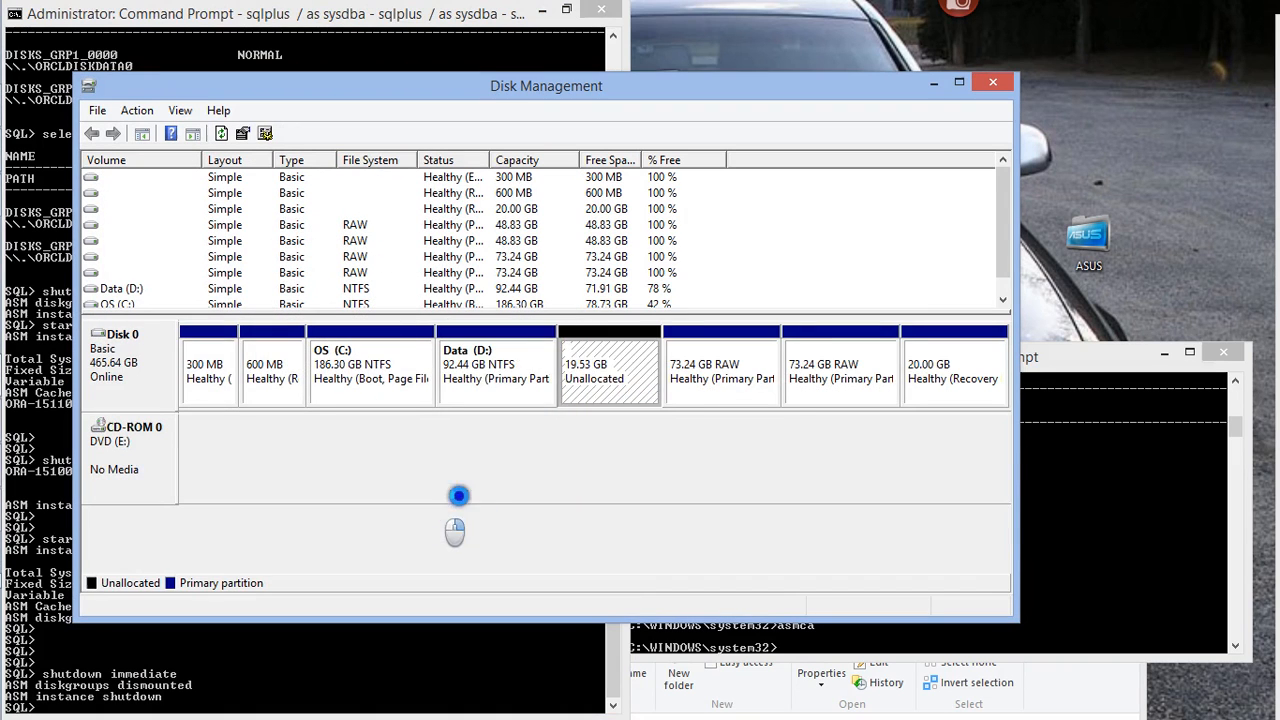
# Start a second simple volume in the remaining 9.77 GB unallocated space, using the full 10000 MB
pyautogui.rightClick(657, 345)
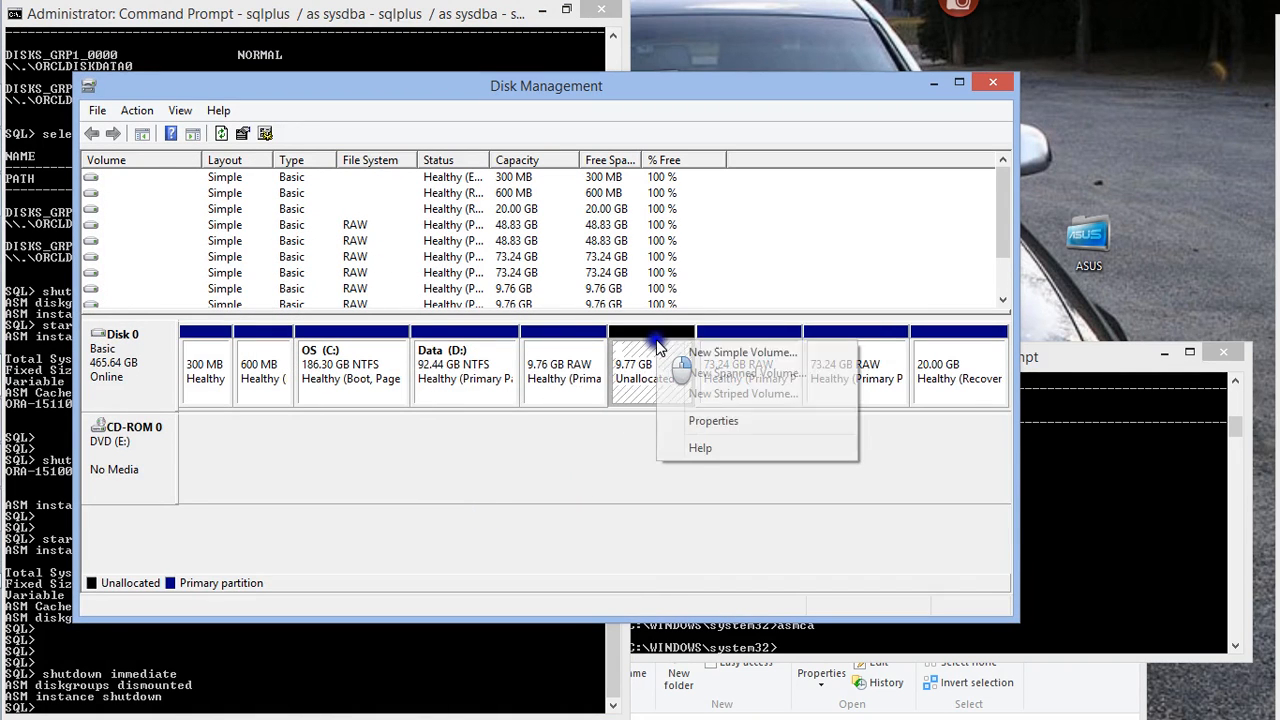
pyautogui.click(712, 350)
pyautogui.click(440, 512)
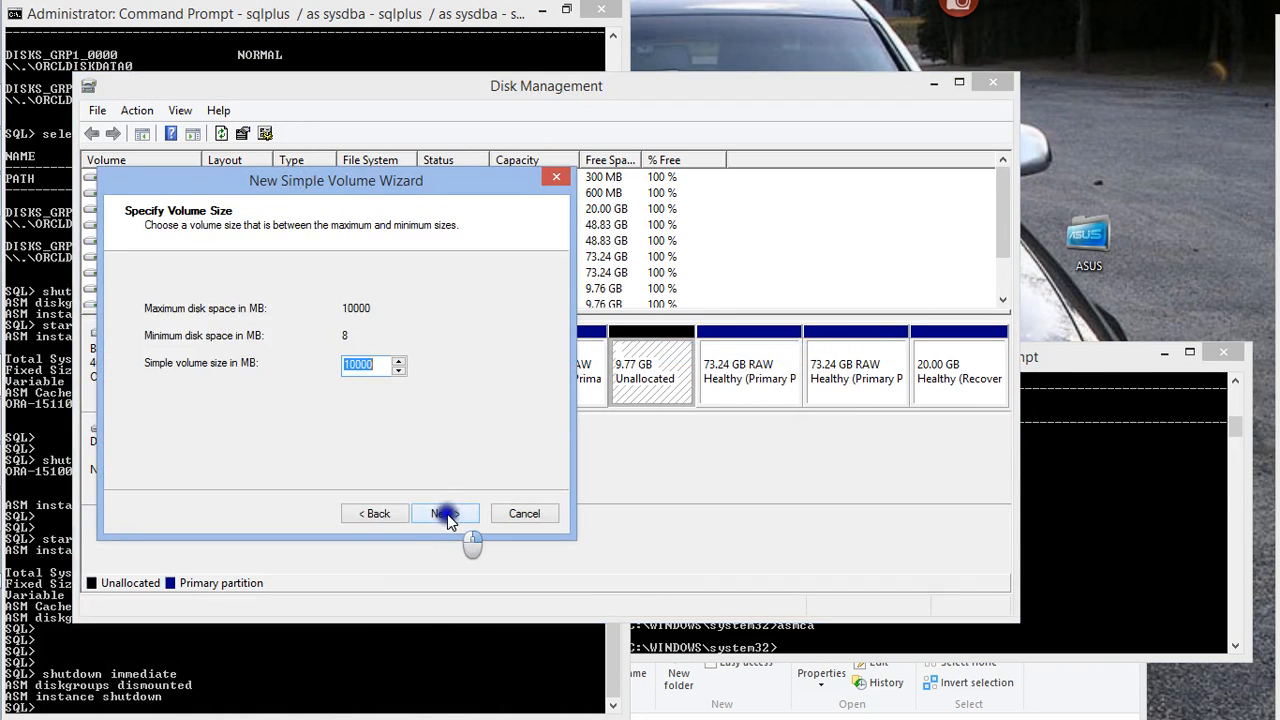
pyautogui.click(441, 515)
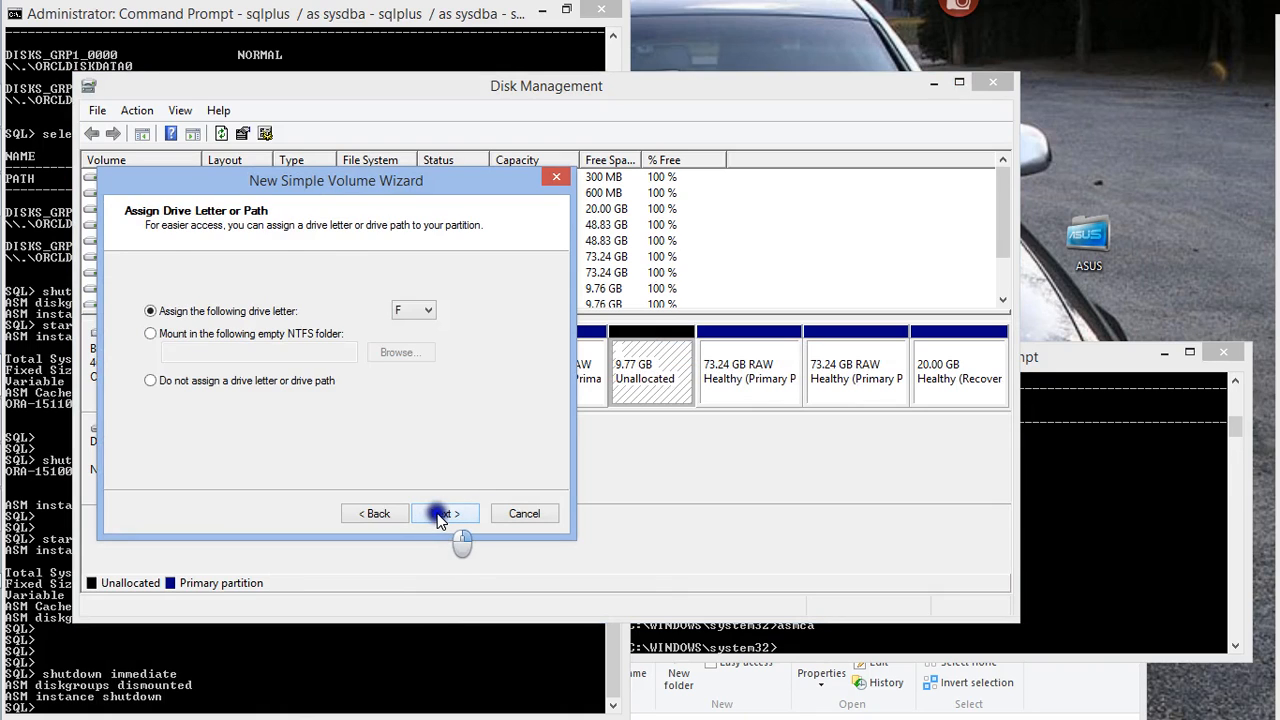
pyautogui.click(380, 514)
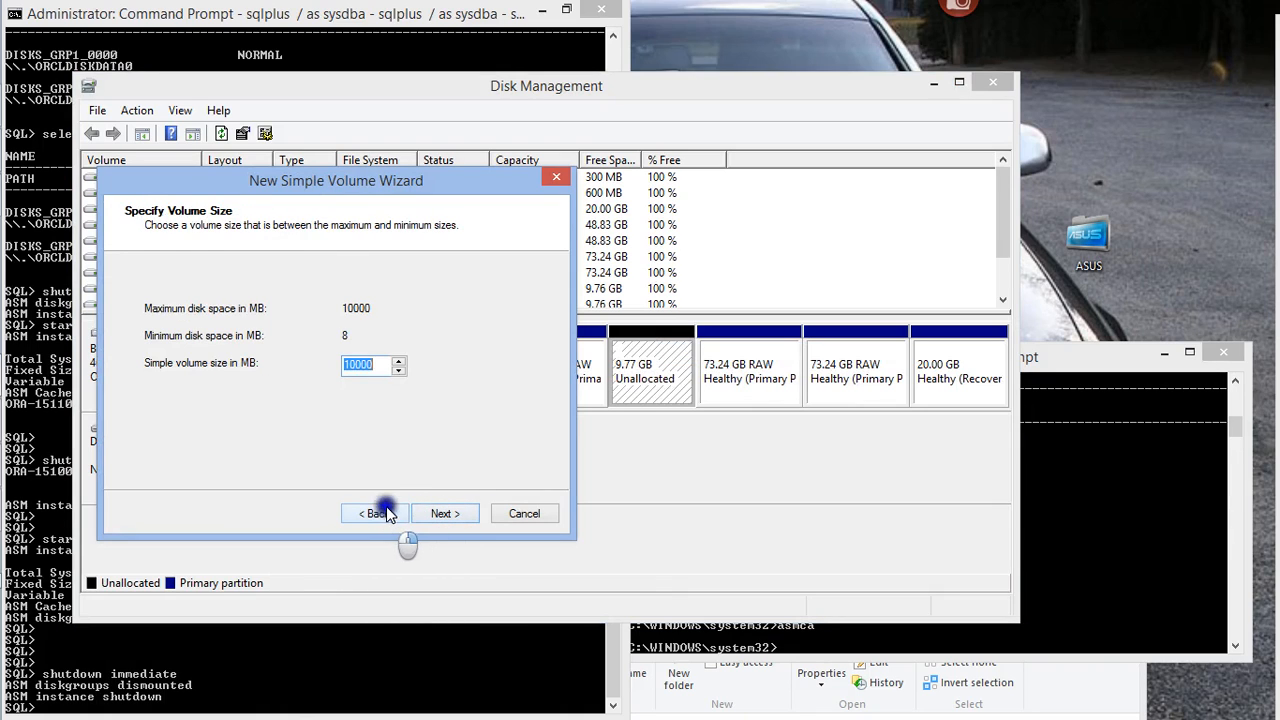
pyautogui.click(443, 514)
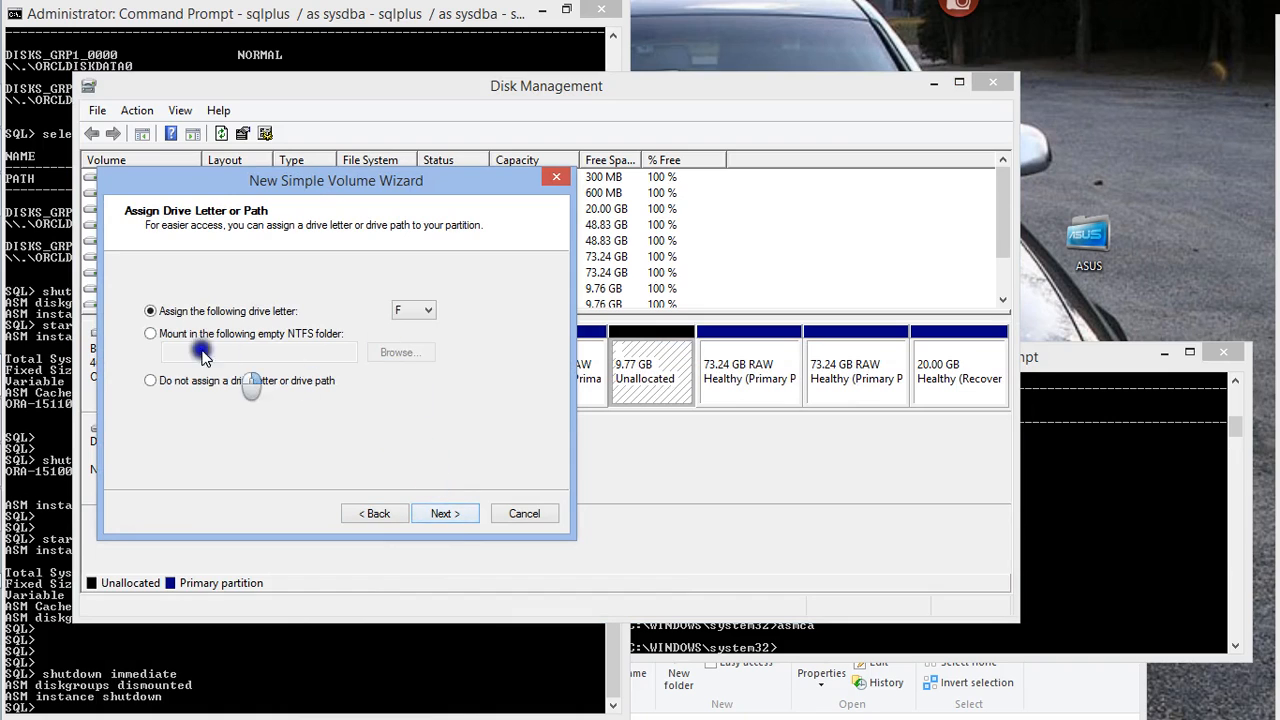
# Create the 10000 MB volume with no drive letter and no formatting, and minimize Disk Management
pyautogui.click(151, 380)
pyautogui.click(445, 511)
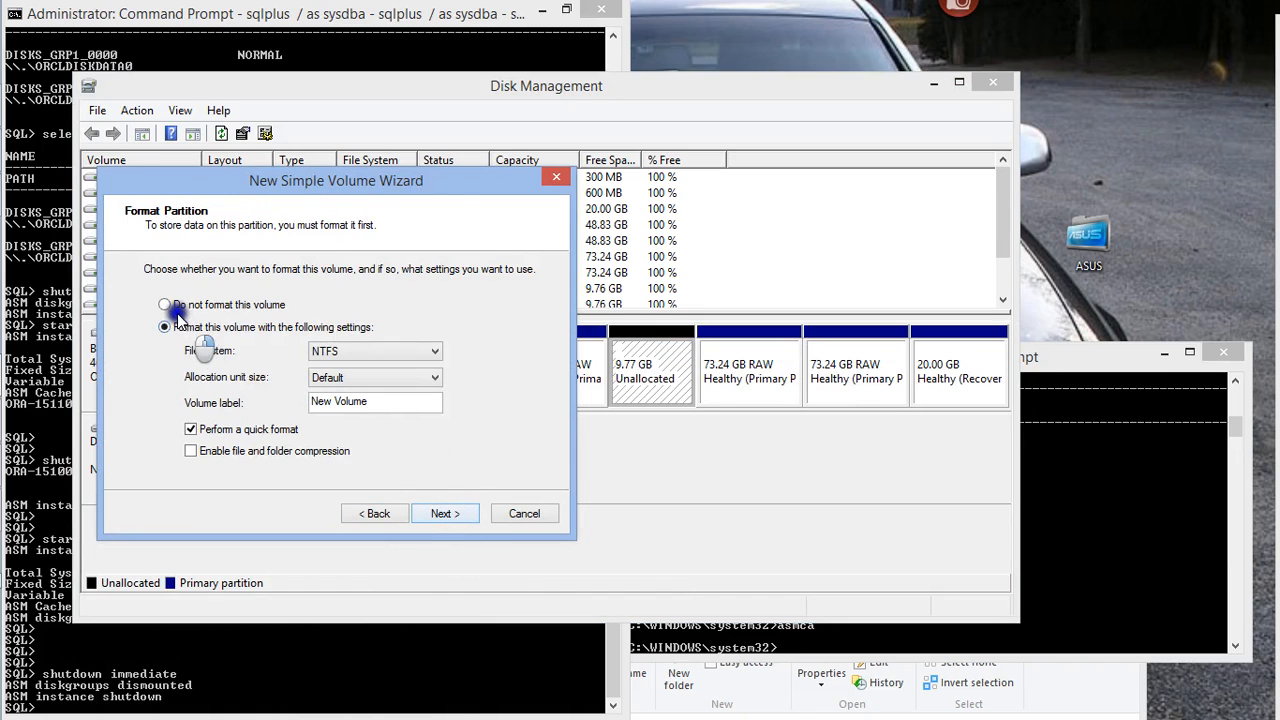
pyautogui.click(164, 304)
pyautogui.click(441, 514)
pyautogui.click(445, 513)
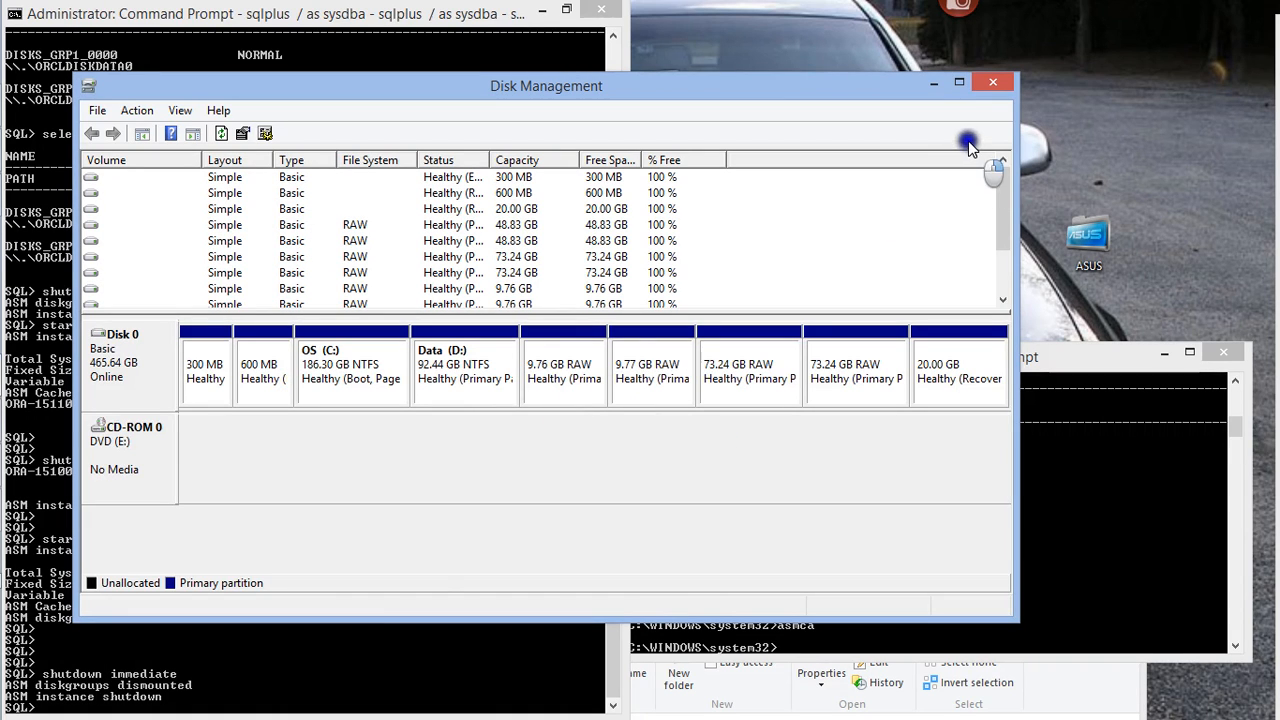
pyautogui.click(933, 84)
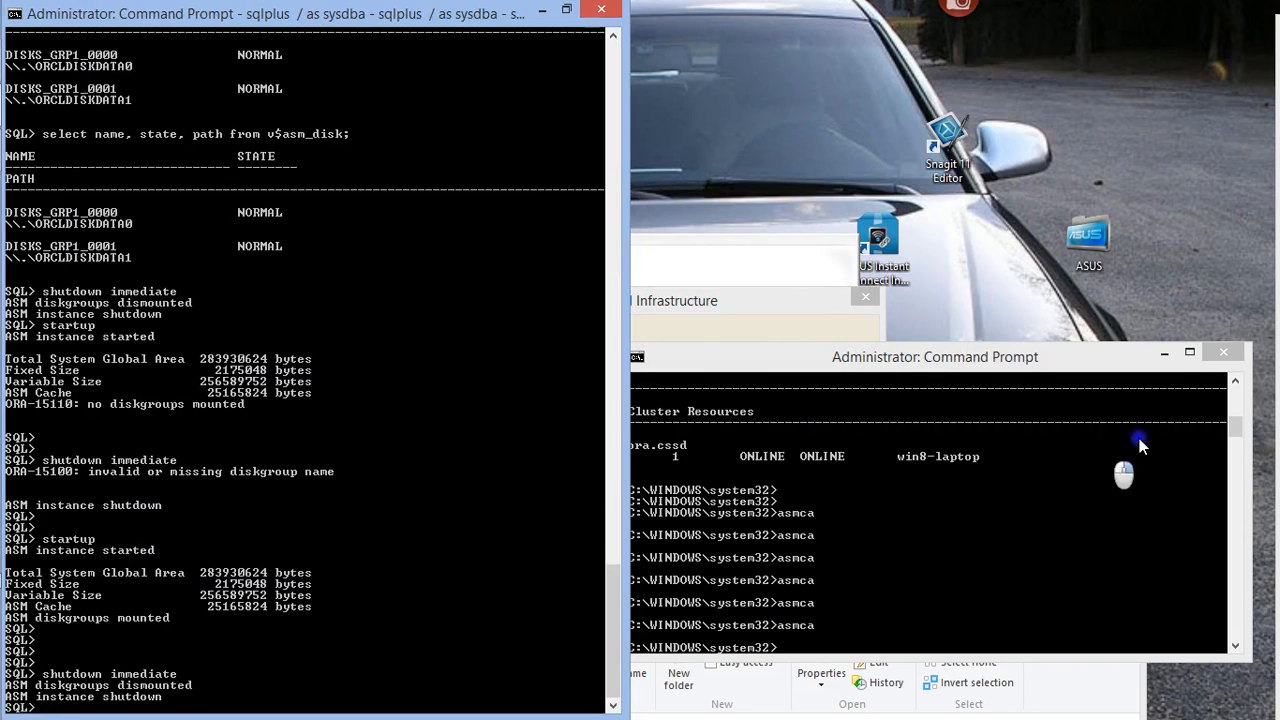
# Launch the ASM Configuration Assistant with the asmca command from the second Command Prompt window
pyautogui.click(938, 462)
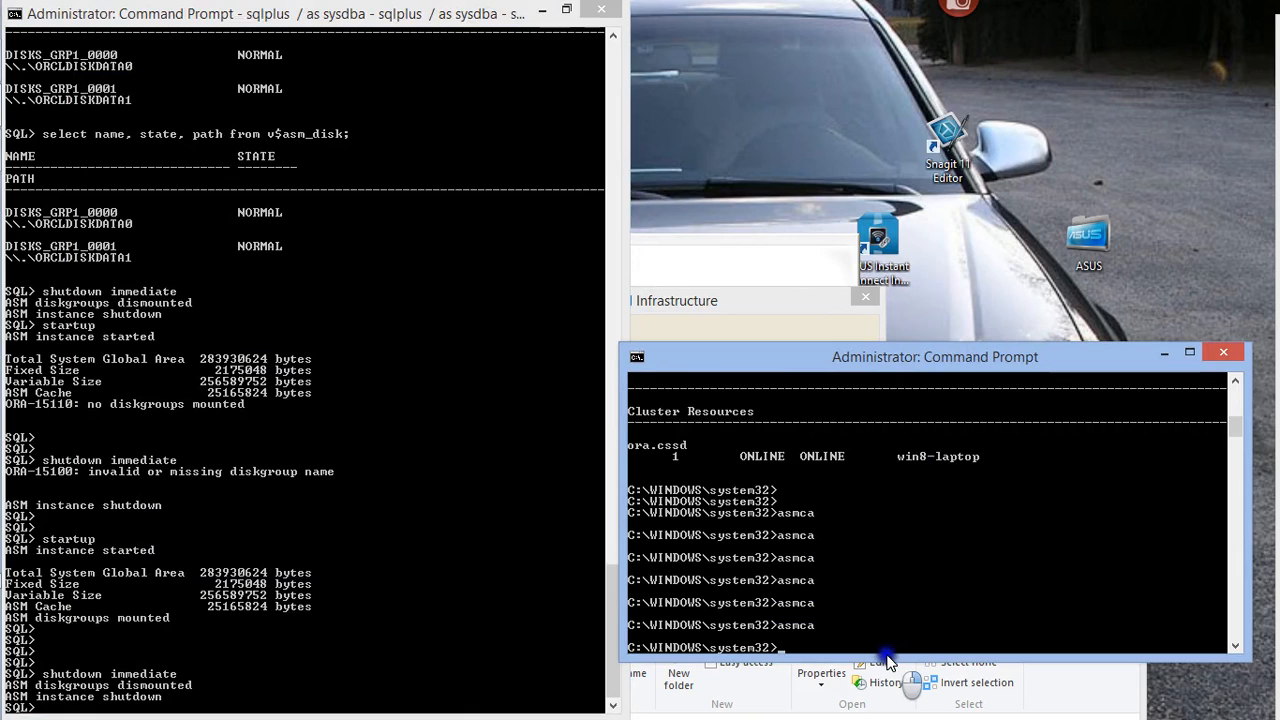
pyautogui.moveTo(891, 655); pyautogui.dragTo(891, 682)
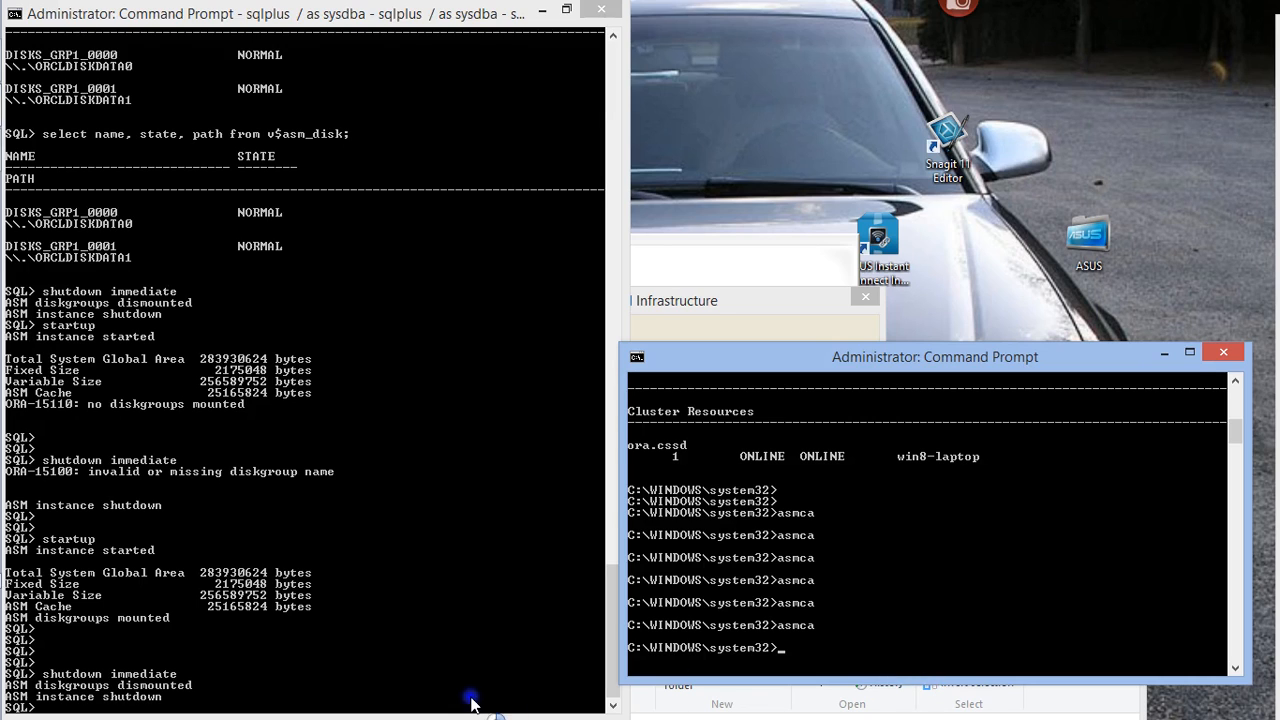
pyautogui.click(472, 656)
pyautogui.press('Return')
pyautogui.press('Return')
pyautogui.press('Return')
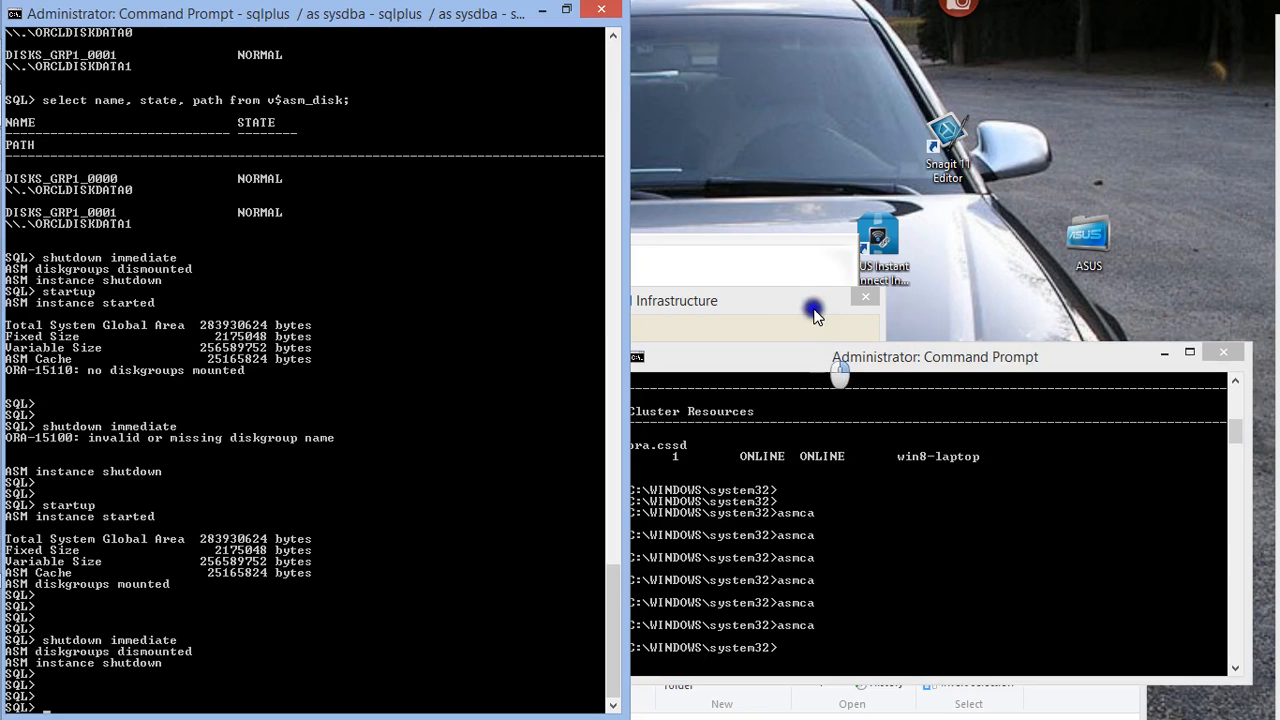
pyautogui.click(820, 558)
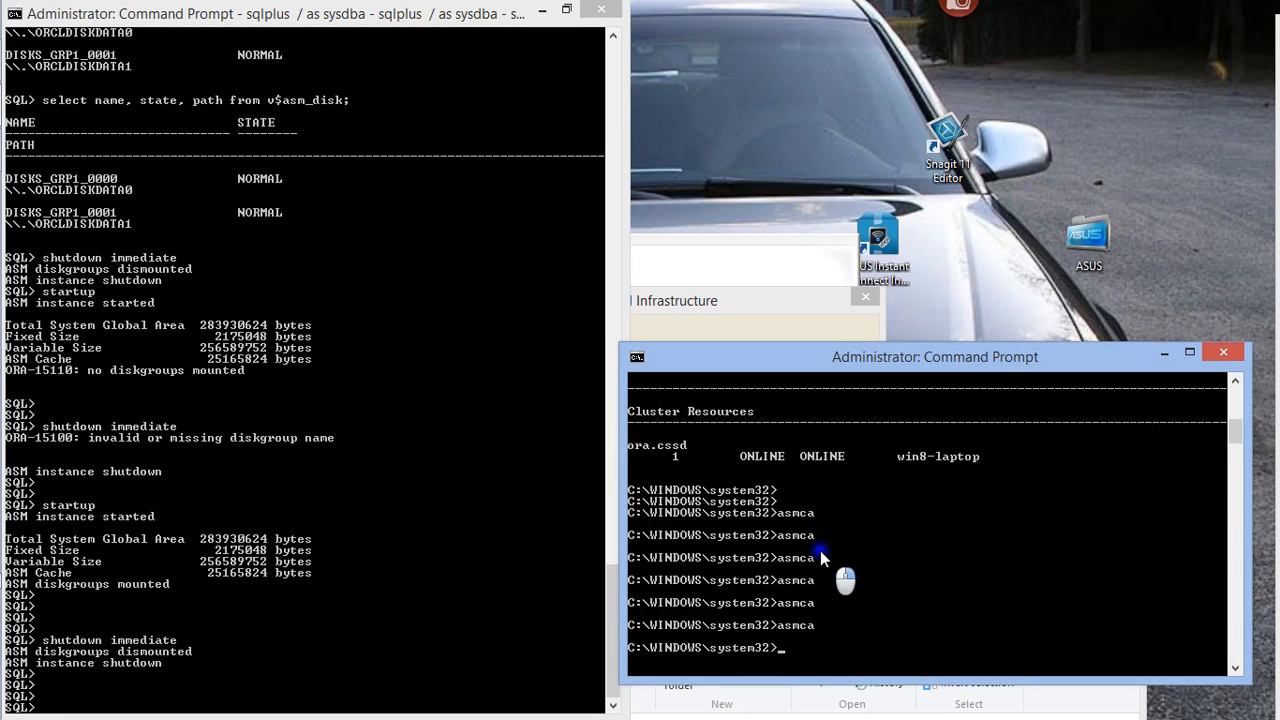
pyautogui.write('asmca')
pyautogui.press('Return')
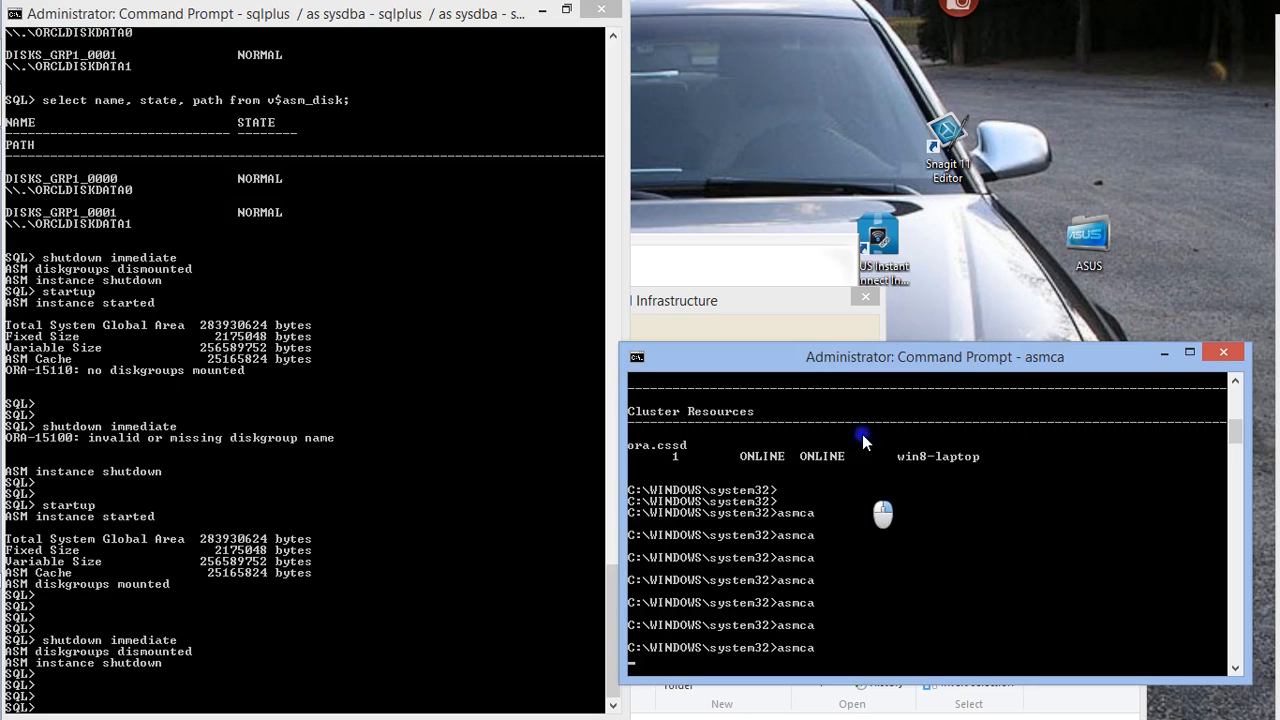
# Decline continuing the Grid Infrastructure installer, cancel moving its log file, and place the asmca command window beside the SQL session
pyautogui.doubleClick(791, 367)
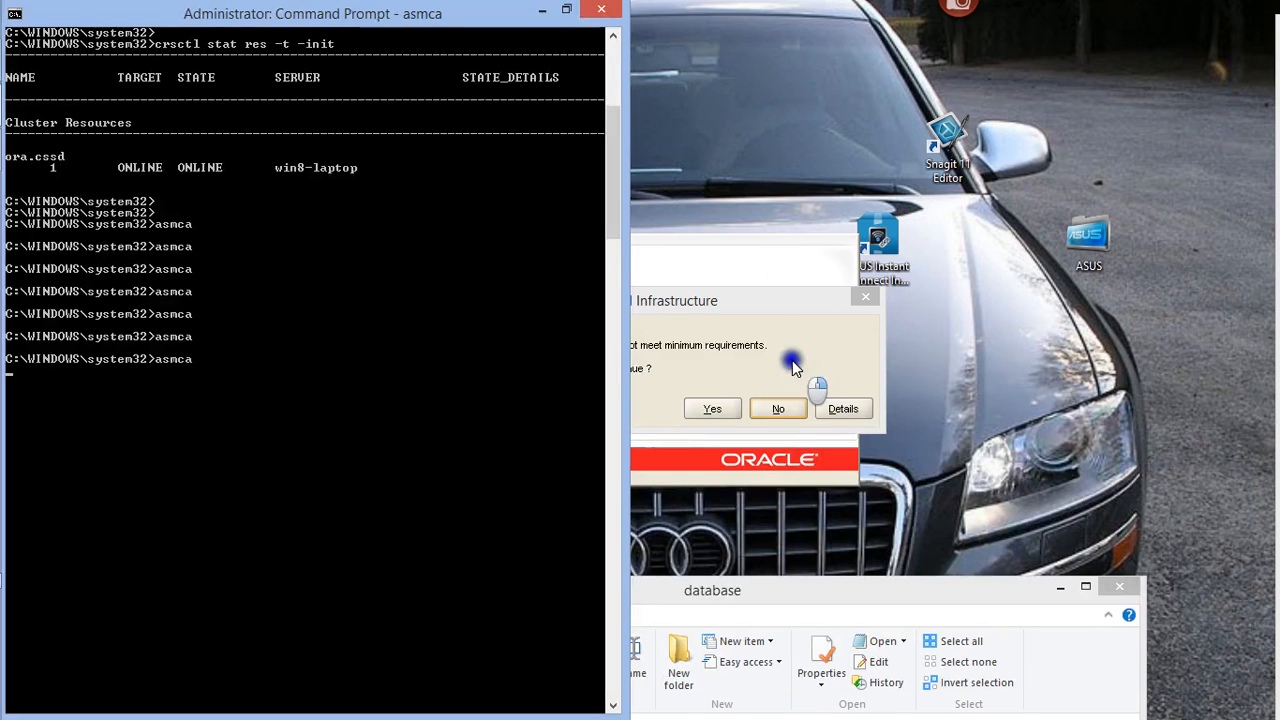
pyautogui.doubleClick(455, 30)
pyautogui.click(778, 408)
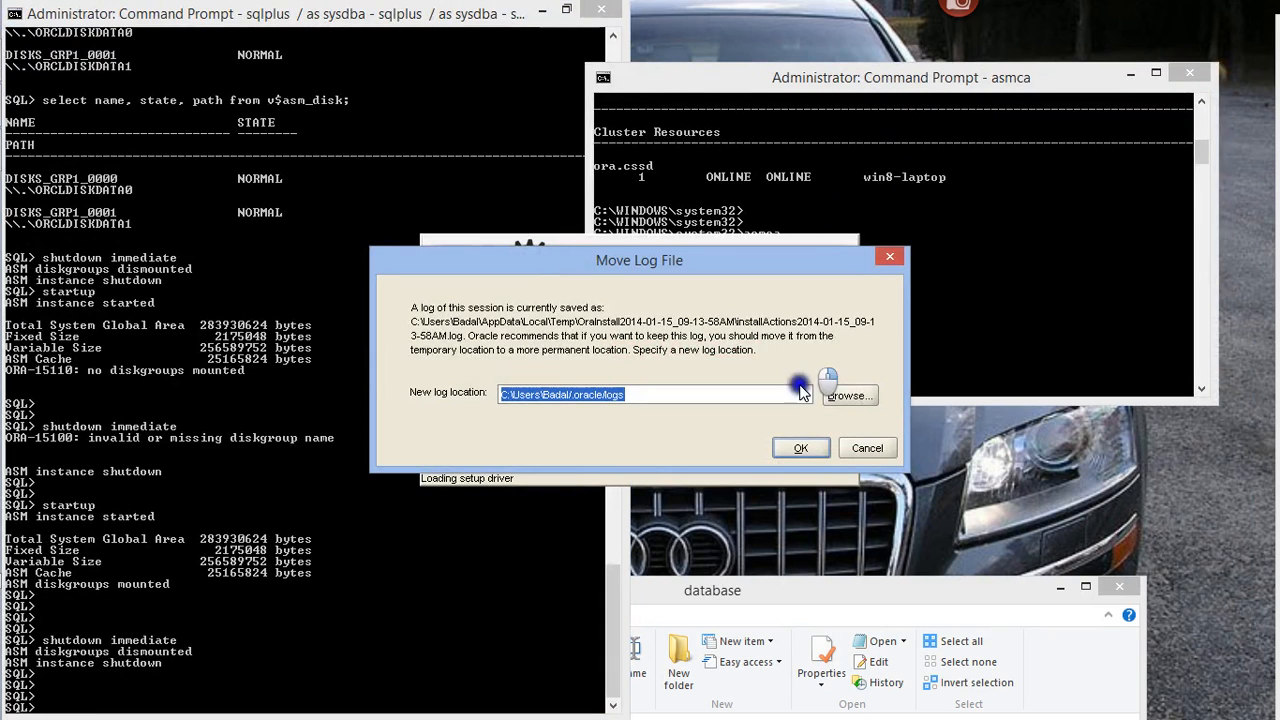
pyautogui.click(866, 450)
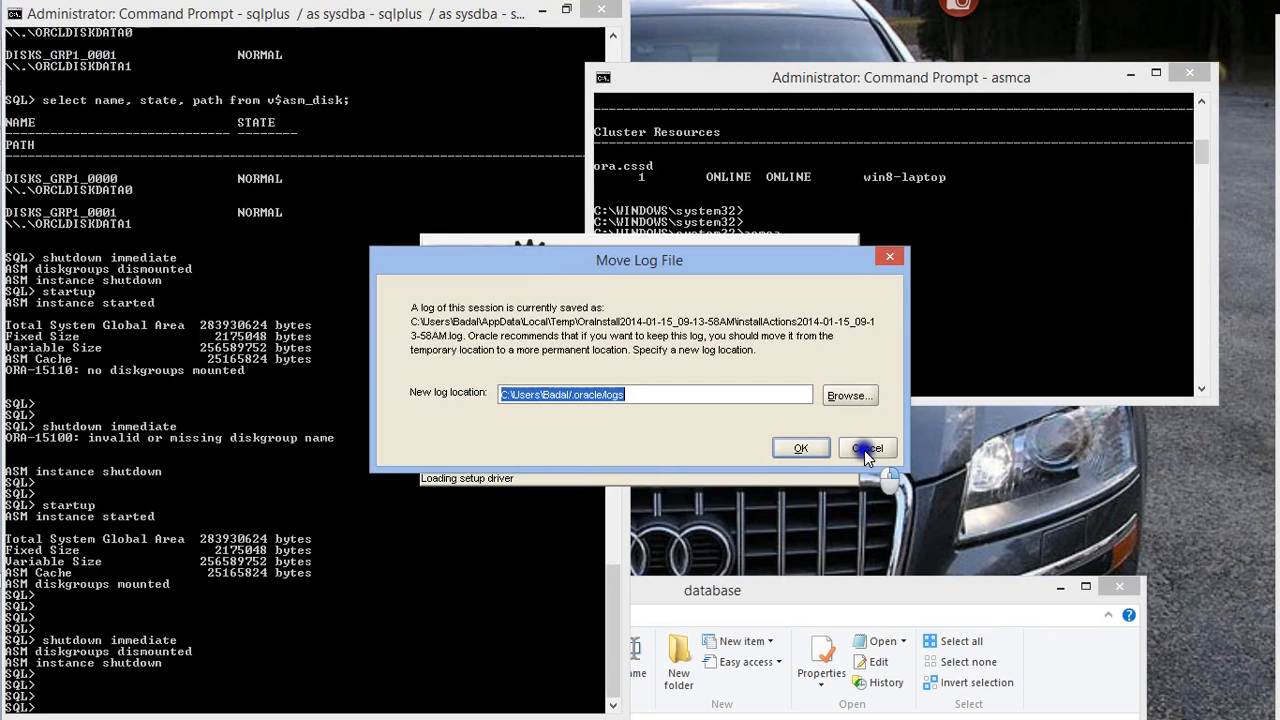
pyautogui.doubleClick(961, 76)
pyautogui.moveTo(321, 15); pyautogui.dragTo(940, 120)
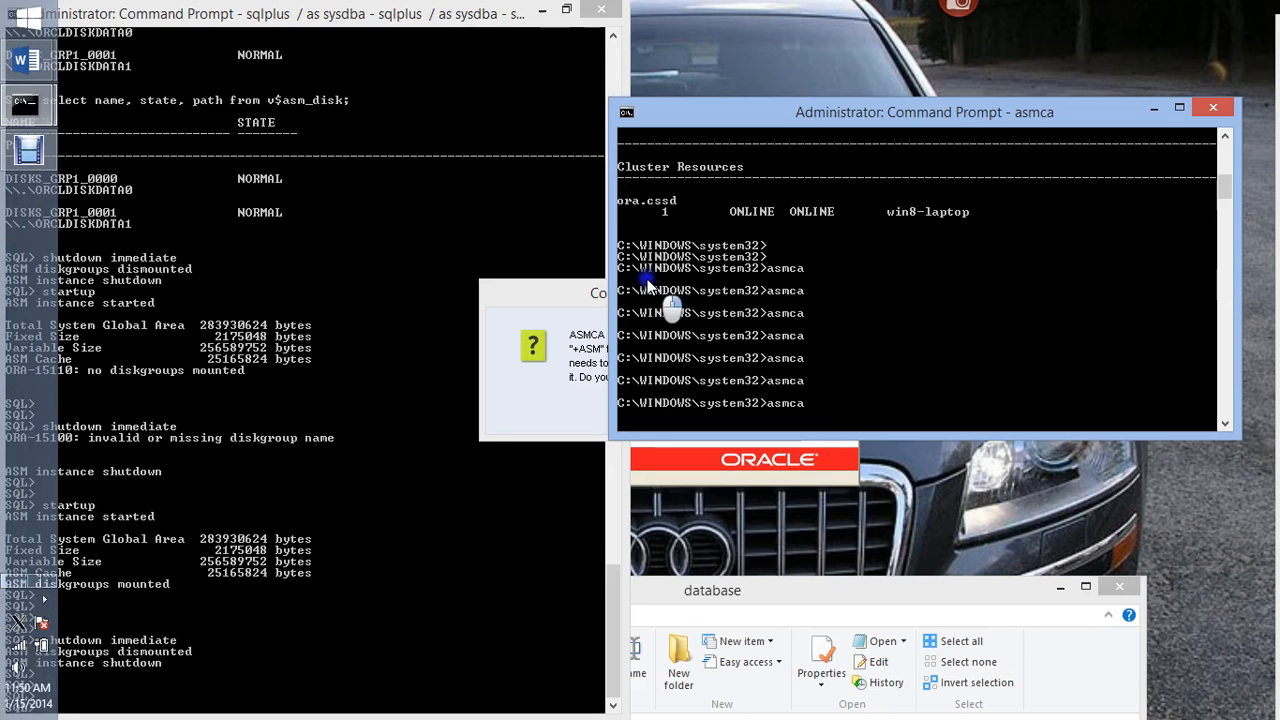
# Bring the startup confirmation to the front and agree to start the +ASM instance
pyautogui.click(603, 330)
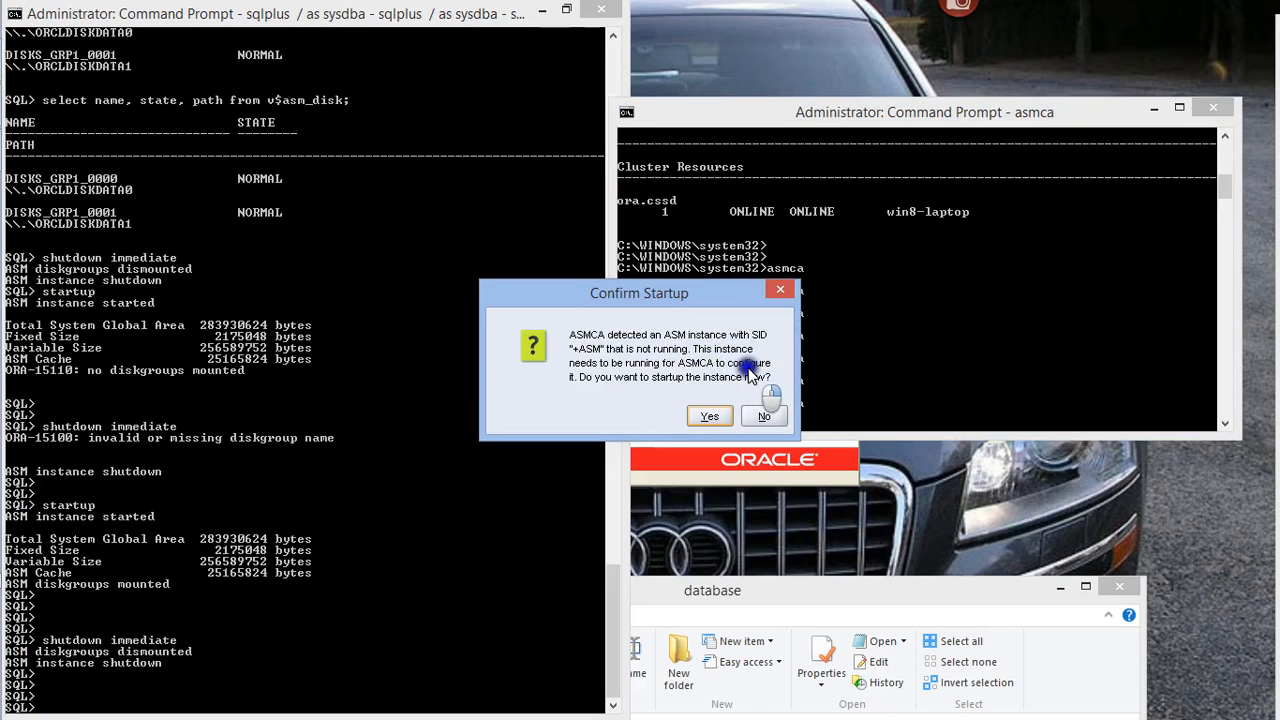
pyautogui.click(725, 416)
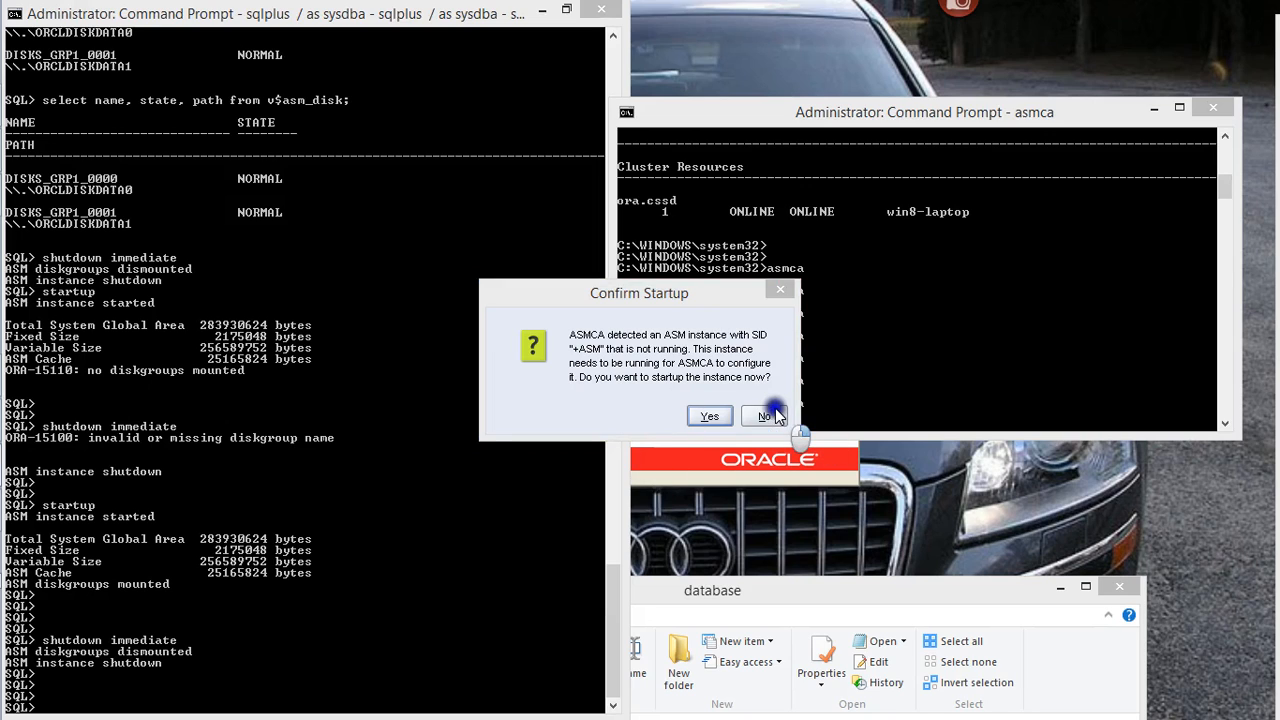
pyautogui.click(713, 417)
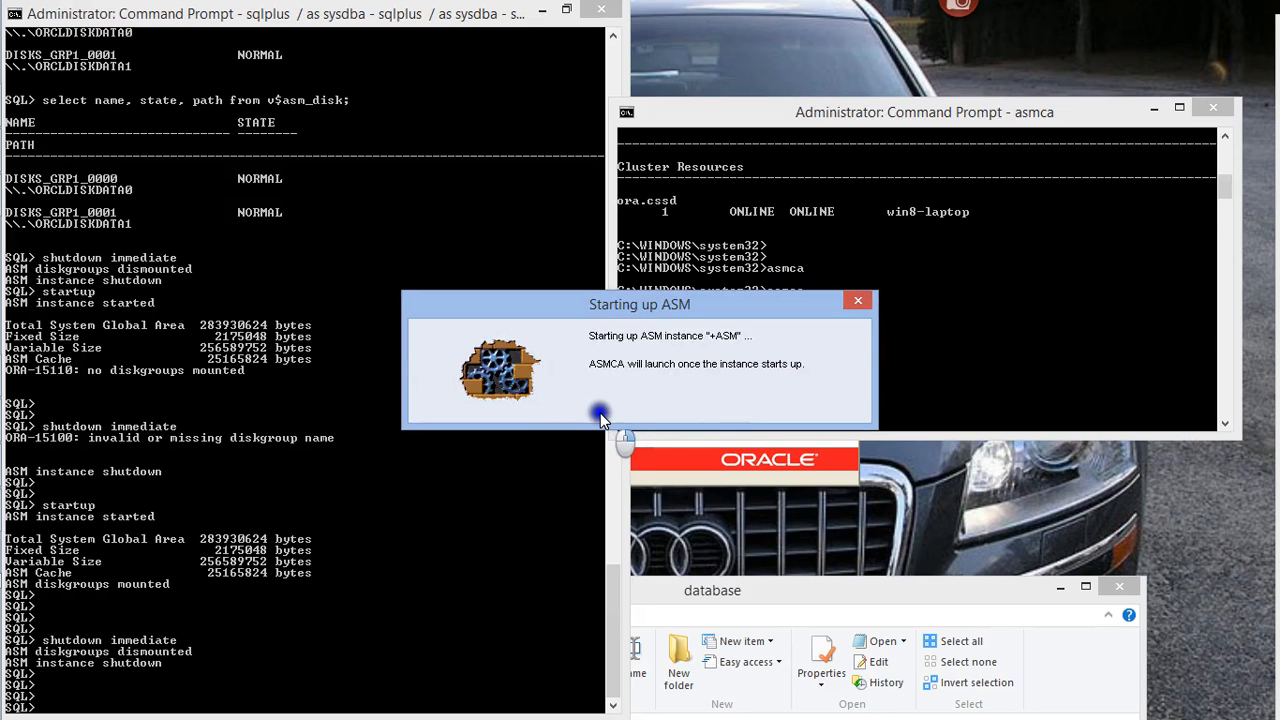
pyautogui.click(337, 540)
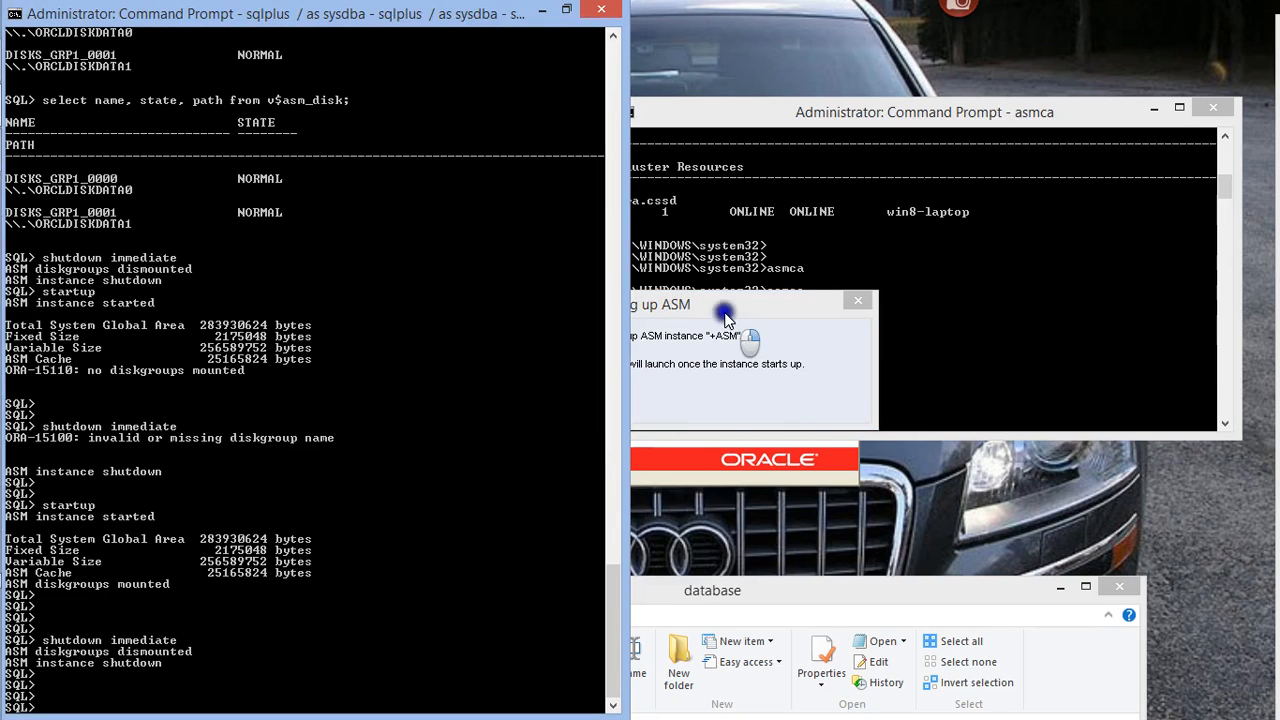
pyautogui.moveTo(730, 306); pyautogui.dragTo(572, 216)
pyautogui.click(256, 694)
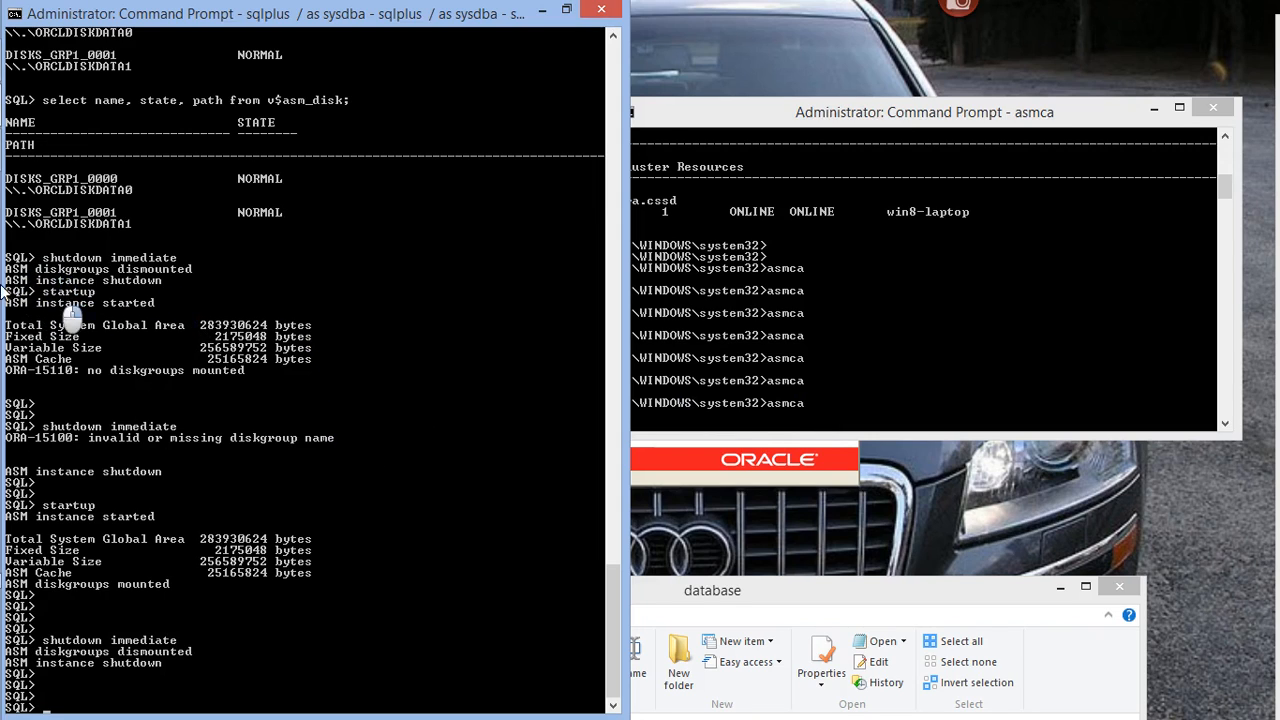
pyautogui.click(34, 109)
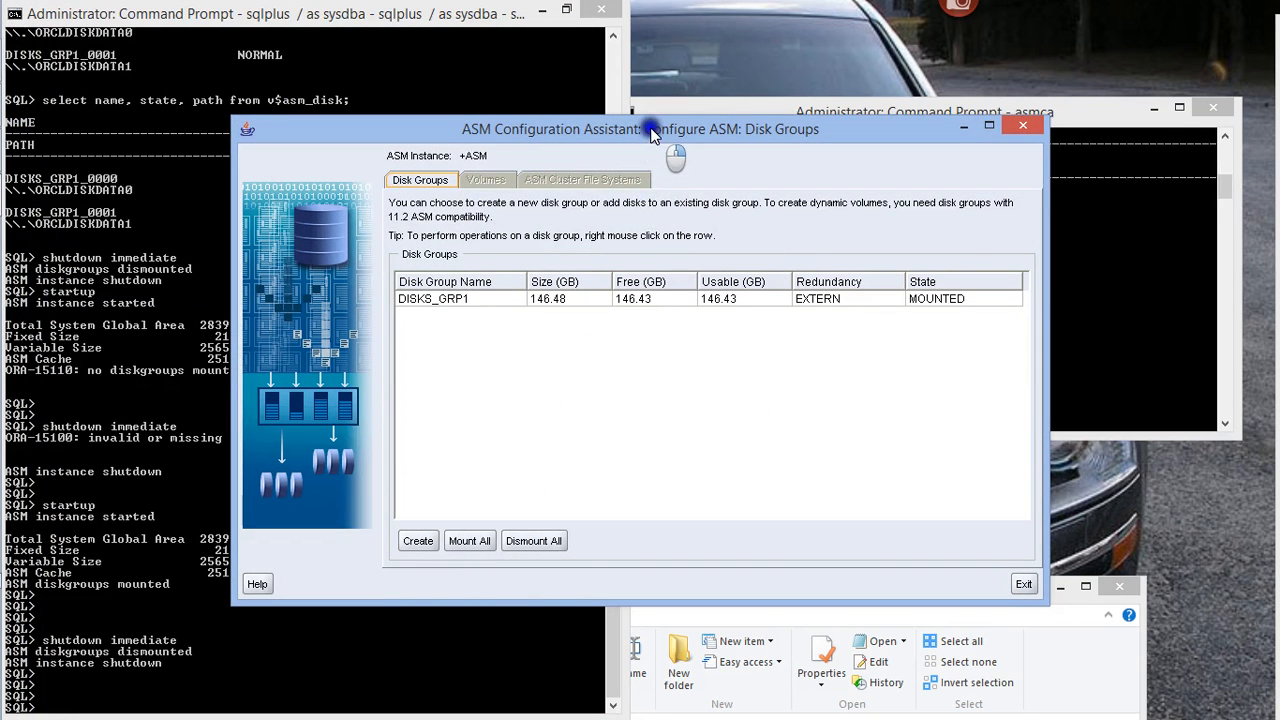
# Switch to Disk Management, review the two new RAW partitions alongside the ASM disk group list, and minimize Disk Management
pyautogui.moveTo(650, 133); pyautogui.dragTo(742, 284)
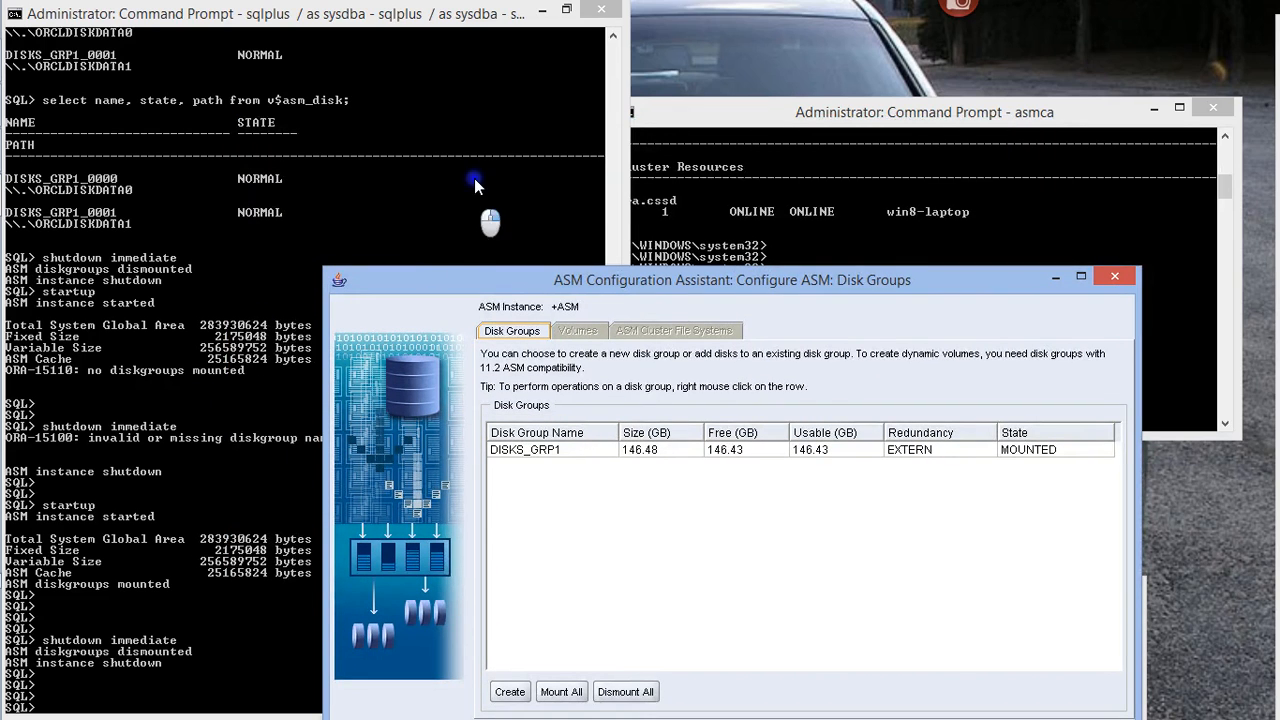
pyautogui.moveTo(1, 197)
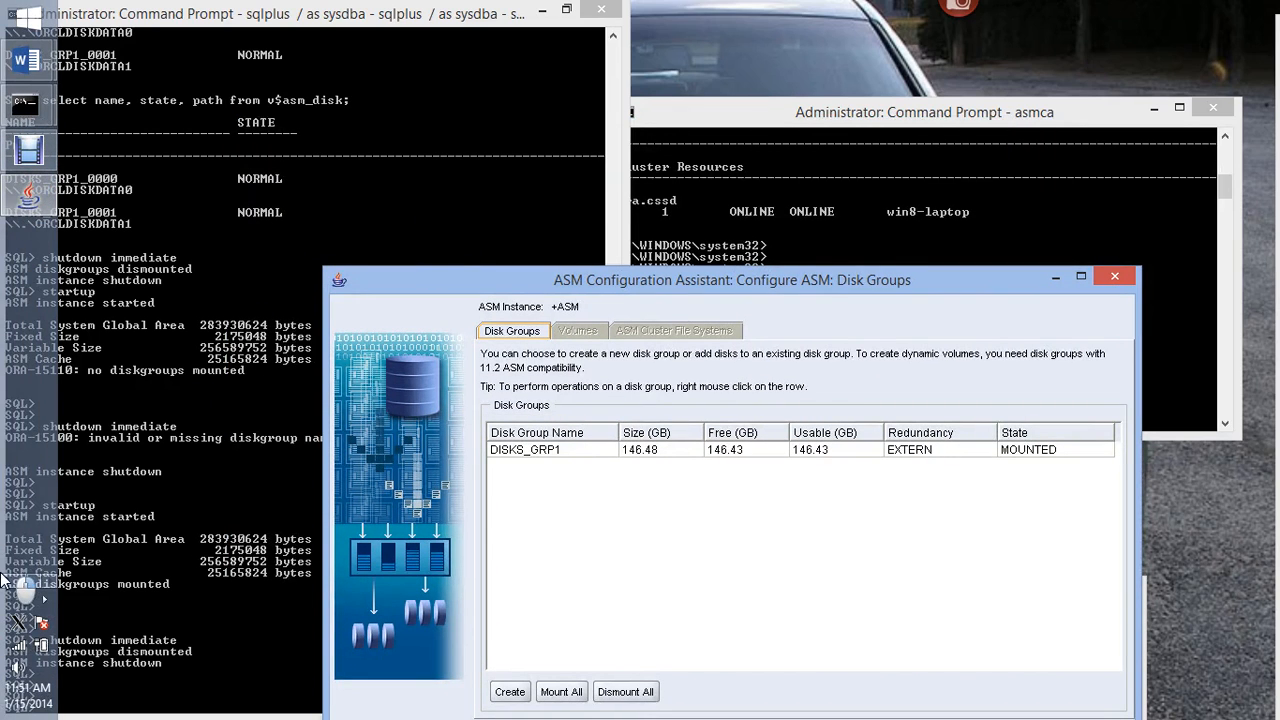
pyautogui.moveTo(28, 108)
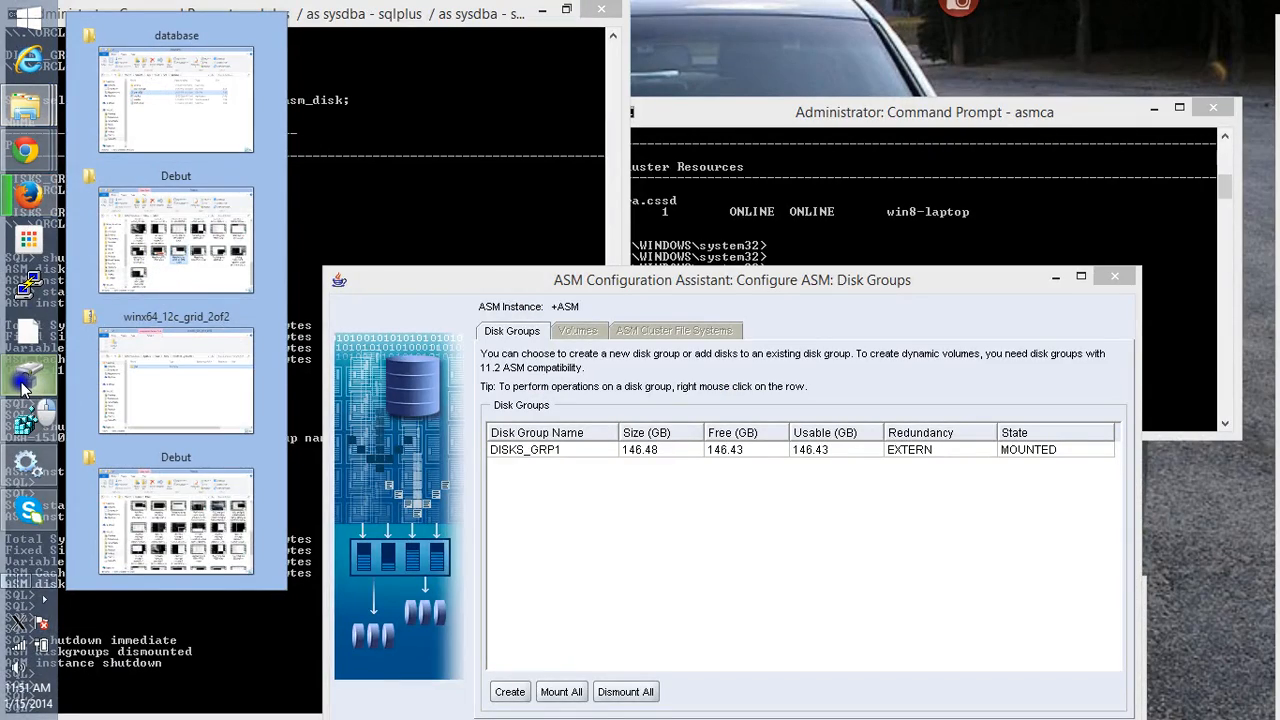
pyautogui.click(26, 380)
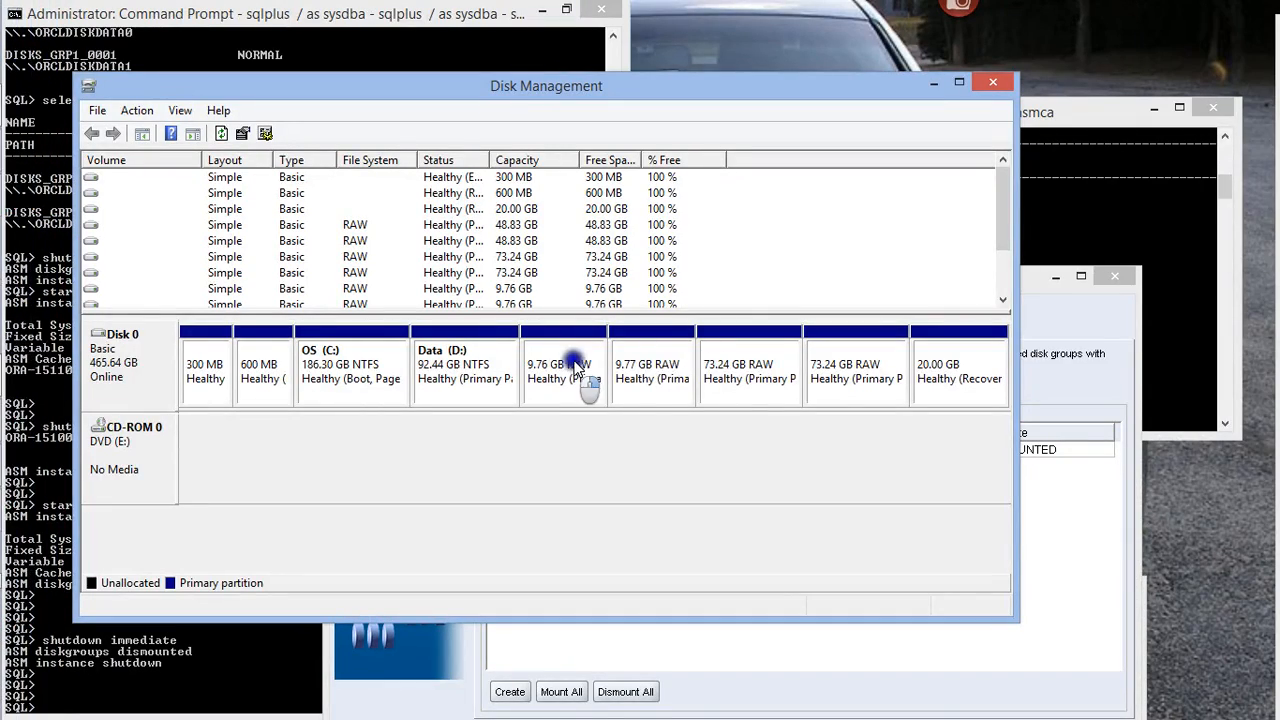
pyautogui.click(1066, 502)
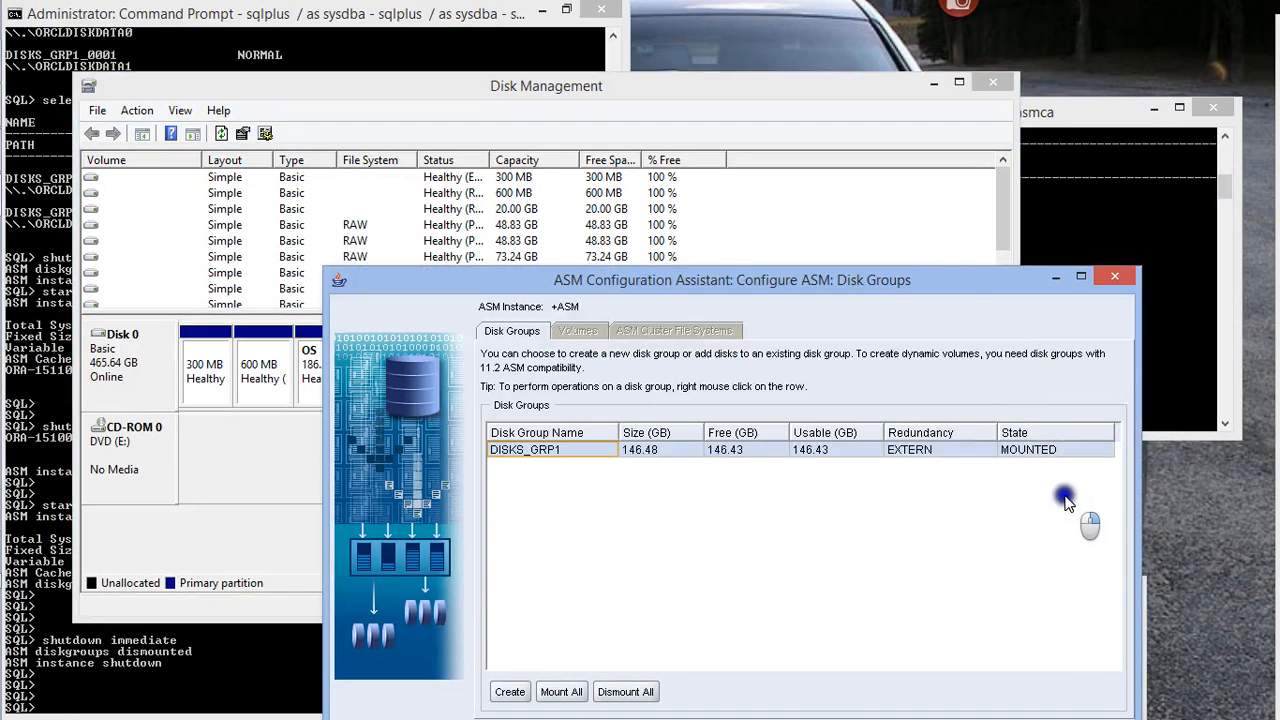
pyautogui.moveTo(862, 297); pyautogui.dragTo(922, 152)
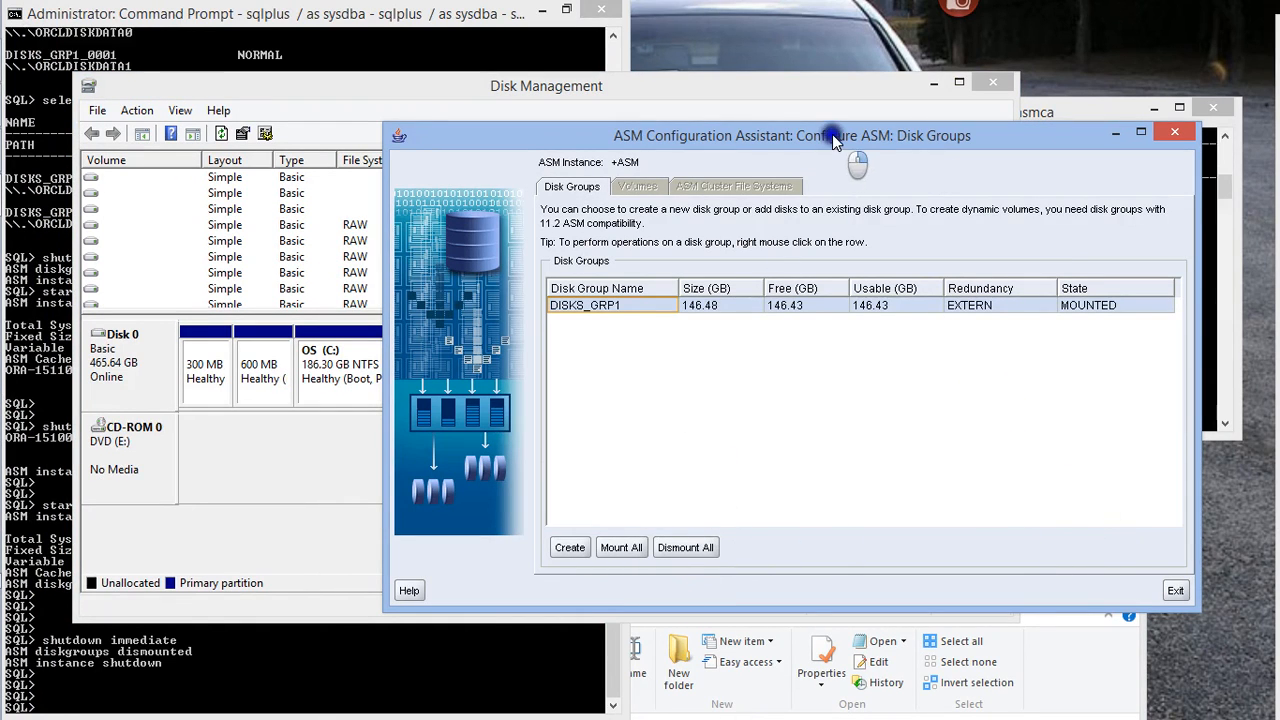
pyautogui.moveTo(832, 135); pyautogui.dragTo(833, 227)
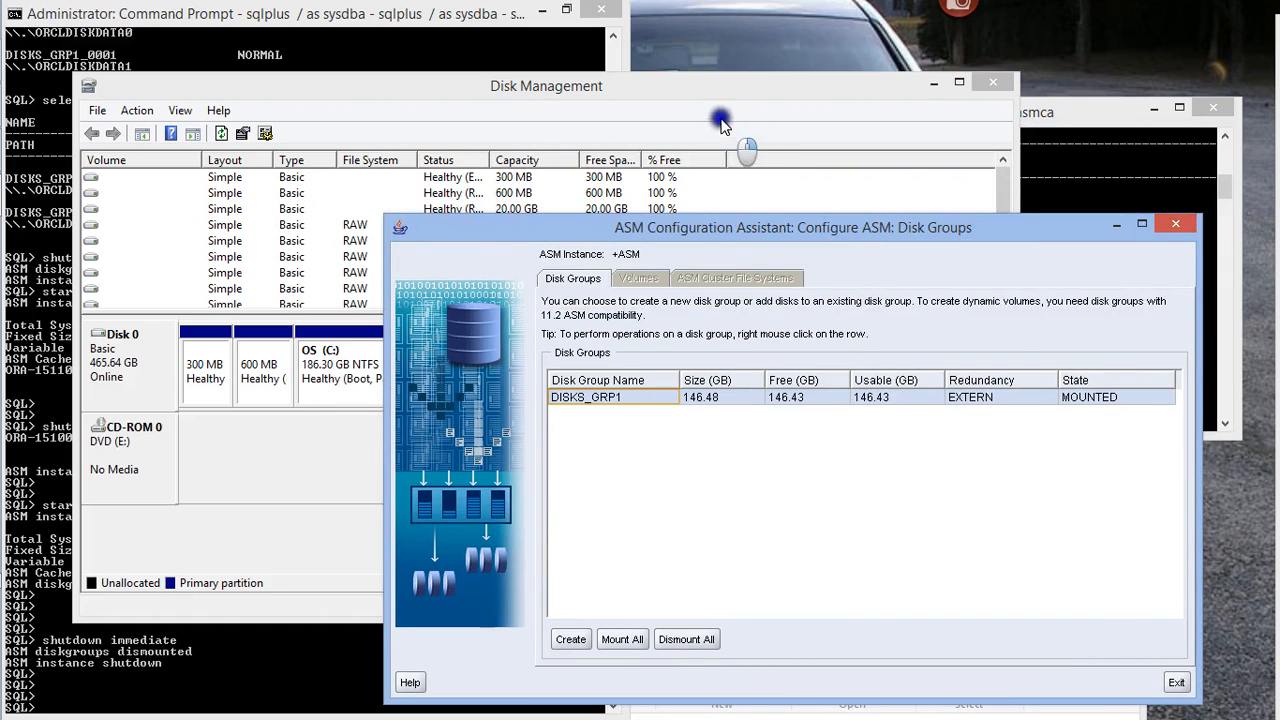
pyautogui.moveTo(697, 87); pyautogui.dragTo(658, 59)
pyautogui.rightClick(556, 350)
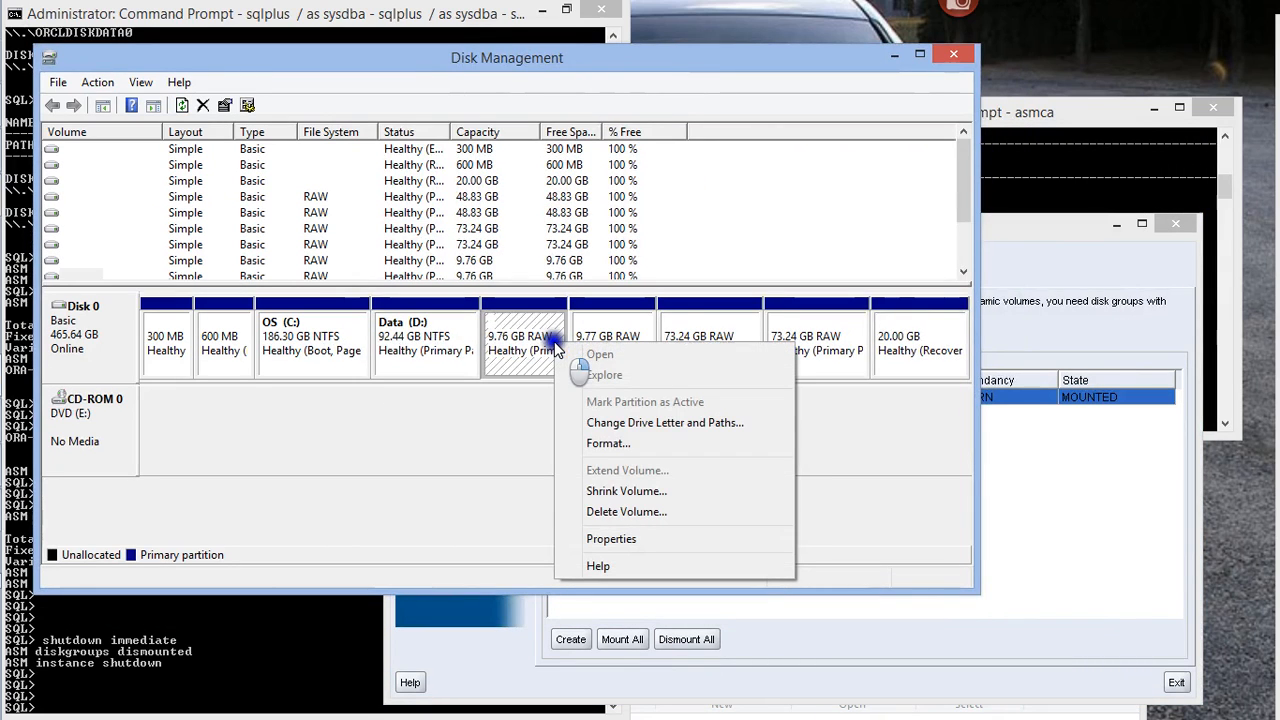
pyautogui.click(871, 512)
pyautogui.click(894, 55)
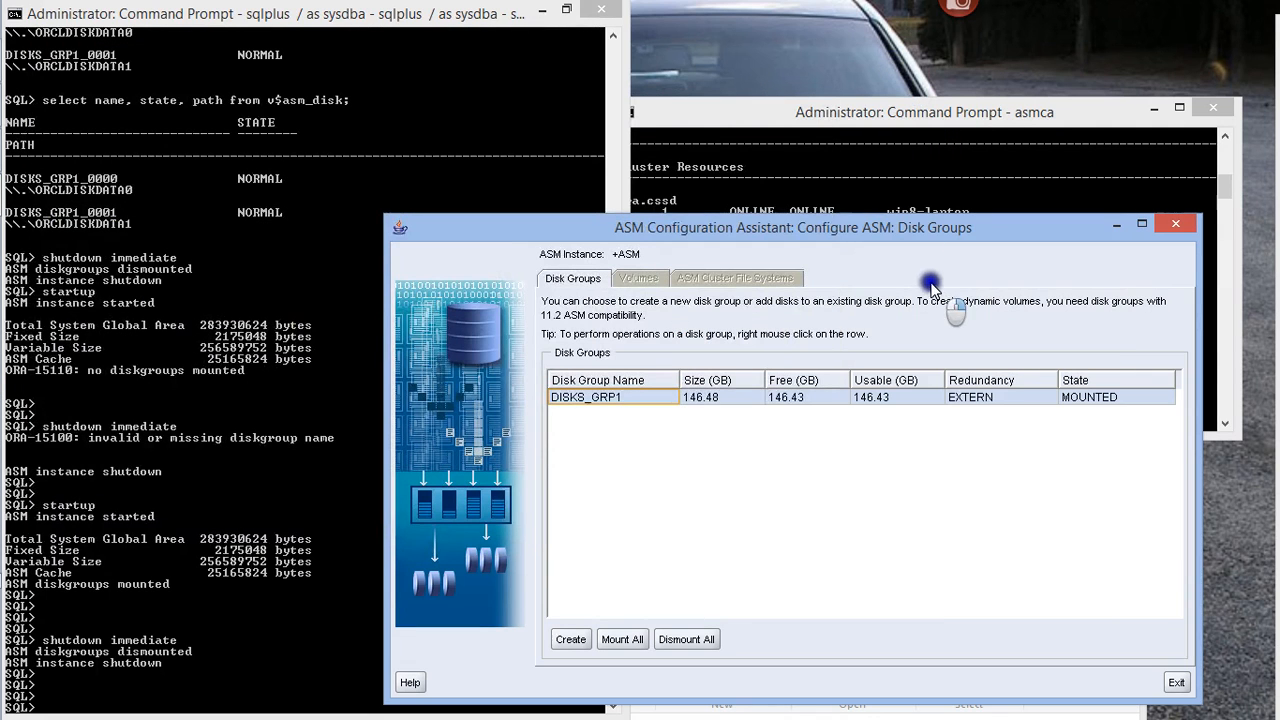
# Open the form for creating a new disk group and move it so all its options are visible
pyautogui.click(572, 641)
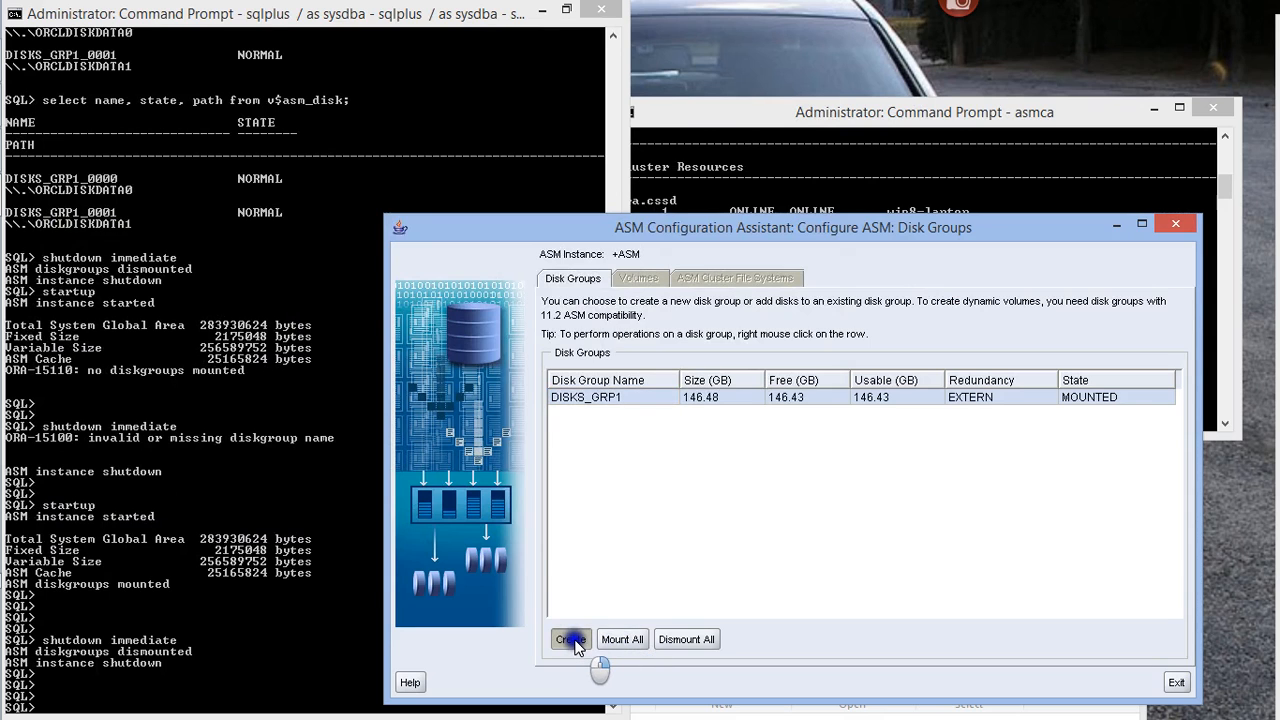
pyautogui.click(768, 268)
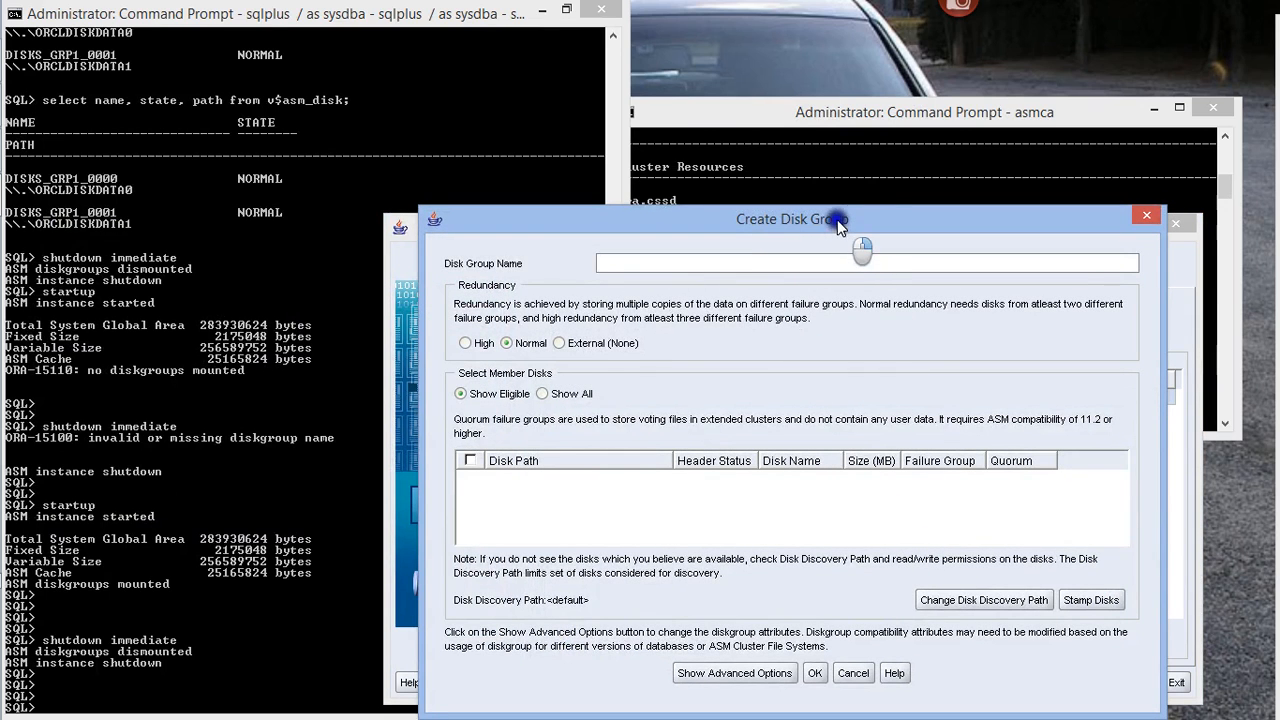
pyautogui.moveTo(851, 216); pyautogui.dragTo(869, 119)
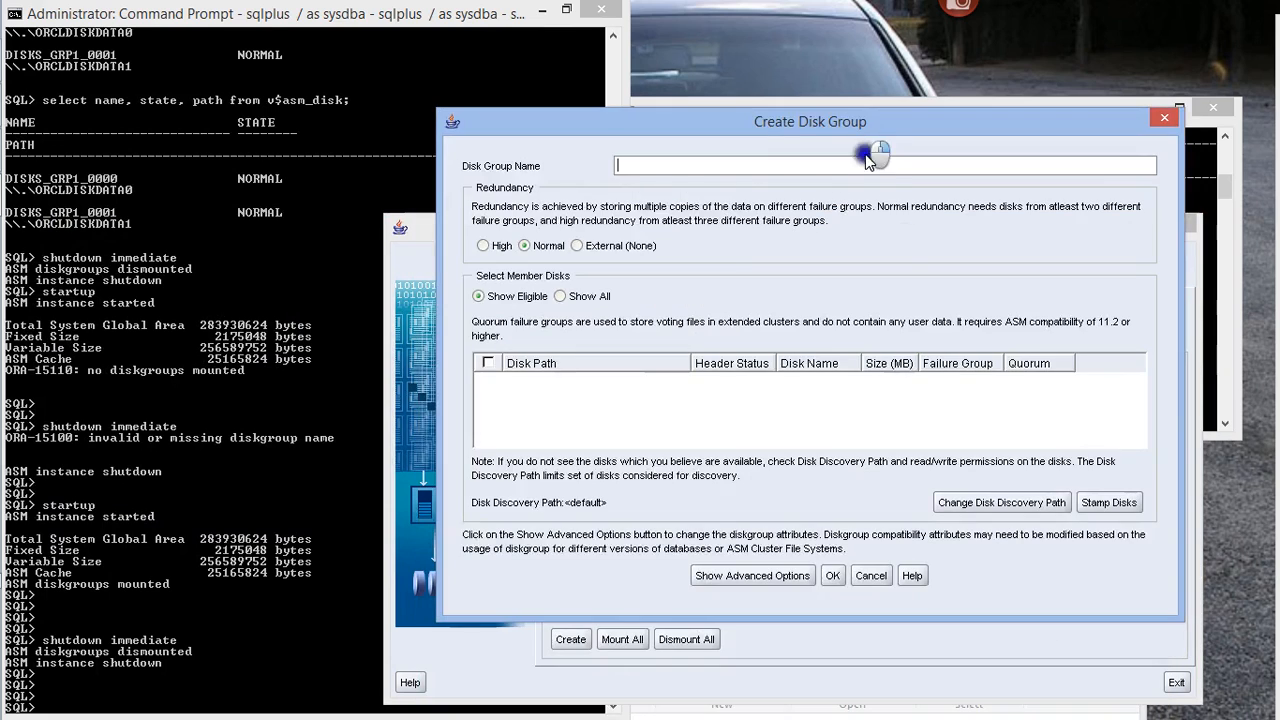
pyautogui.click(1100, 510)
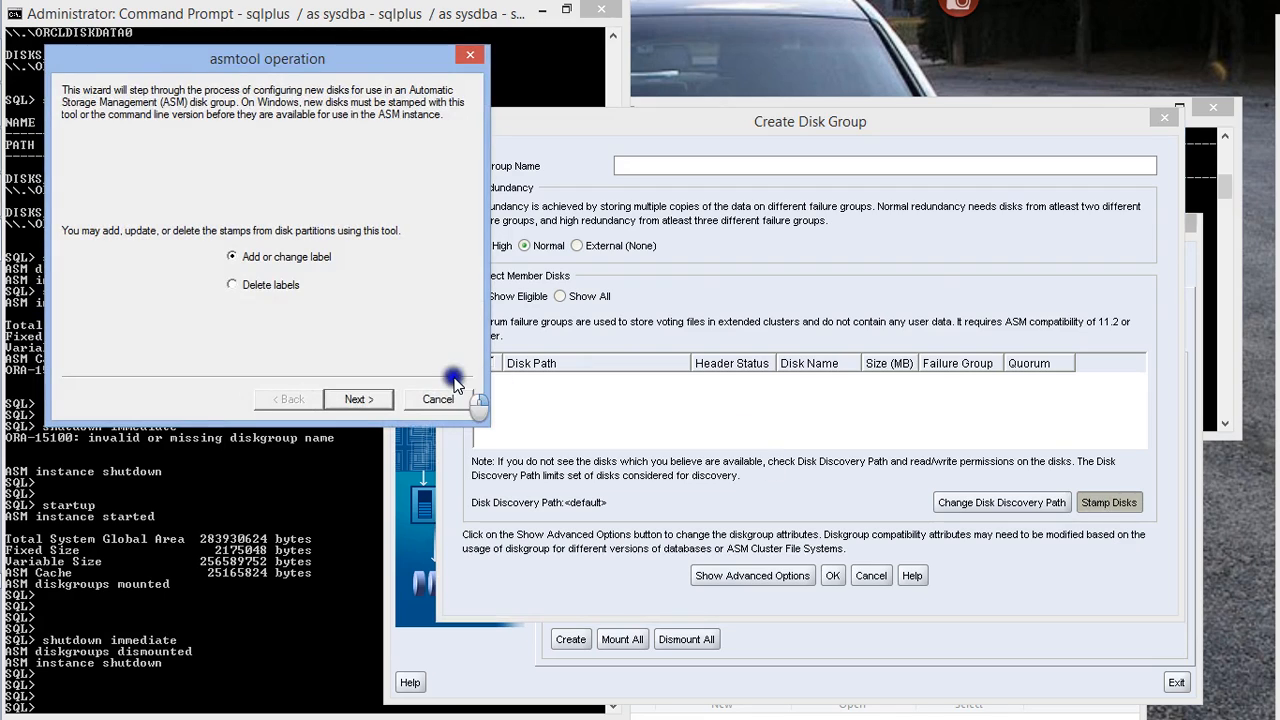
pyautogui.click(236, 259)
pyautogui.click(345, 398)
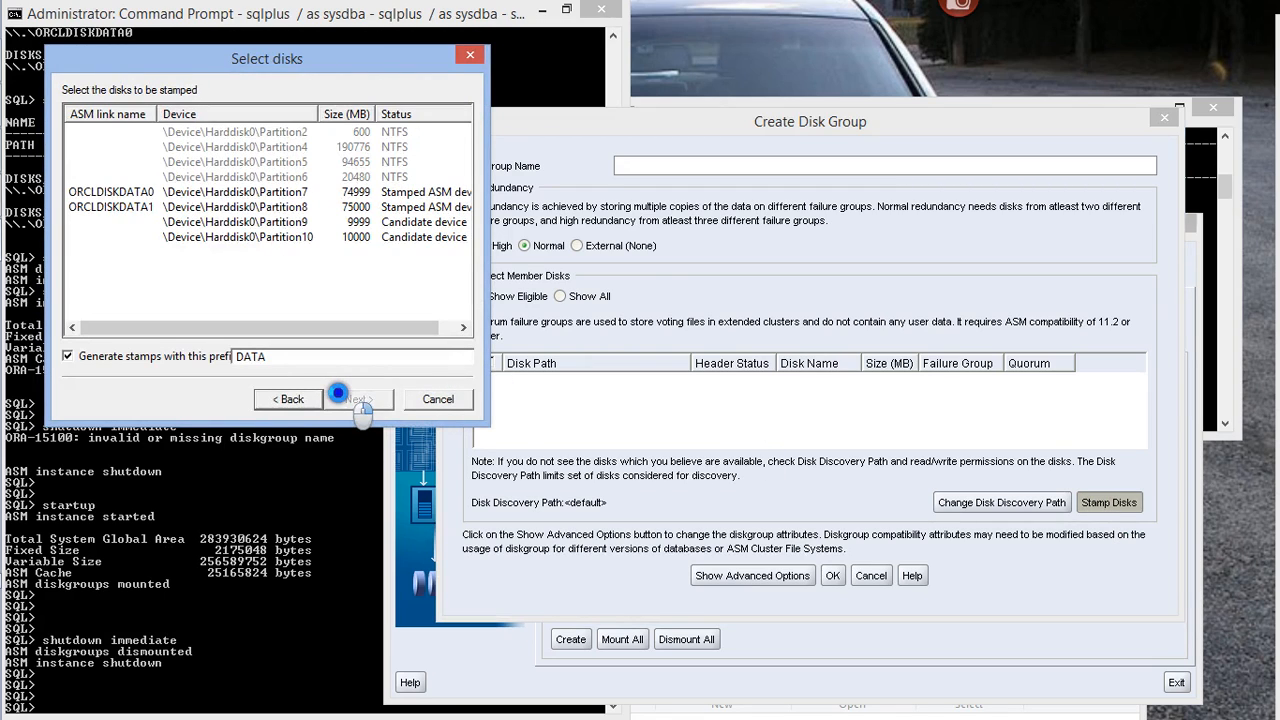
pyautogui.moveTo(199, 329); pyautogui.dragTo(242, 320)
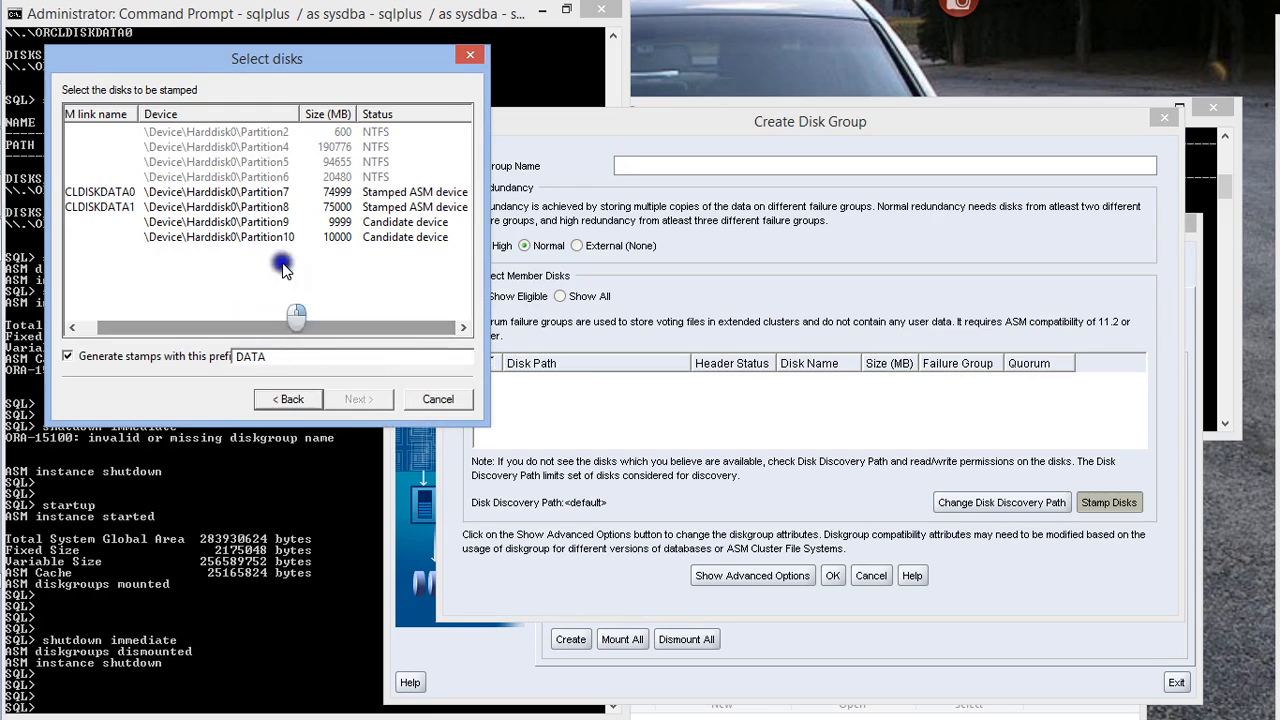
pyautogui.click(344, 222)
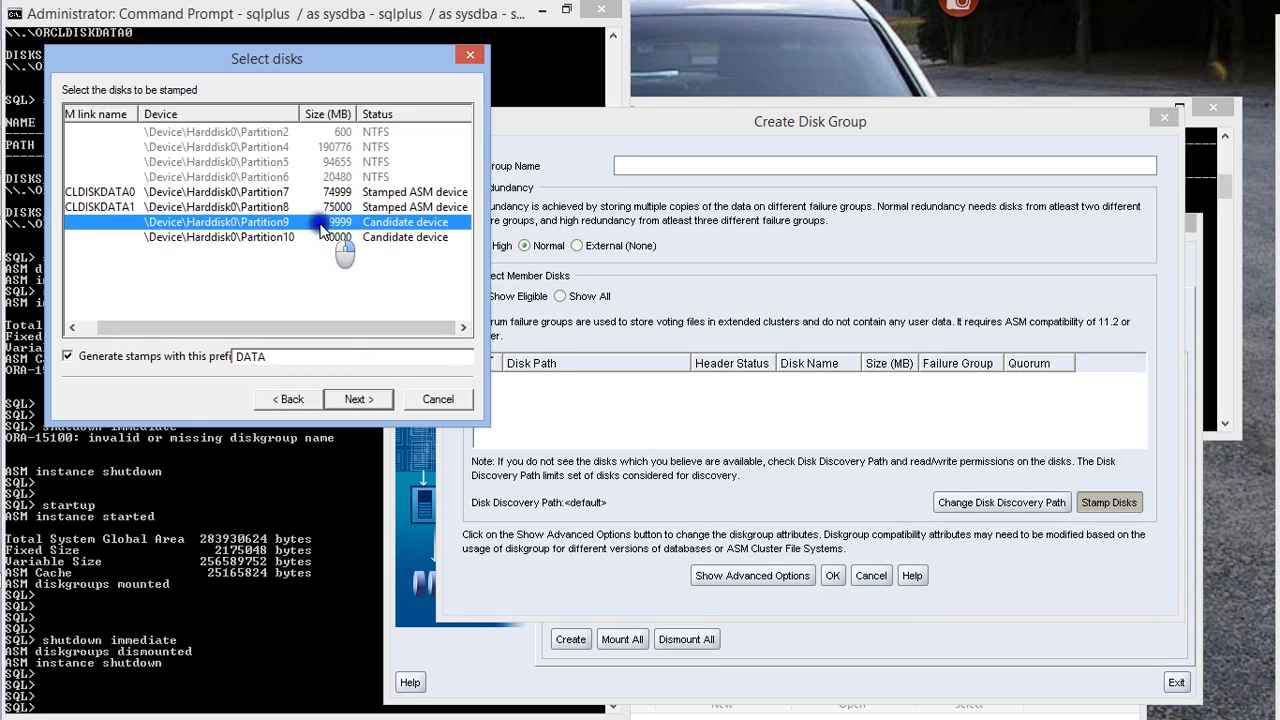
pyautogui.keyDown('ctrl'); pyautogui.click(295, 237); pyautogui.keyUp('ctrl')
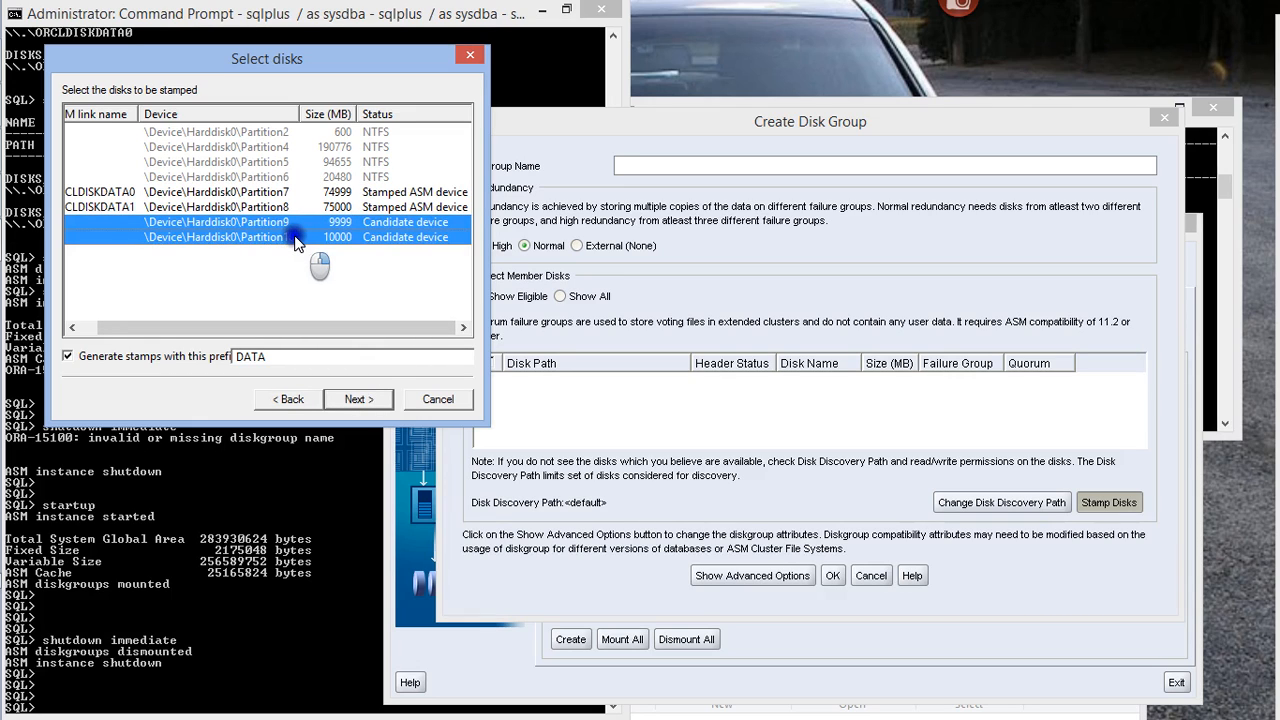
pyautogui.click(278, 356)
pyautogui.click(423, 398)
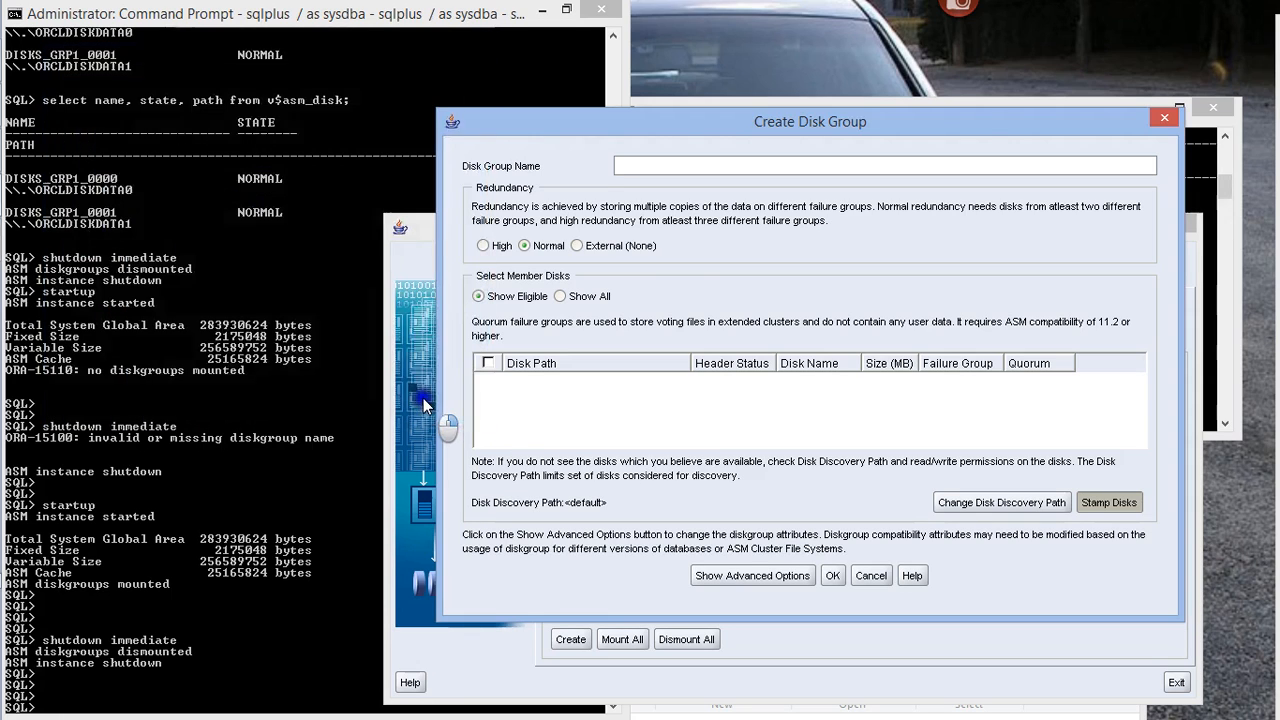
# Stamp the two candidate devices, Harddisk0 Partition9 and Partition10, as ASM disks with the prefix DATA using asmtool
pyautogui.click(1106, 502)
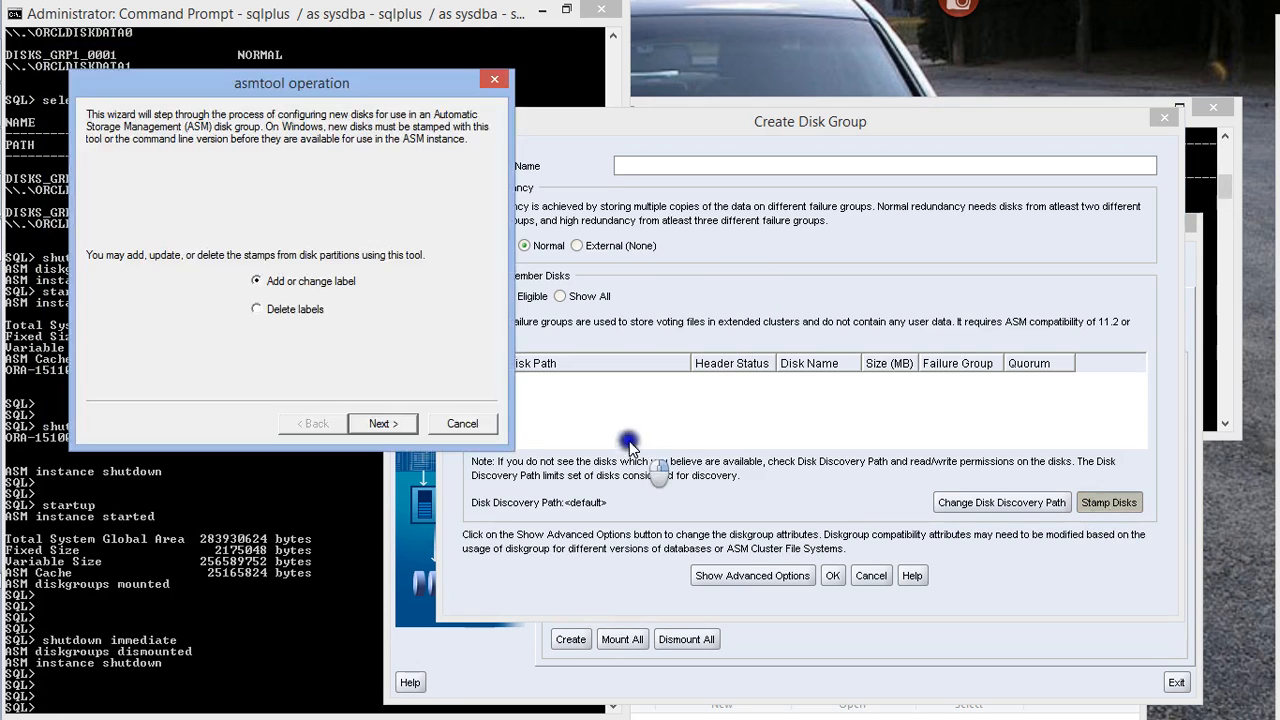
pyautogui.click(382, 423)
pyautogui.click(164, 250)
pyautogui.keyDown('shift'); pyautogui.click(187, 262); pyautogui.keyUp('shift')
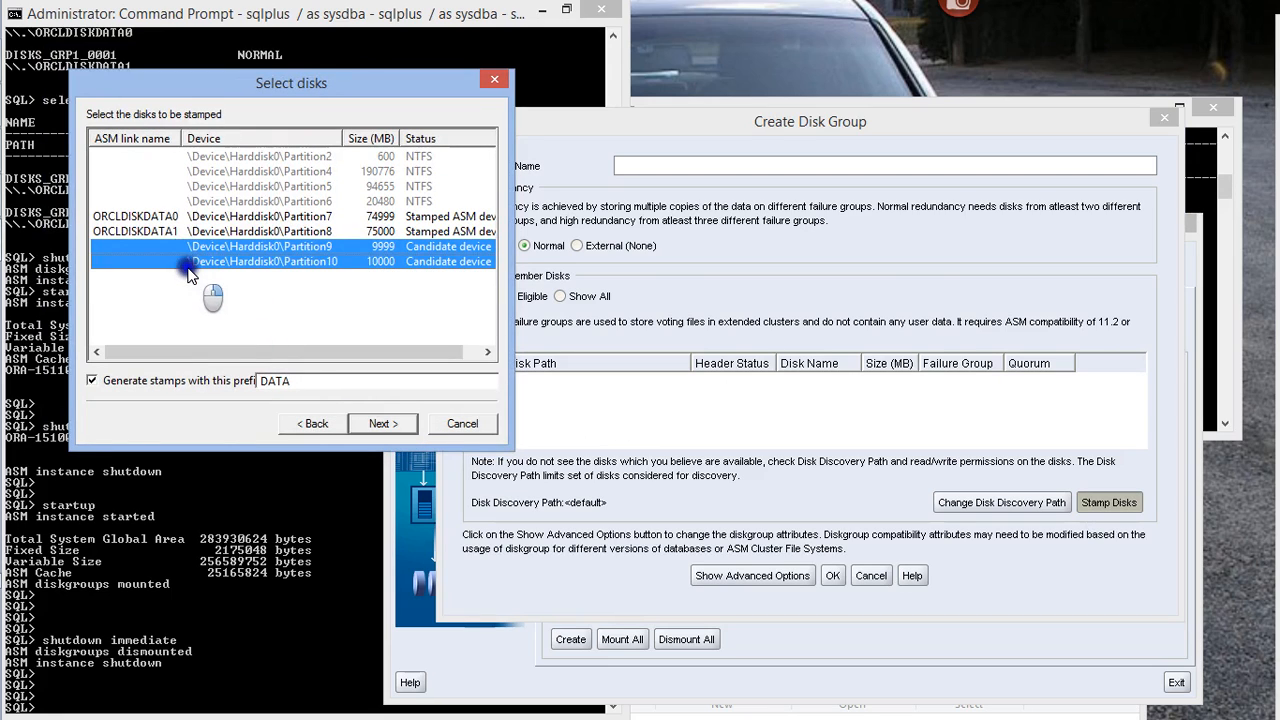
pyautogui.click(362, 423)
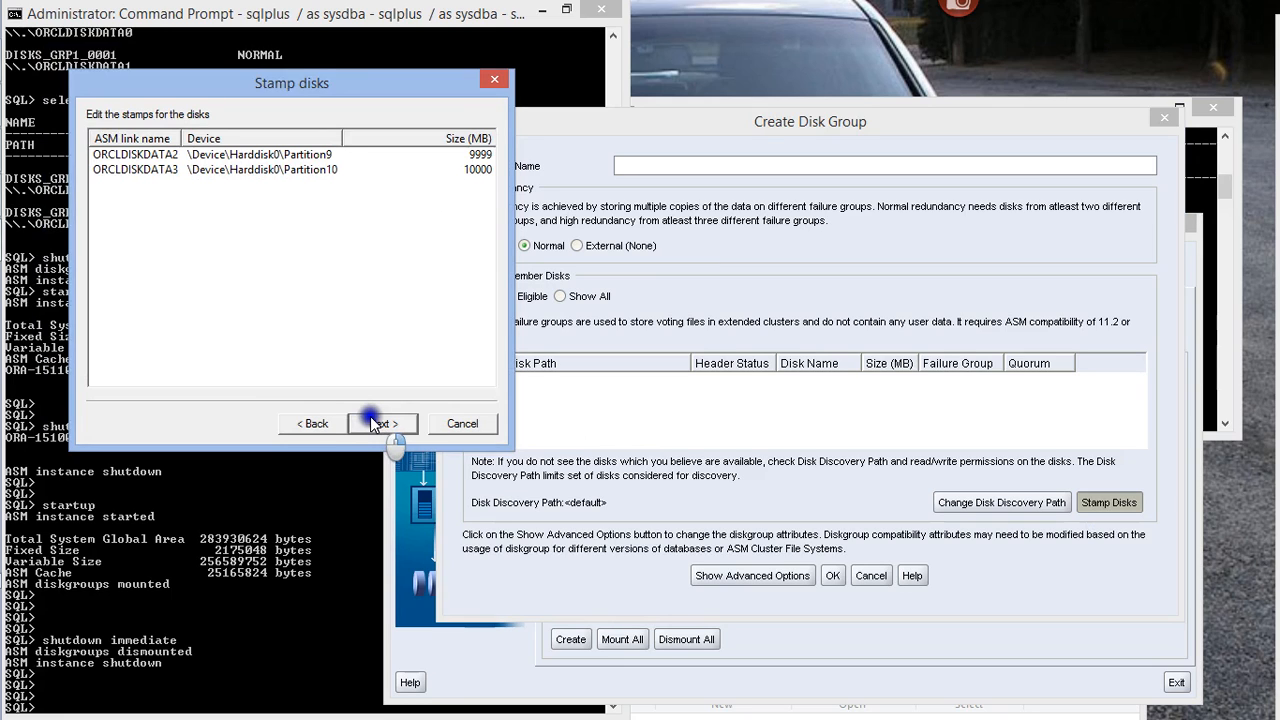
pyautogui.click(370, 422)
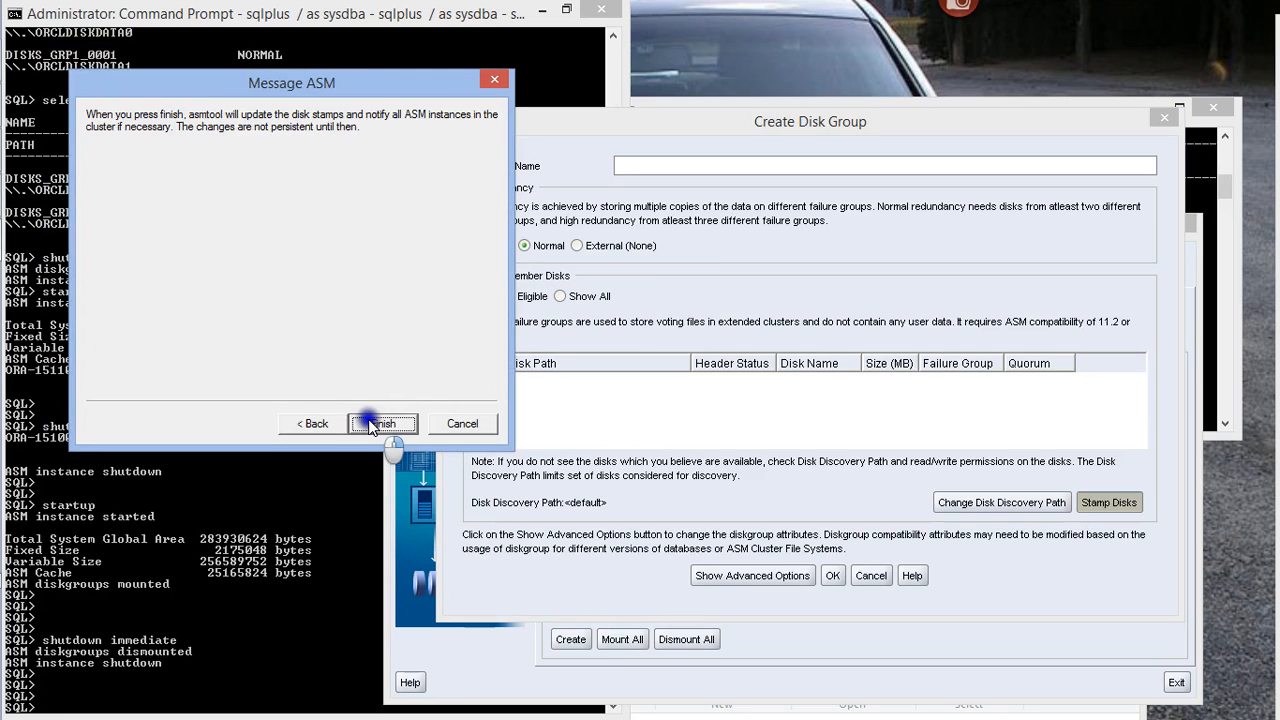
pyautogui.click(370, 424)
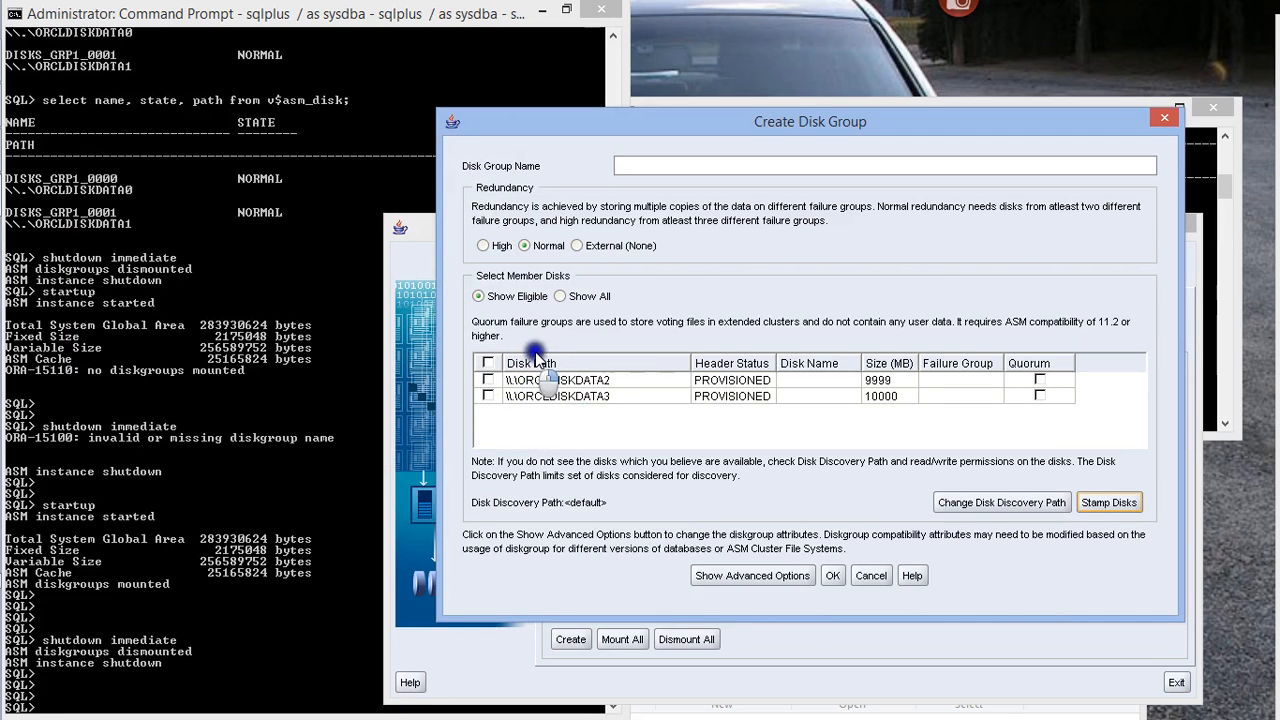
# Include both newly stamped disks, ORCLDISKDATA2 and ORCLDISKDATA3, as members and name the disk group DISKS_GRP_2
pyautogui.click(488, 364)
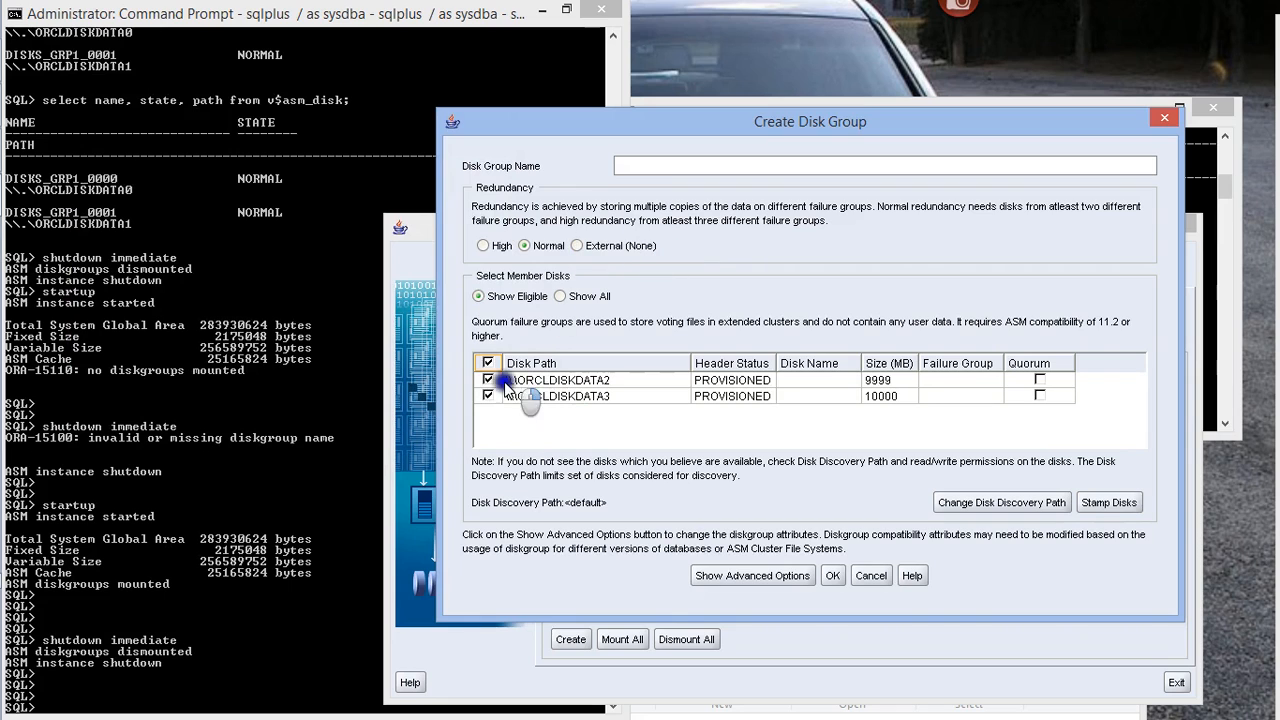
pyautogui.click(650, 167)
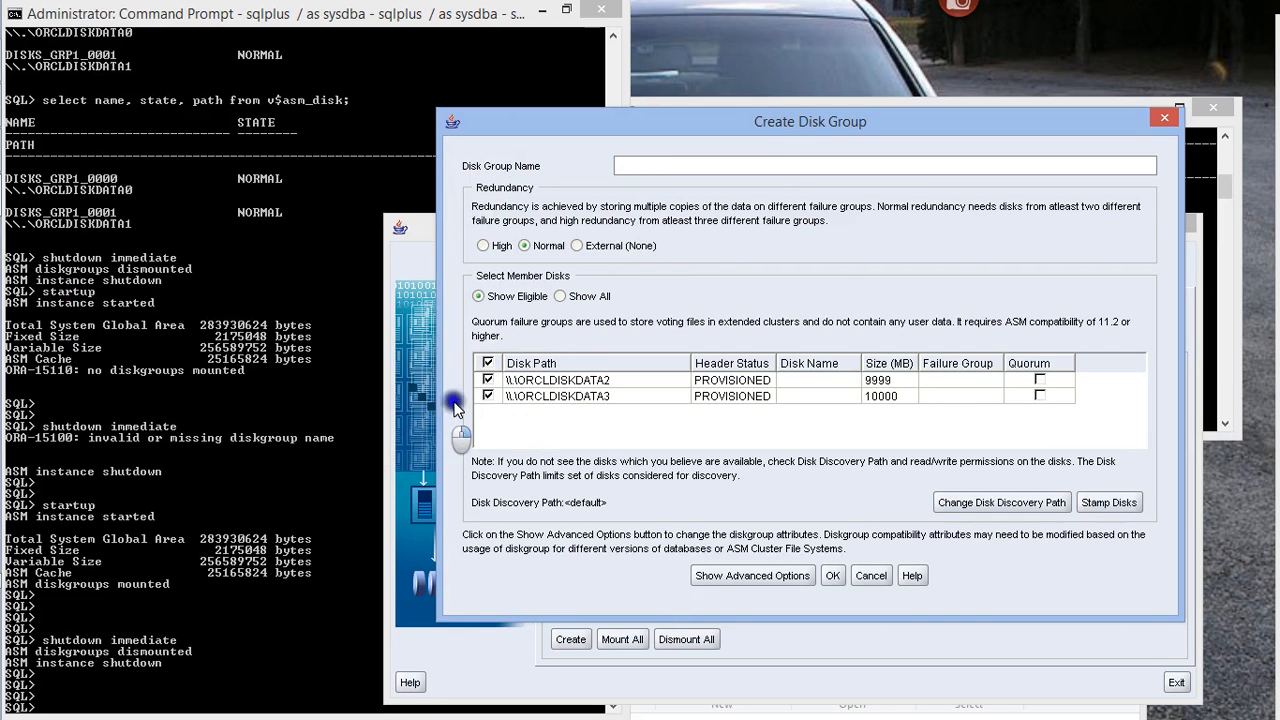
pyautogui.moveTo(731, 133); pyautogui.dragTo(504, 164)
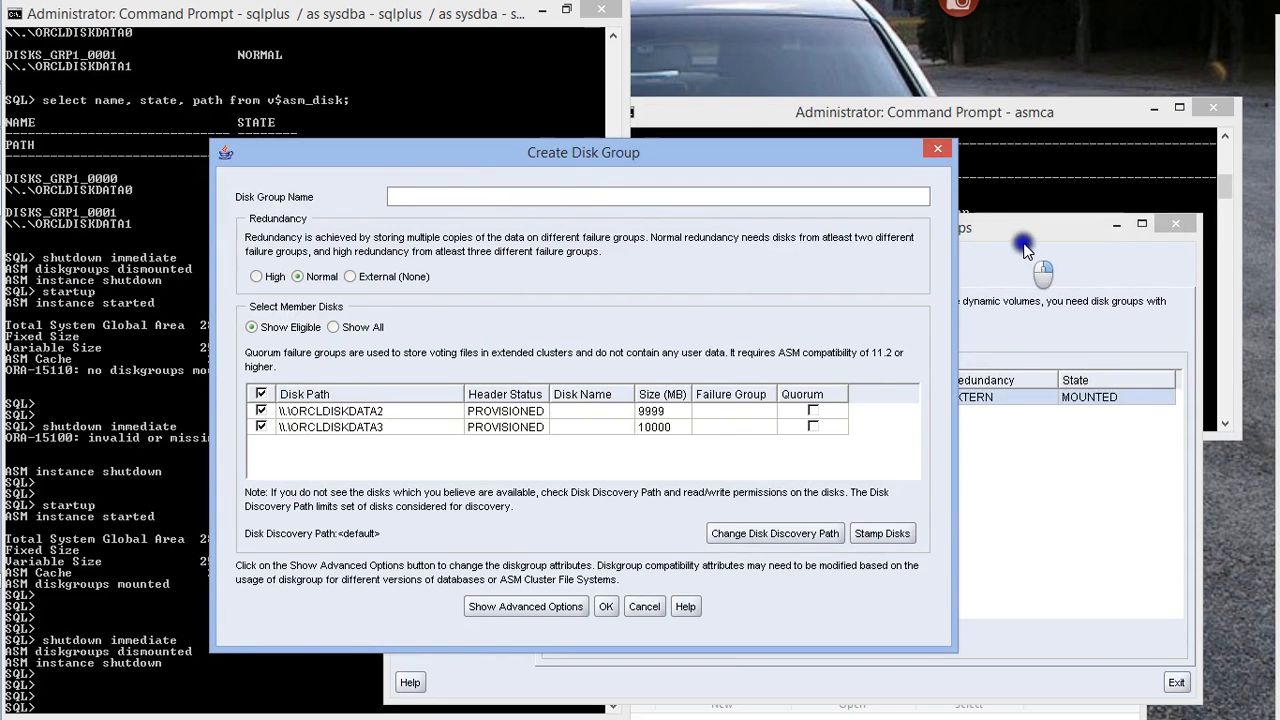
pyautogui.moveTo(708, 168); pyautogui.dragTo(905, 270)
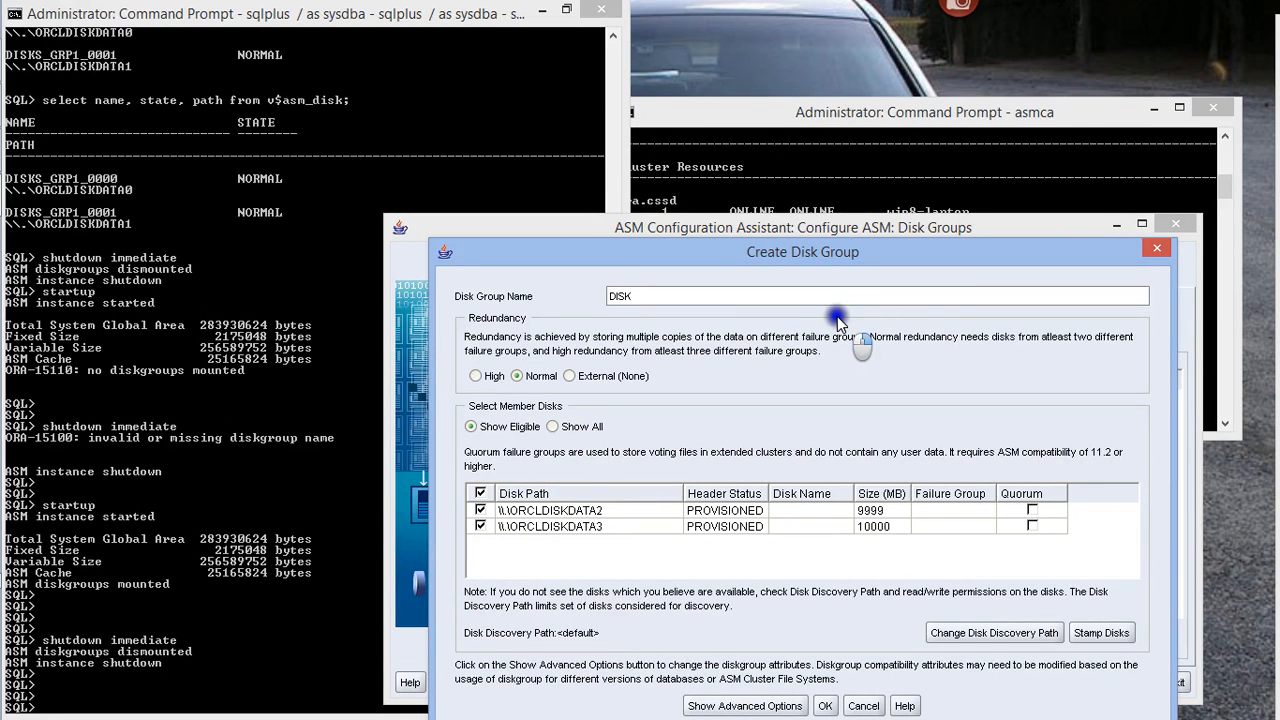
pyautogui.write('S_GRP_2')
# Create the disk group with normal redundancy and dismiss the creation message
pyautogui.moveTo(822, 251); pyautogui.dragTo(819, 85)
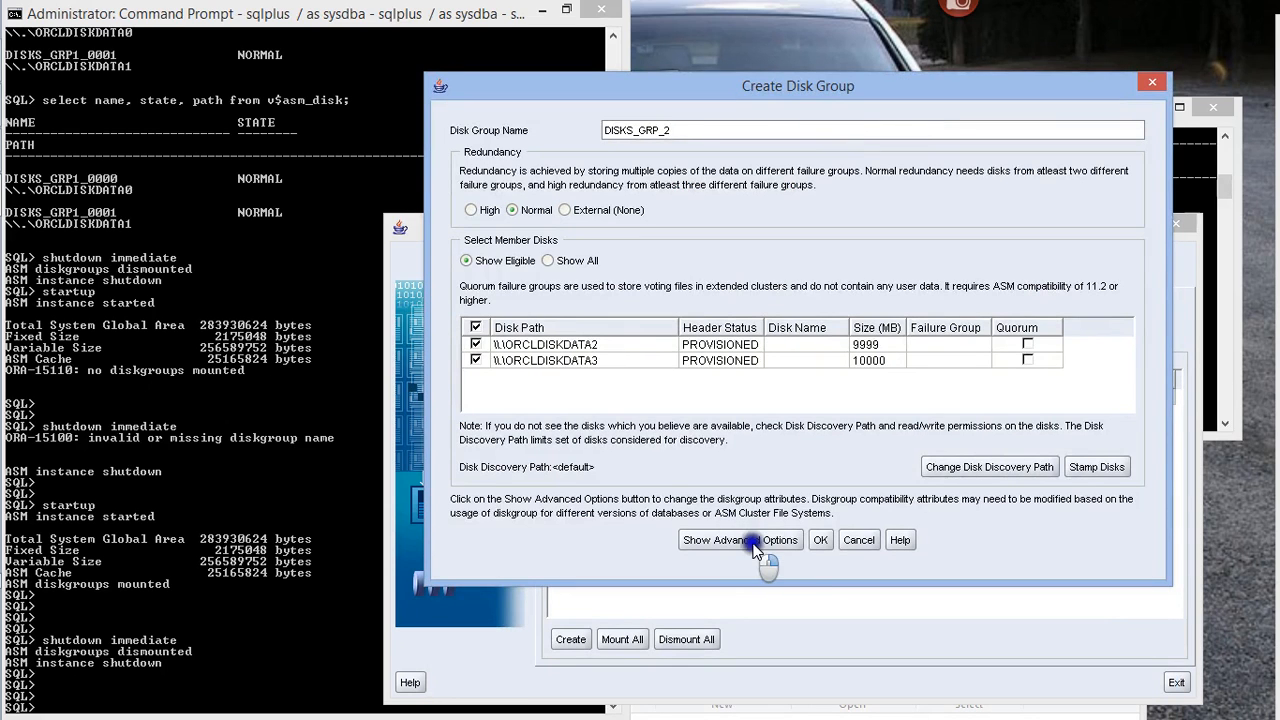
pyautogui.click(819, 541)
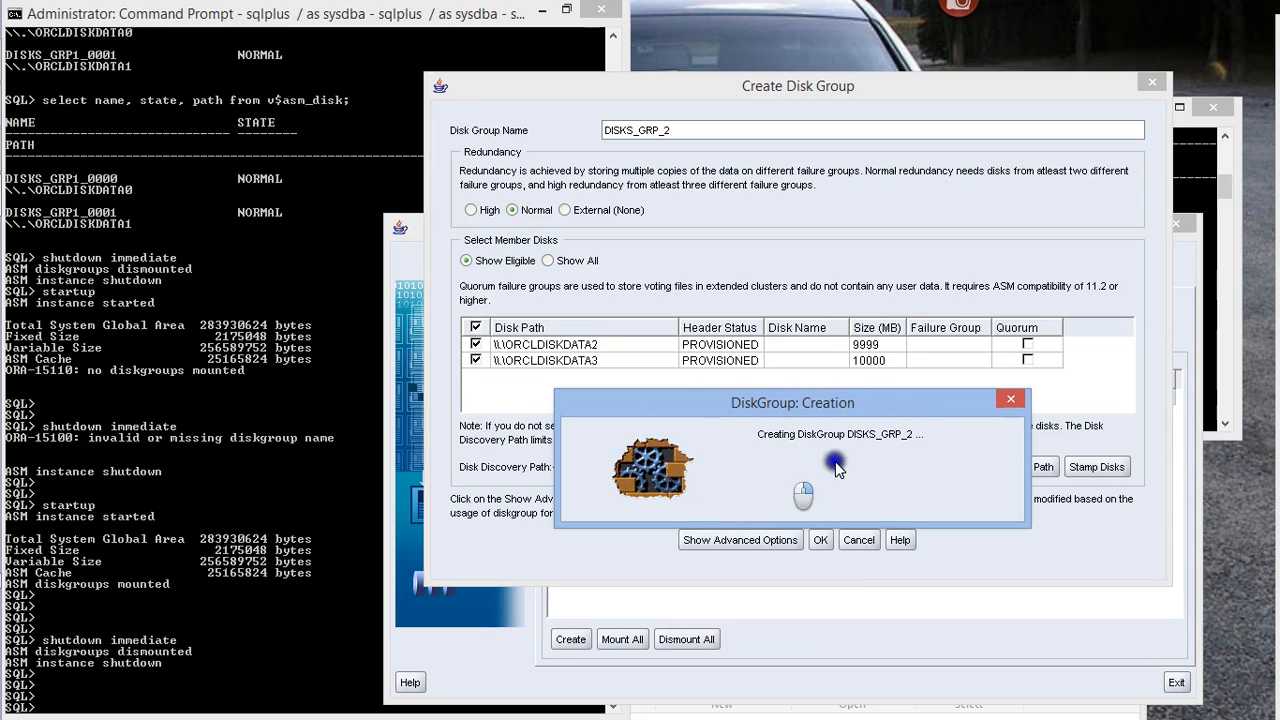
pyautogui.moveTo(3, 385)
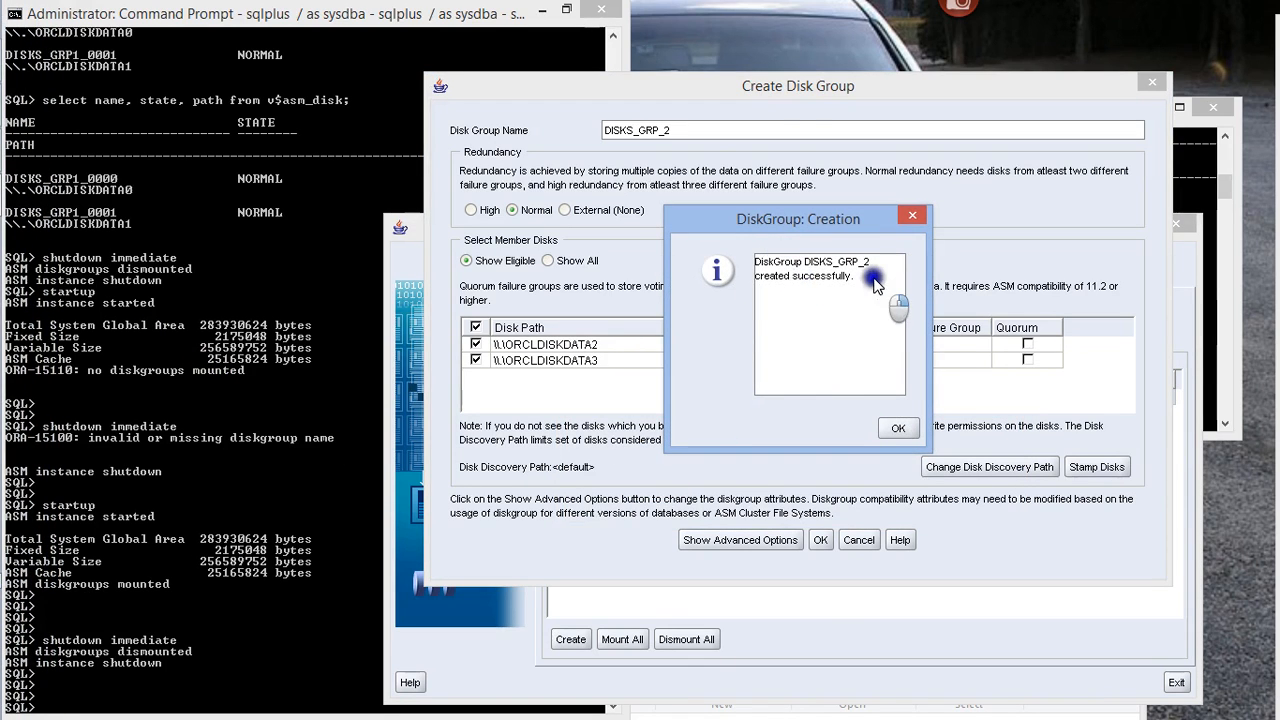
pyautogui.click(903, 429)
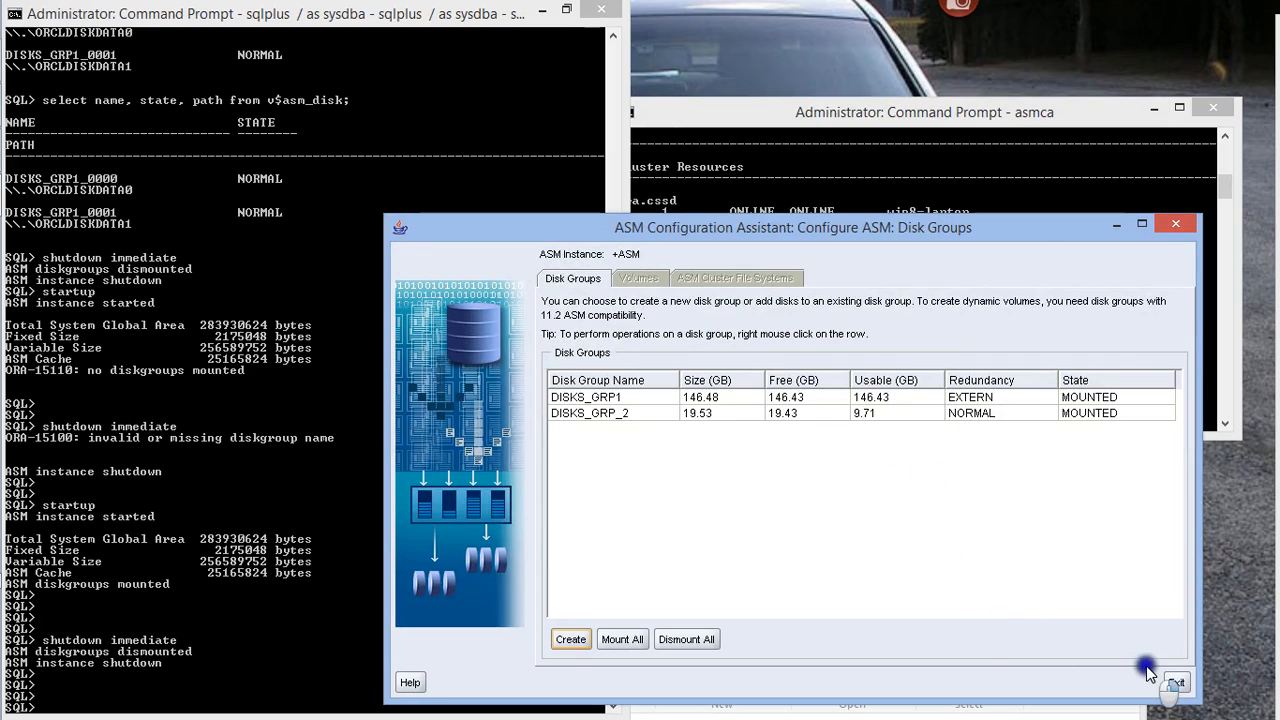
# Switch to the SQL*Plus session and try to start the ASM instance with startup
pyautogui.click(272, 341)
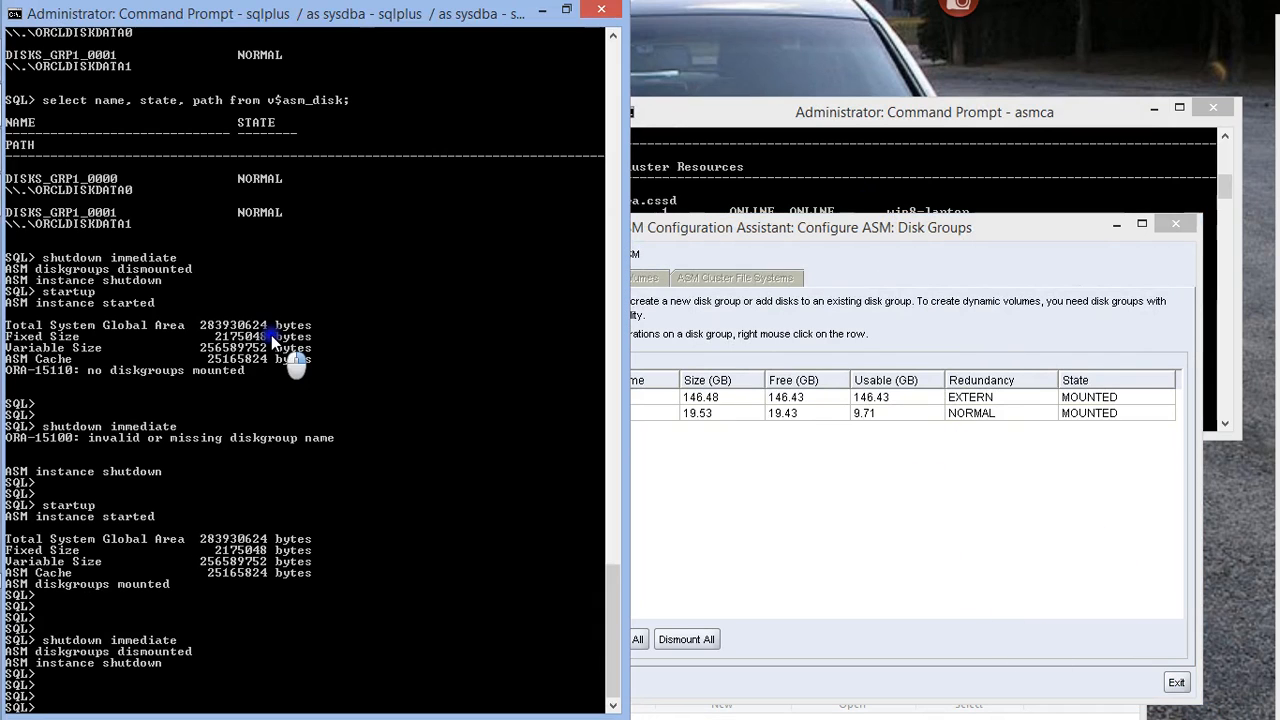
pyautogui.press('Return')
pyautogui.press('Return')
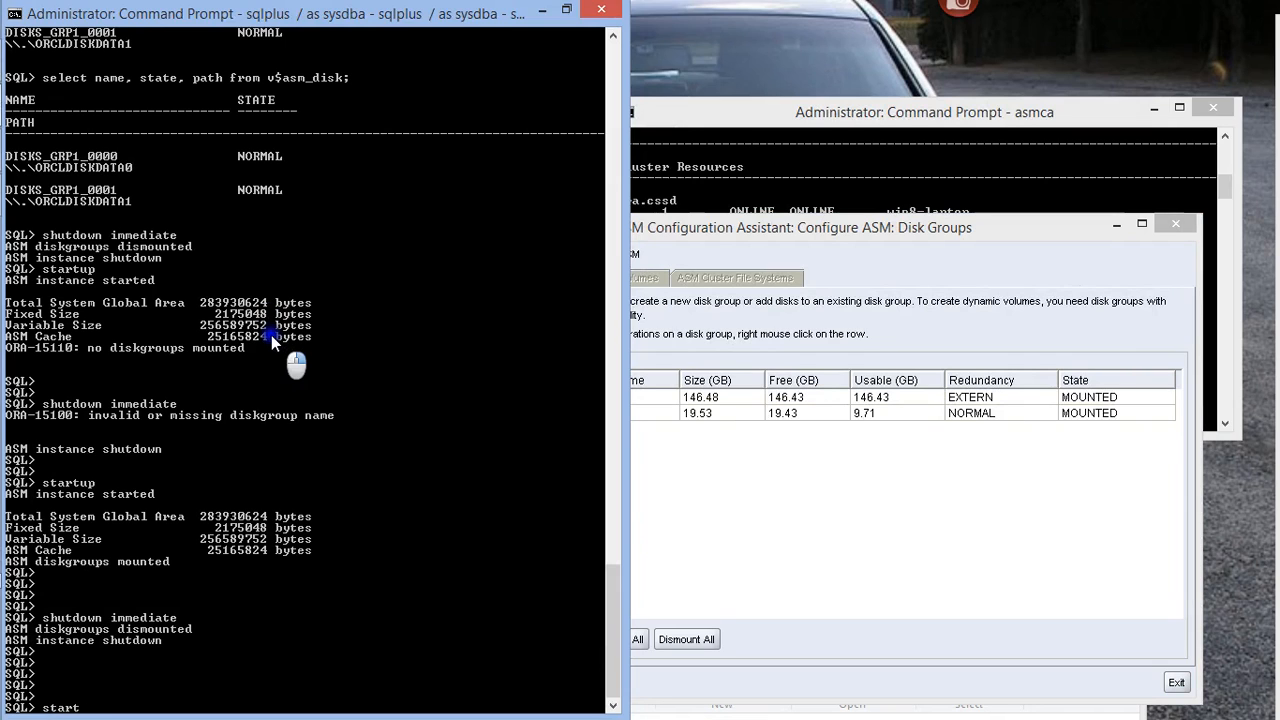
pyautogui.press('Return')
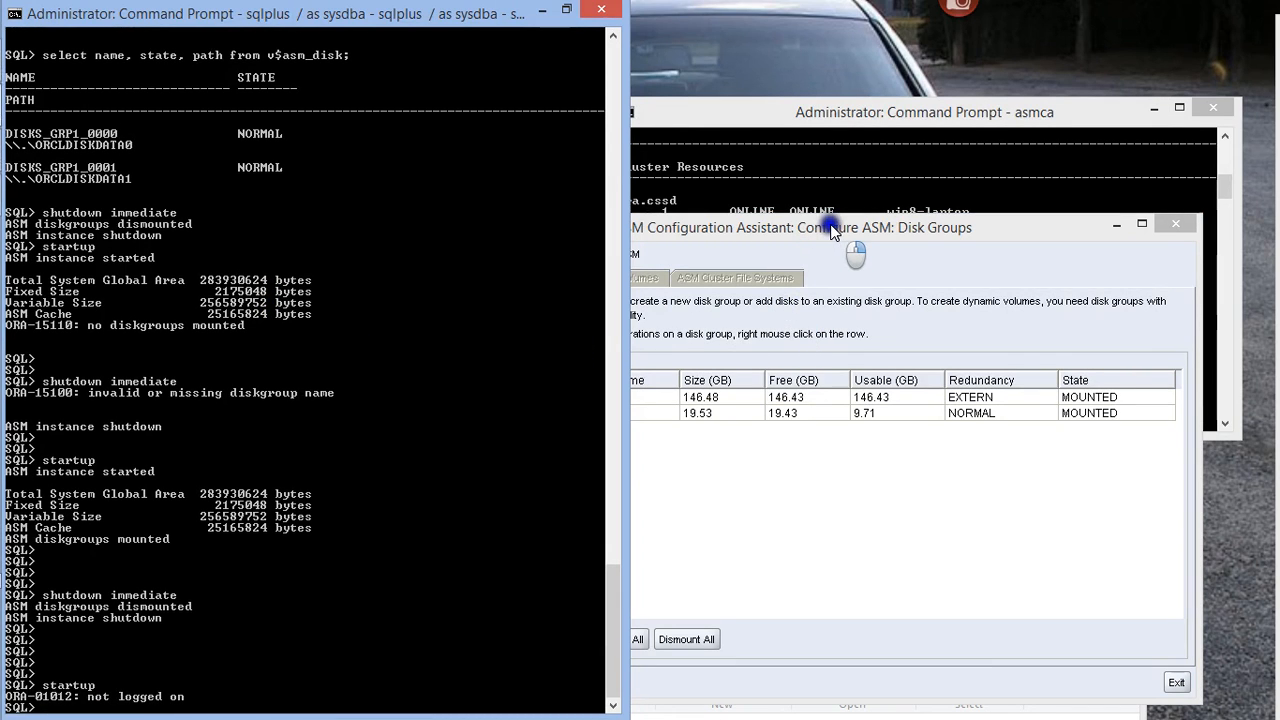
# Reconnect the SQL session with operating system authentication as sysasm
pyautogui.press('Return')
pyautogui.press('Return')
pyautogui.write('connect')
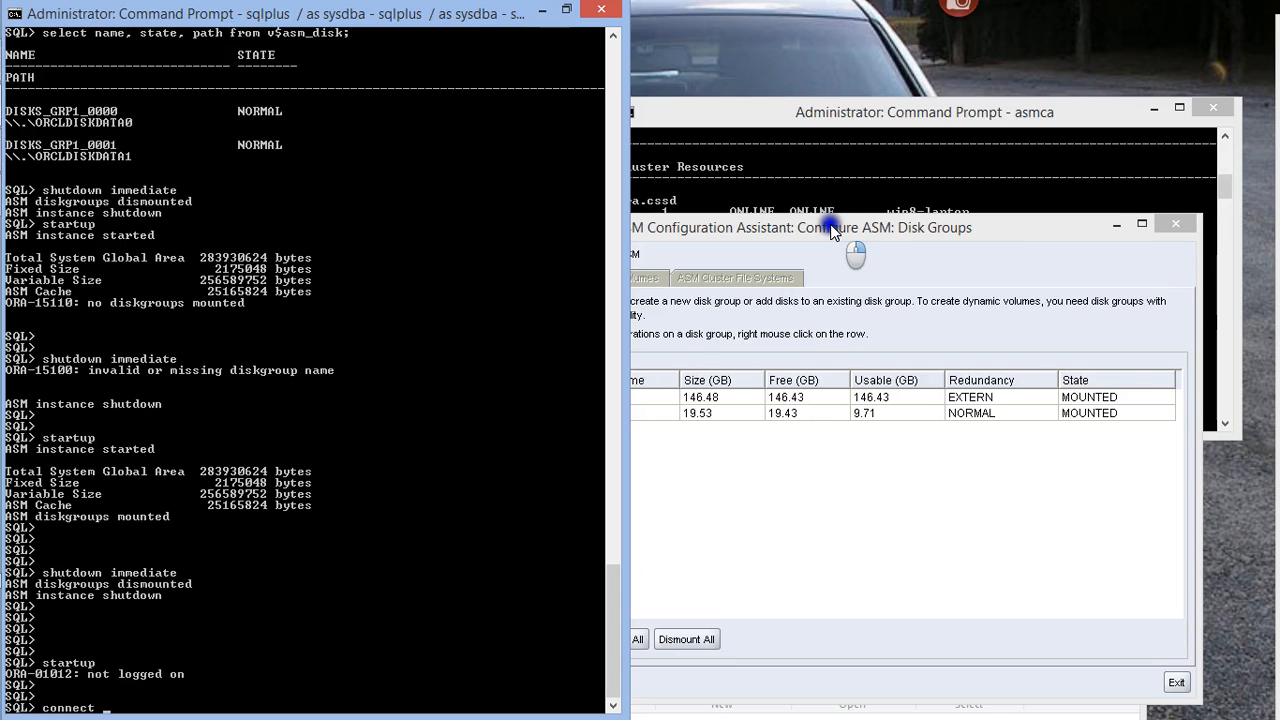
pyautogui.write(' / as sysasm')
pyautogui.press('Return')
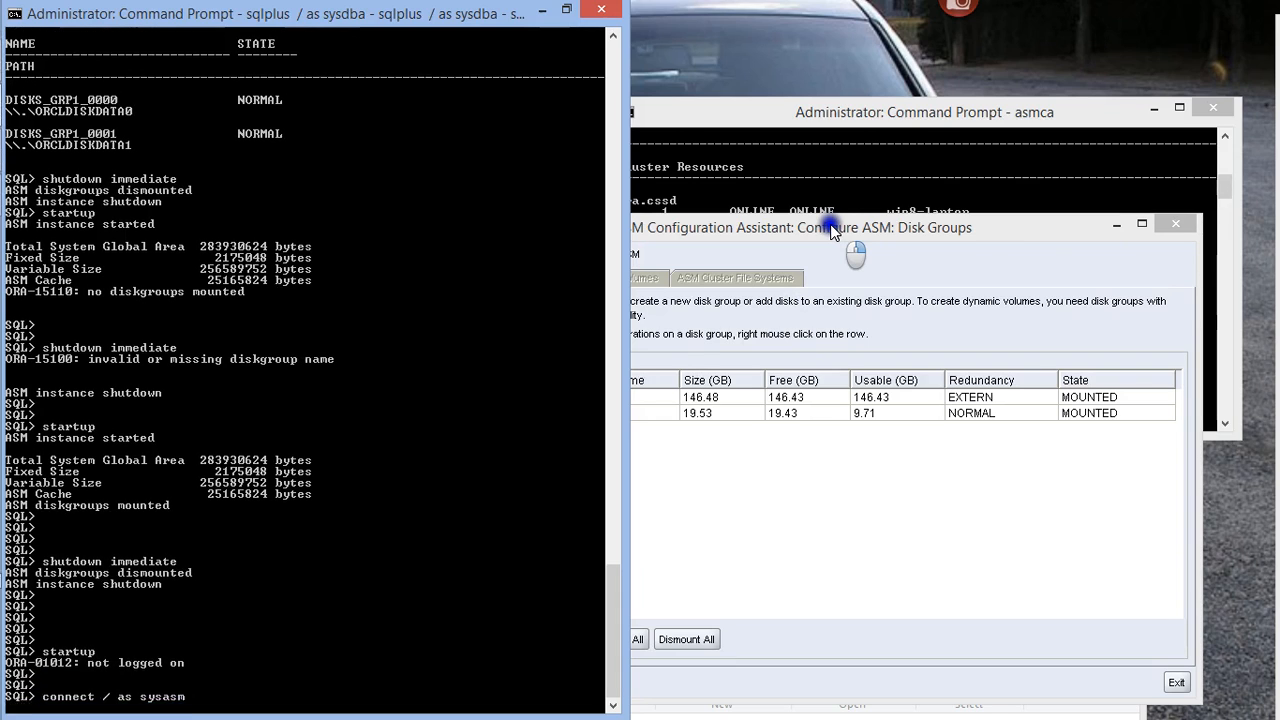
# Try to run startup for the ASM instance from the sysasm session
pyautogui.press('Return')
pyautogui.press('Return')
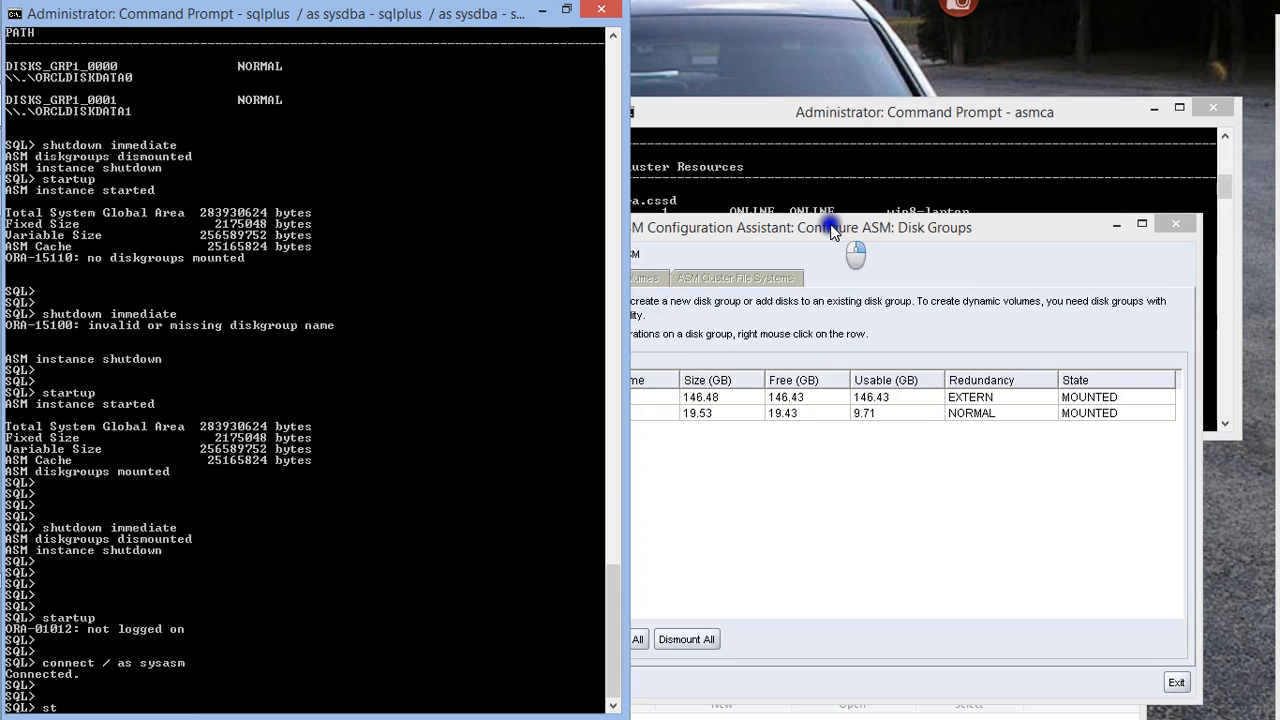
pyautogui.write('startup')
pyautogui.press('Return')
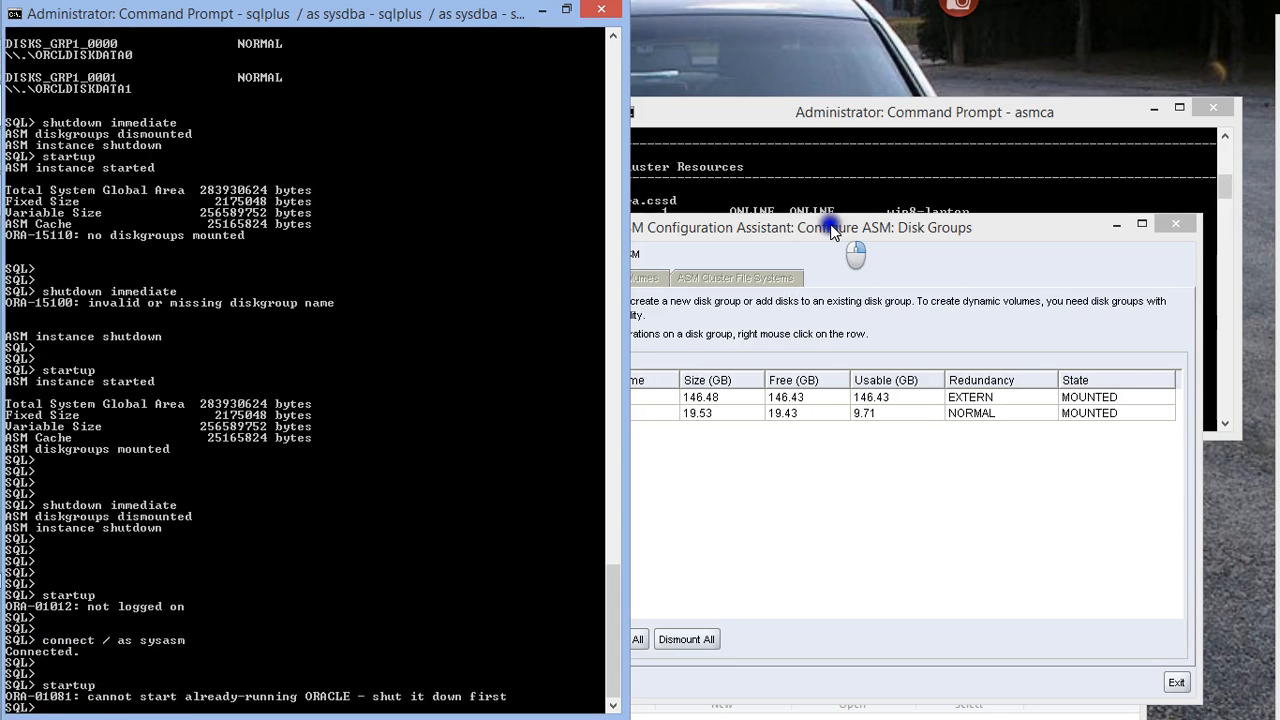
# Query the name and state of every disk group from v$asm_diskgroup
pyautogui.press('Return')
pyautogui.press('Return')
pyautogui.press('Return')
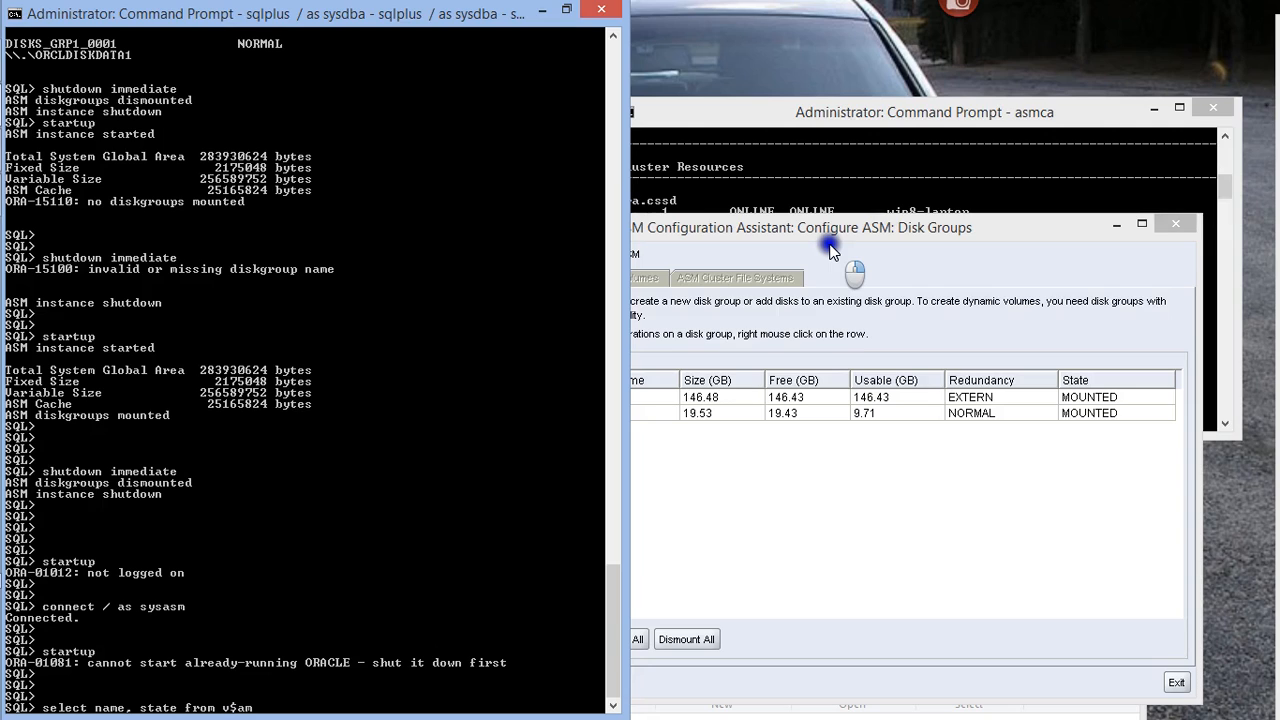
pyautogui.write('diskgroup')
pyautogui.press('Return')
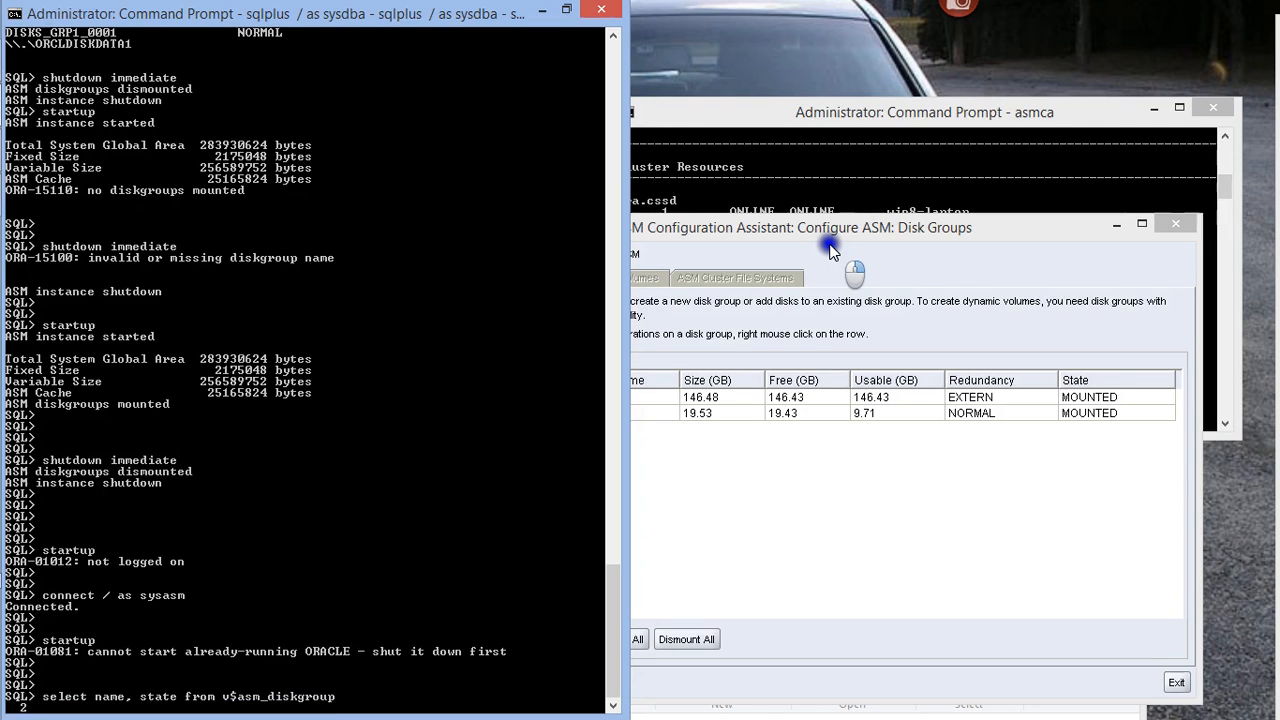
pyautogui.write(';')
pyautogui.press('Return')
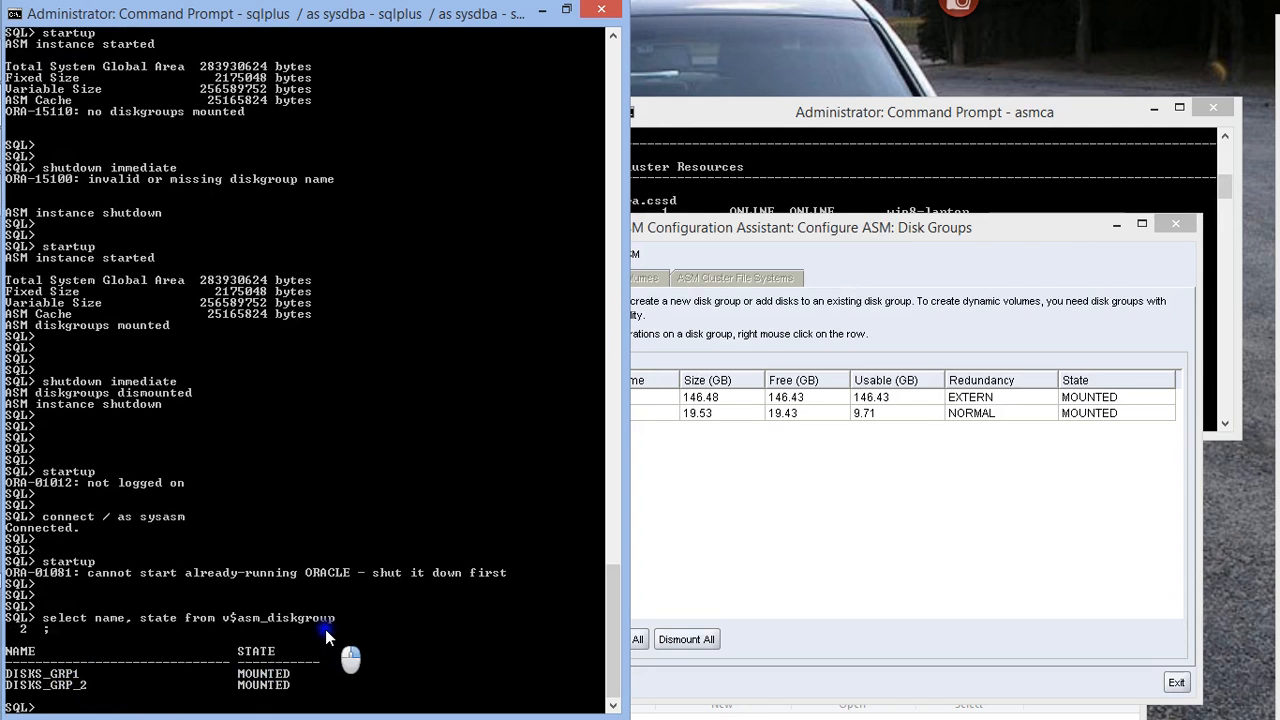
# Try to query the name, stats and path columns from v$asm_disk
pyautogui.press('Return')
pyautogui.press('Return')
pyautogui.write('select')
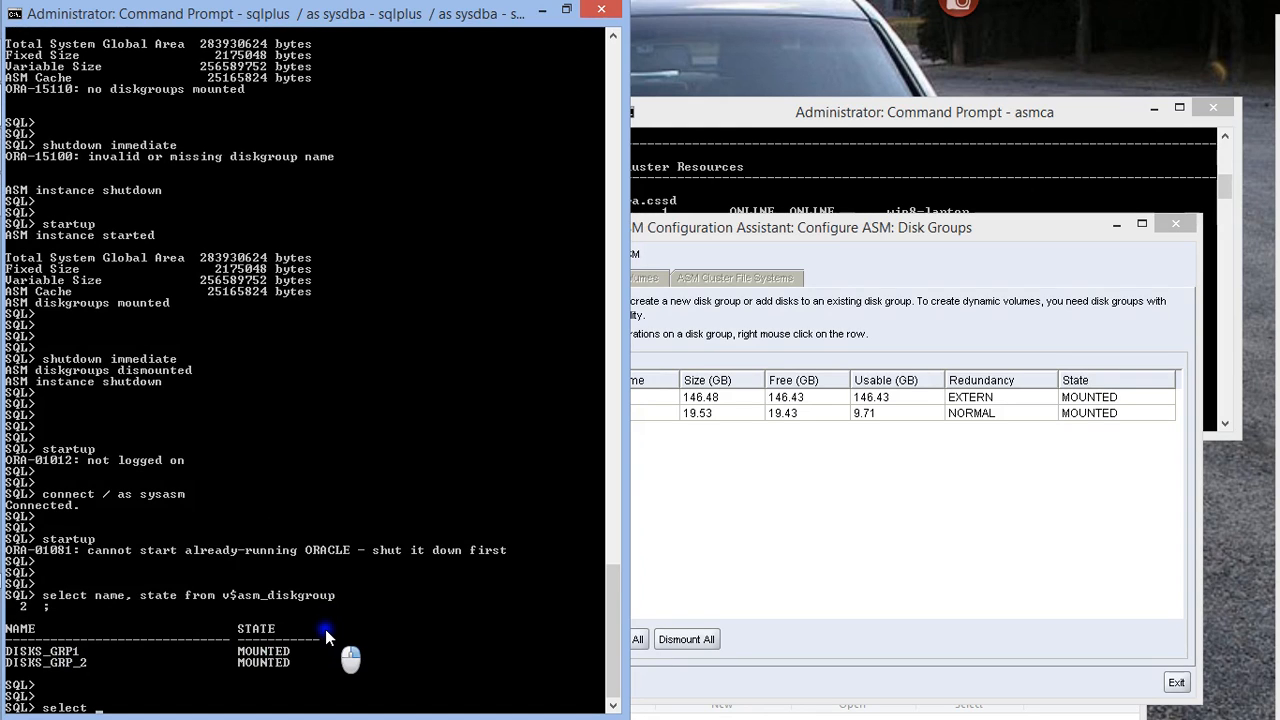
pyautogui.write(' name, stats, path from v$asmdisk')
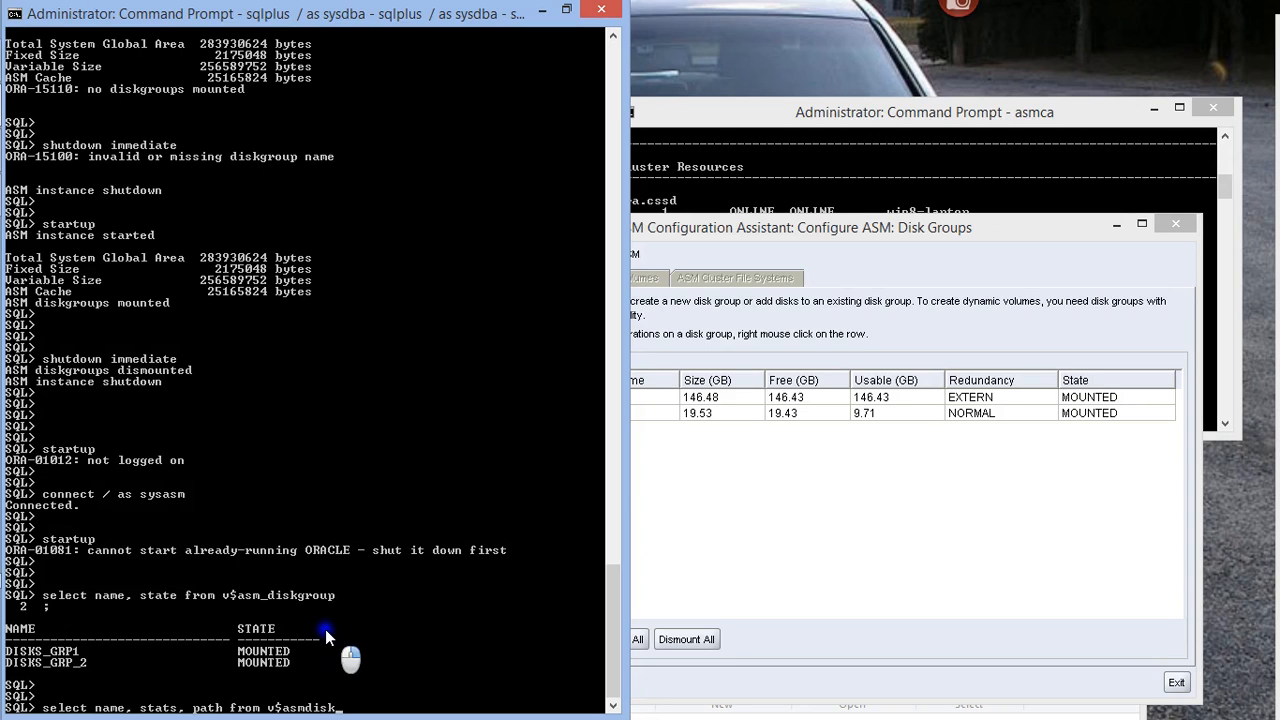
pyautogui.press('BackSpace')
pyautogui.press('BackSpace')
pyautogui.write('_disk;')
pyautogui.press('Return')
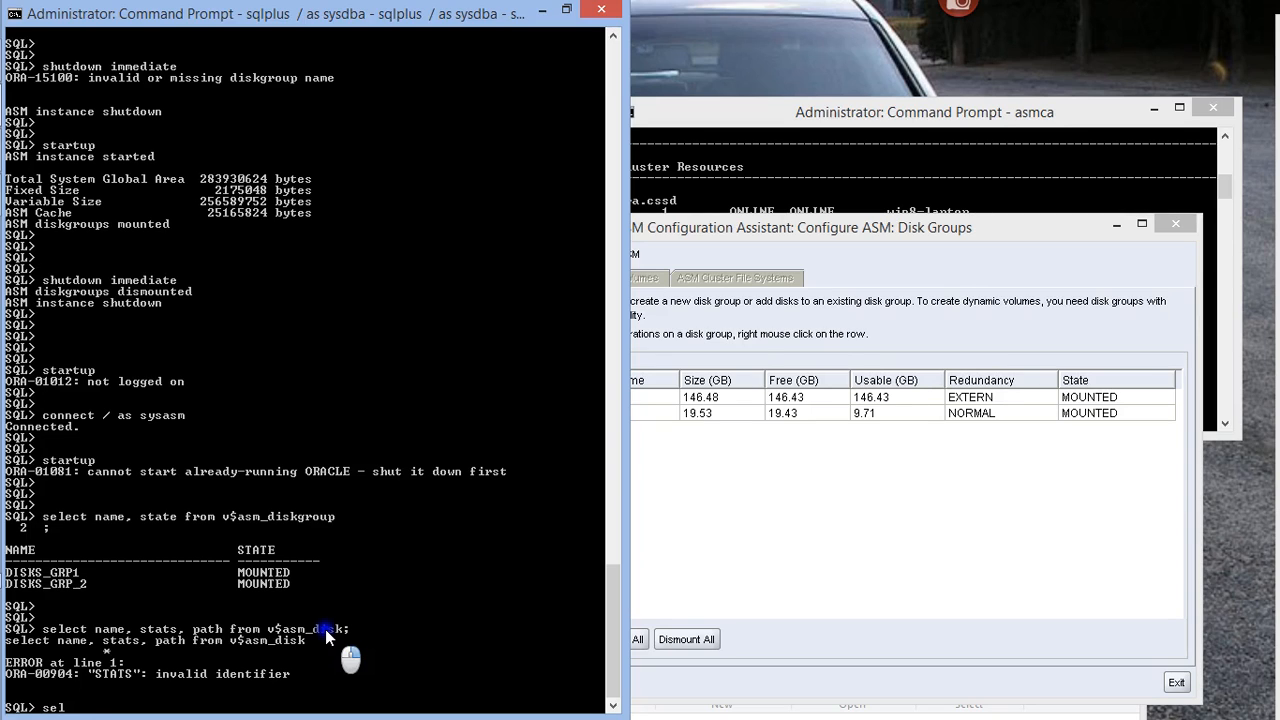
# Query the name, state and path of every ASM disk from v$asm_disk
pyautogui.write('select name, state, path from v')
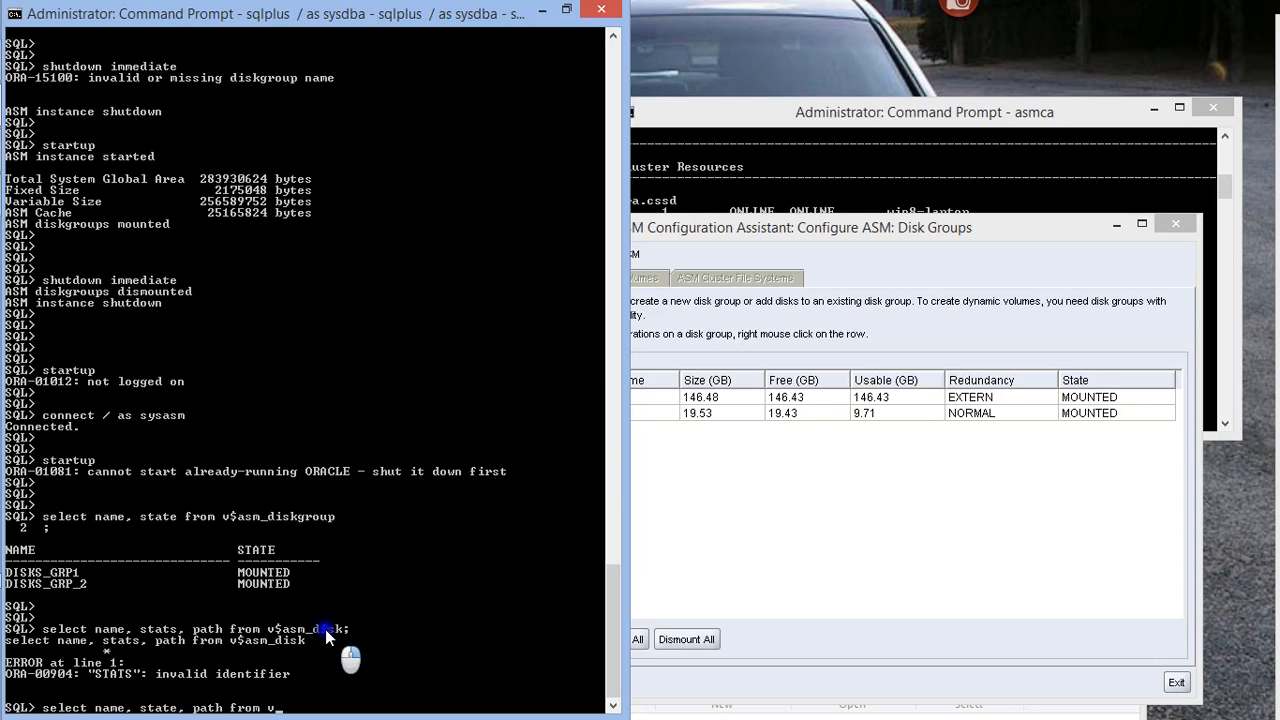
pyautogui.write('$asm_disk;')
pyautogui.press('Return')
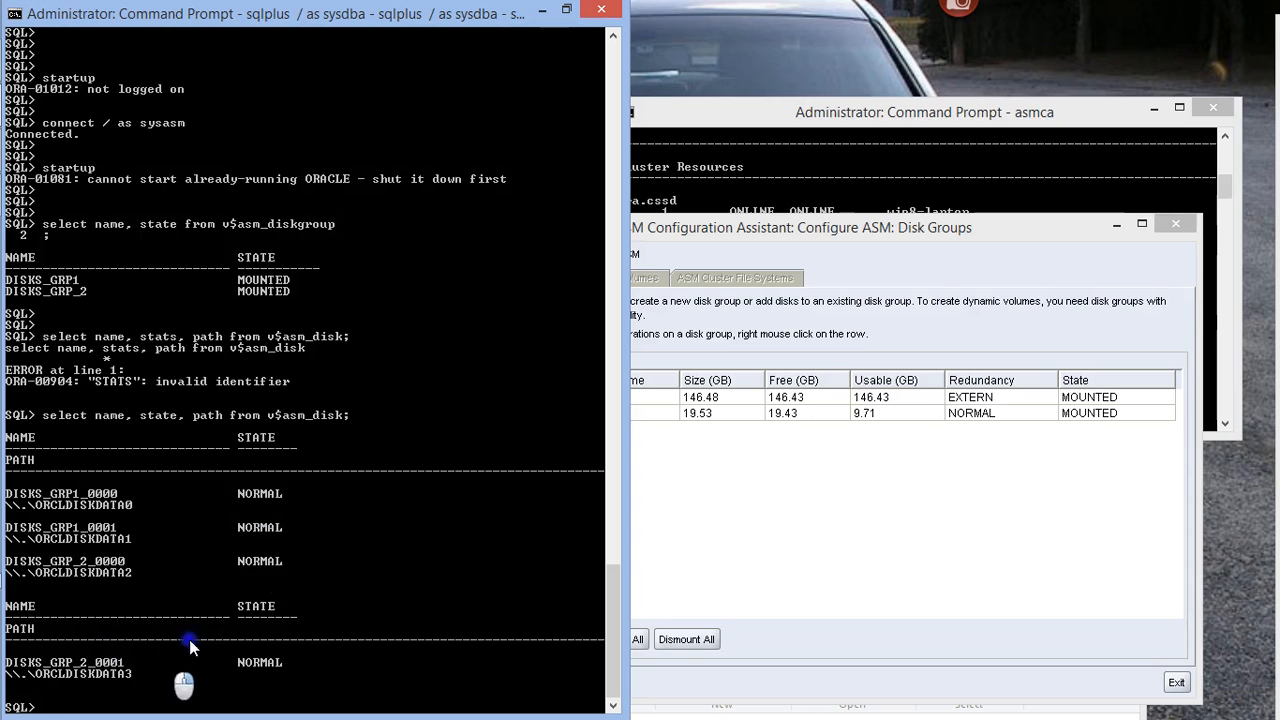
# Close ASM Configuration Assistant and review the earlier output in the SQL session
pyautogui.click(908, 228)
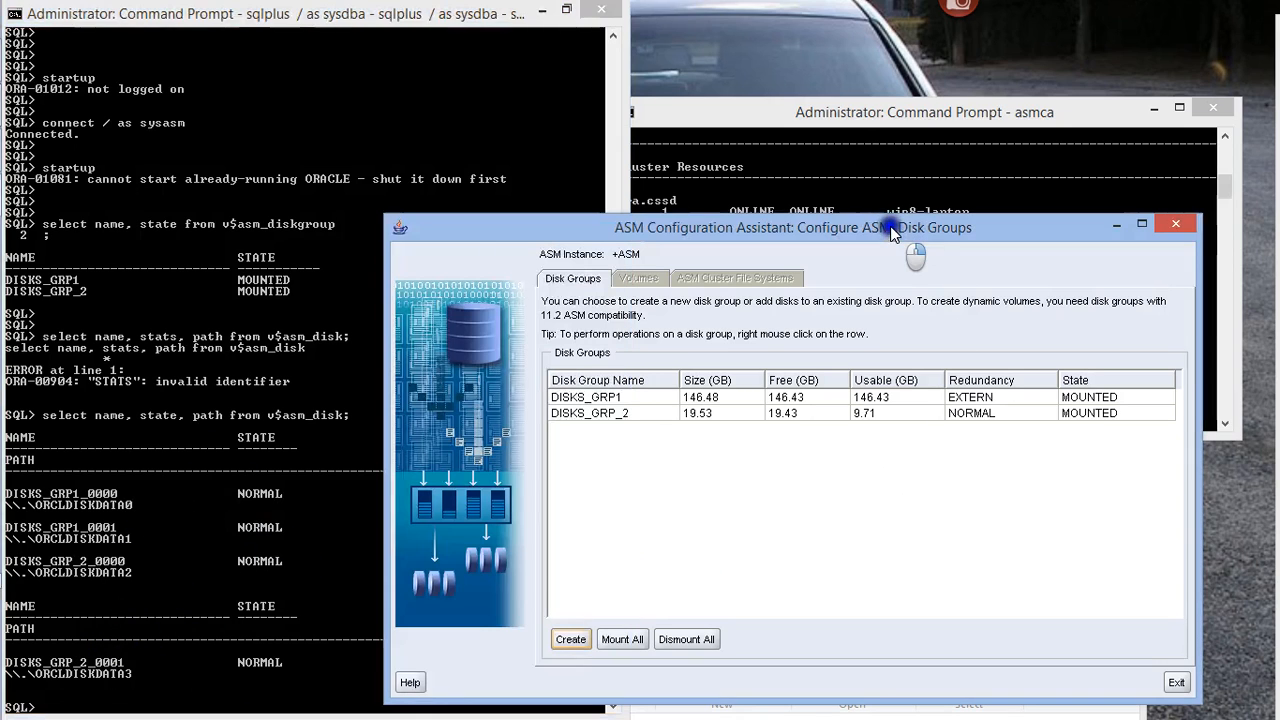
pyautogui.click(1174, 225)
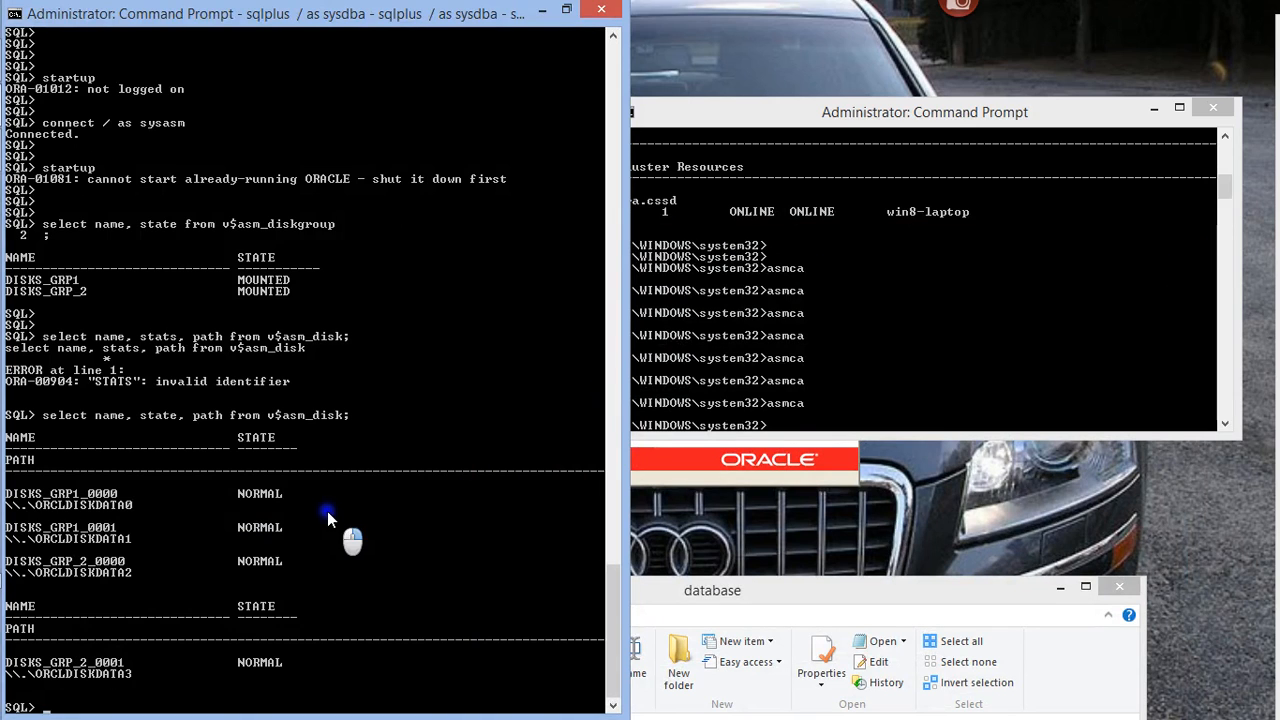
pyautogui.scroll(3, 335, 513)
pyautogui.scroll(8, 335, 513)
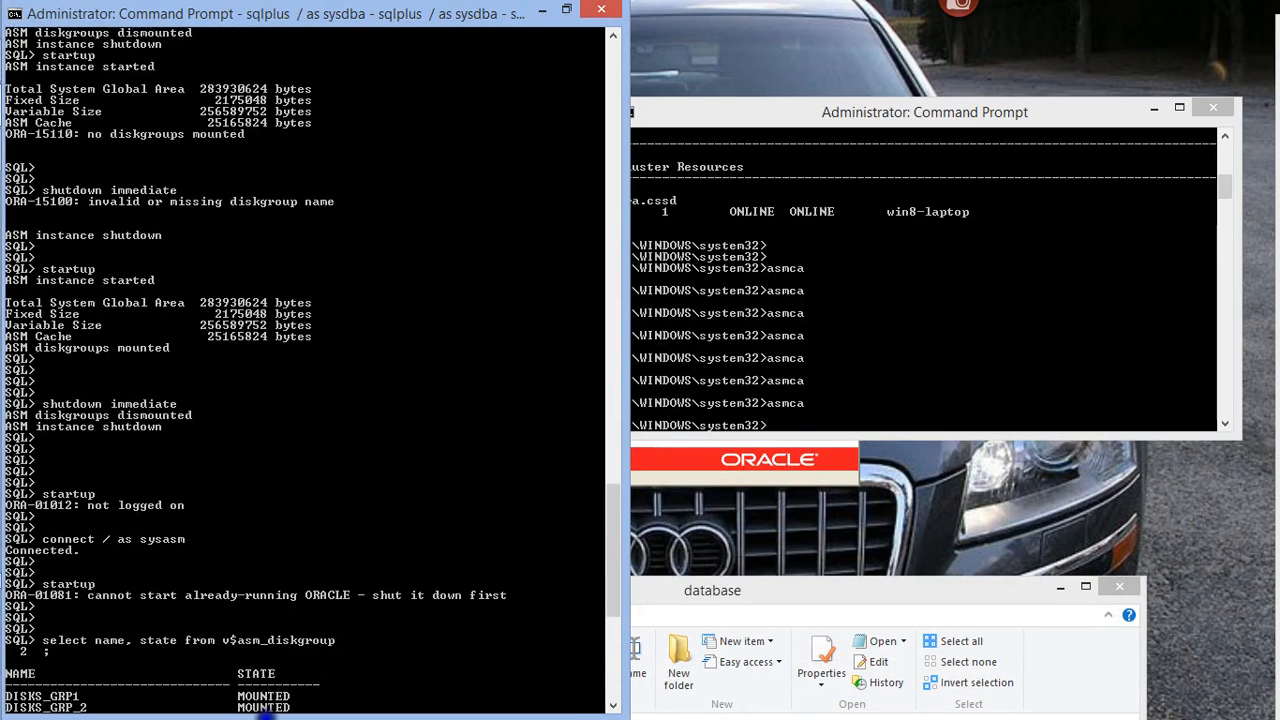
pyautogui.scroll(-1, 245, 512)
pyautogui.scroll(-9, 245, 512)
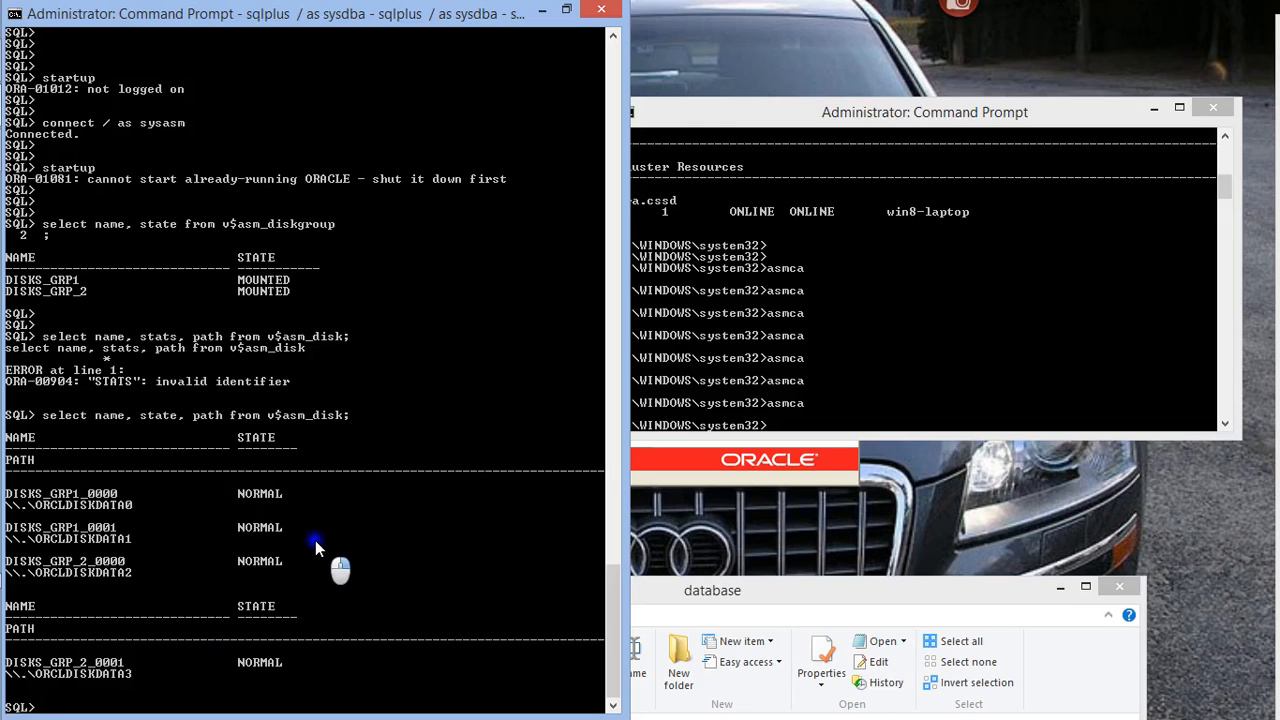
# Shut down the ASM instance with shutdown immediate in the SQL session
pyautogui.press('Return')
pyautogui.press('Return')
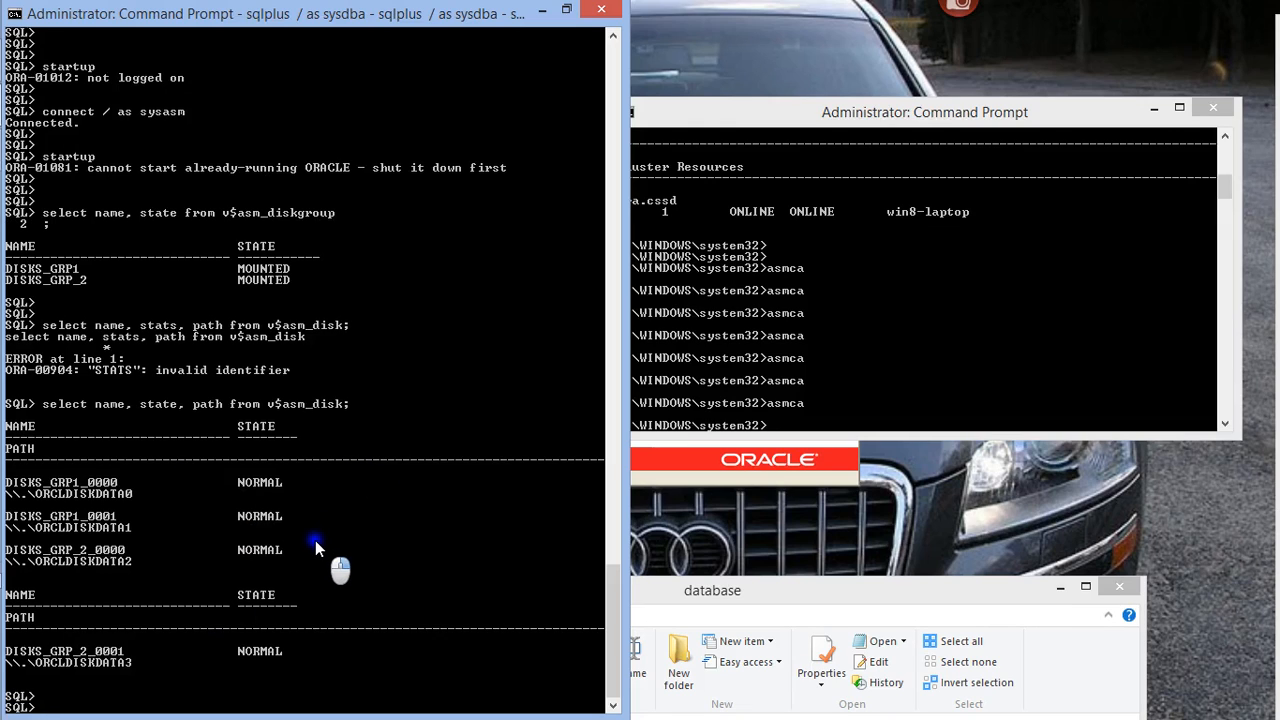
pyautogui.write('shutdown i')
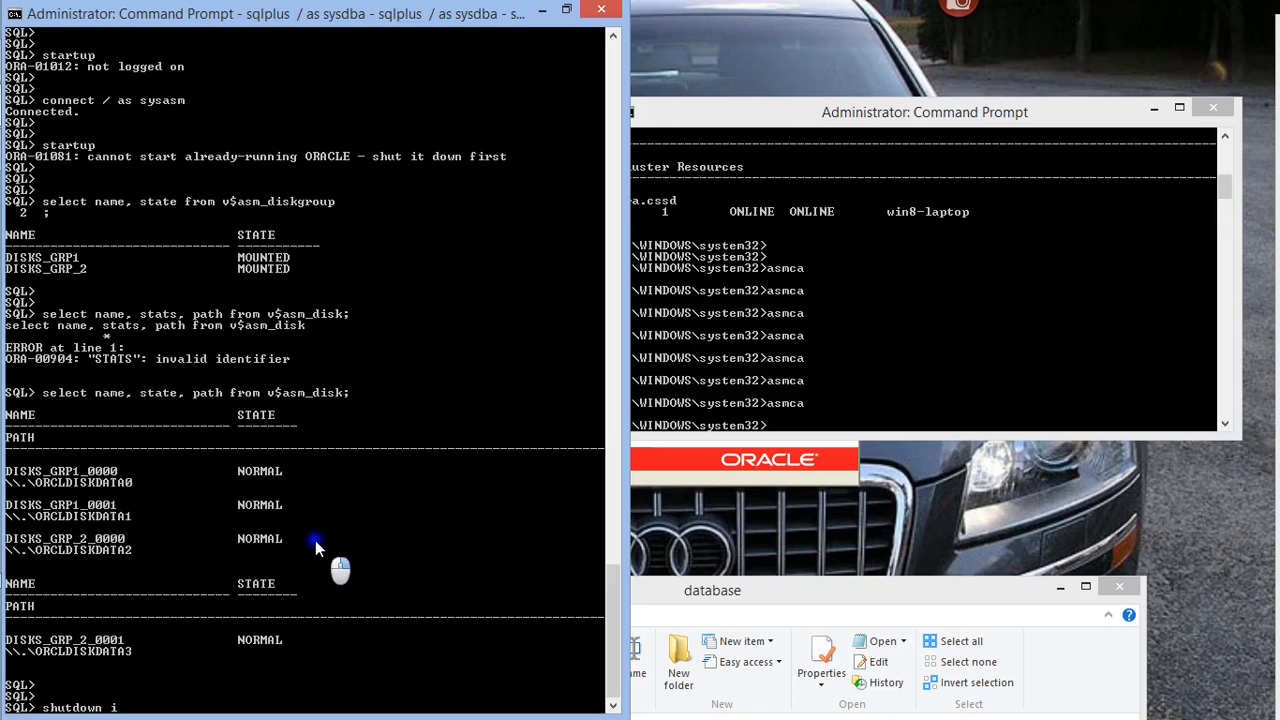
pyautogui.write('mmediate')
pyautogui.press('Return')
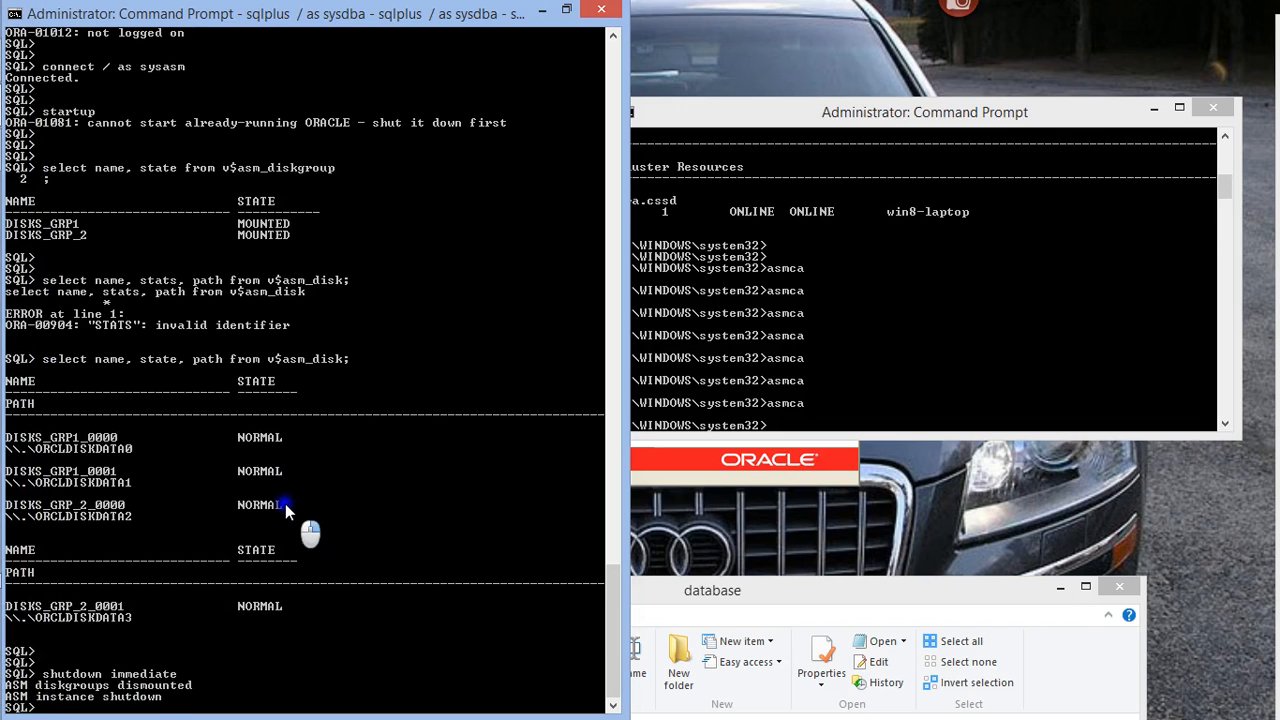
# Start the ASM instance with the startup command in the SQL session
pyautogui.press('Return')
pyautogui.press('Return')
pyautogui.press('Return')
pyautogui.press('Return')
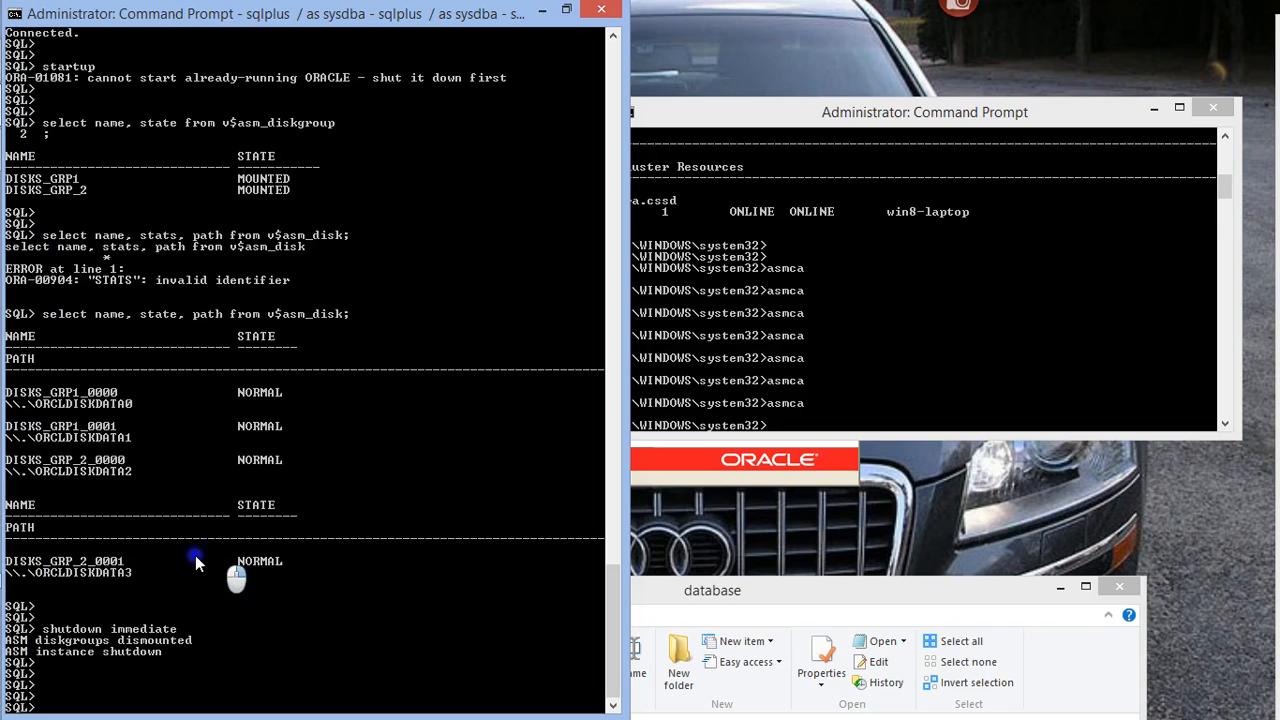
pyautogui.write('startup')
pyautogui.press('Return')
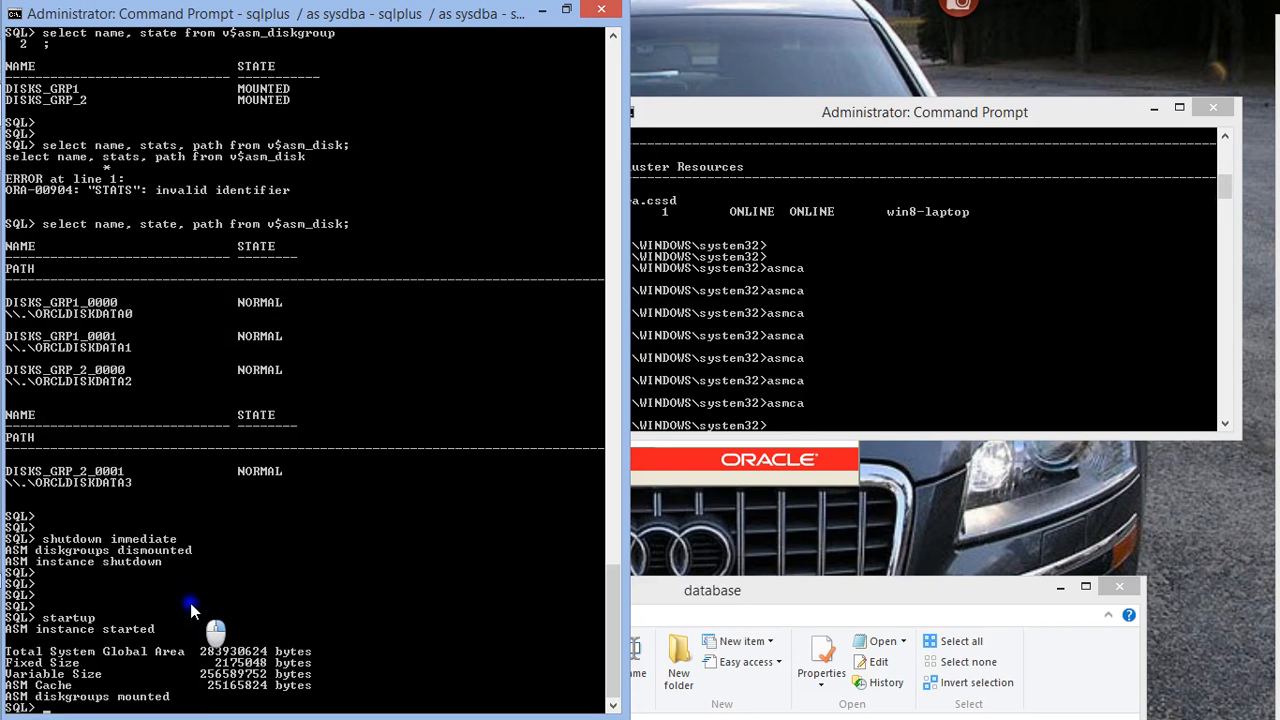
# Try to shut down the ASM instance with the command shutdown immediat
pyautogui.press('Return')
pyautogui.press('Return')
pyautogui.write('shutodn')
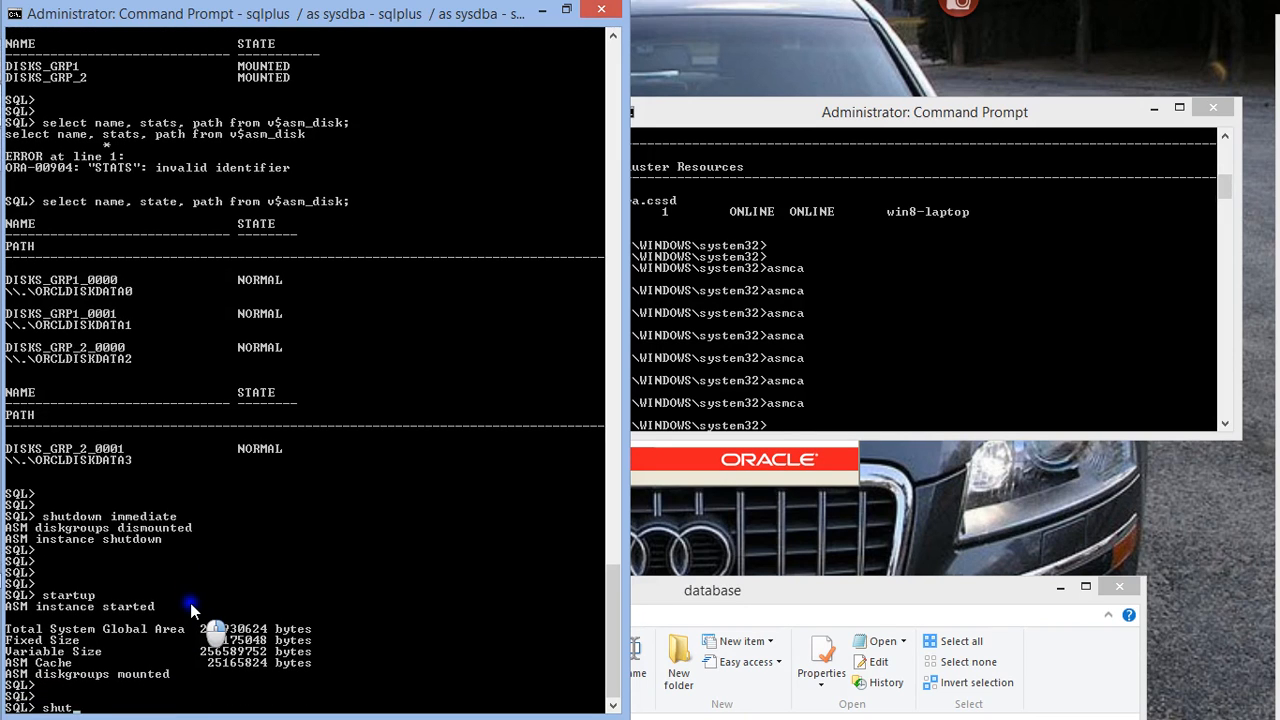
pyautogui.press('BackSpace')
pyautogui.press('BackSpace')
pyautogui.press('BackSpace')
pyautogui.write('down immediat')
pyautogui.press('Return')
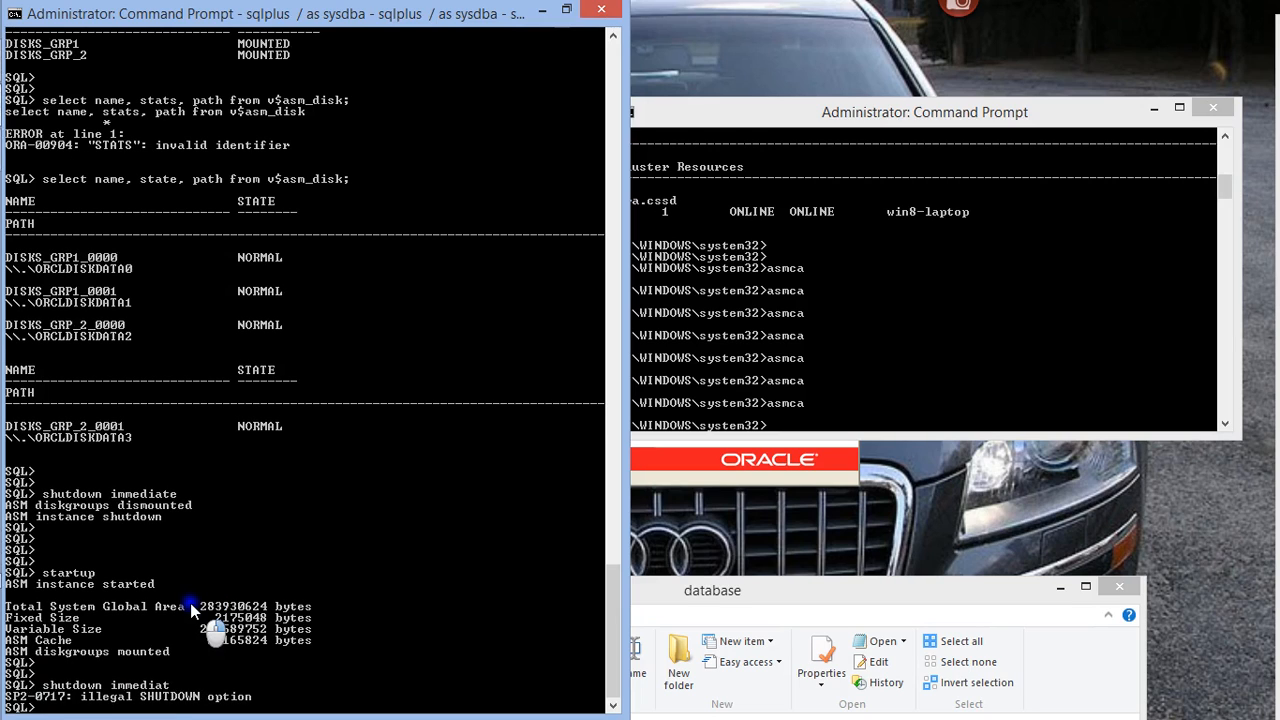
# Shut down the ASM instance with shutdown immediate in the SQL session
pyautogui.write('shutdown immediate')
pyautogui.press('Return')
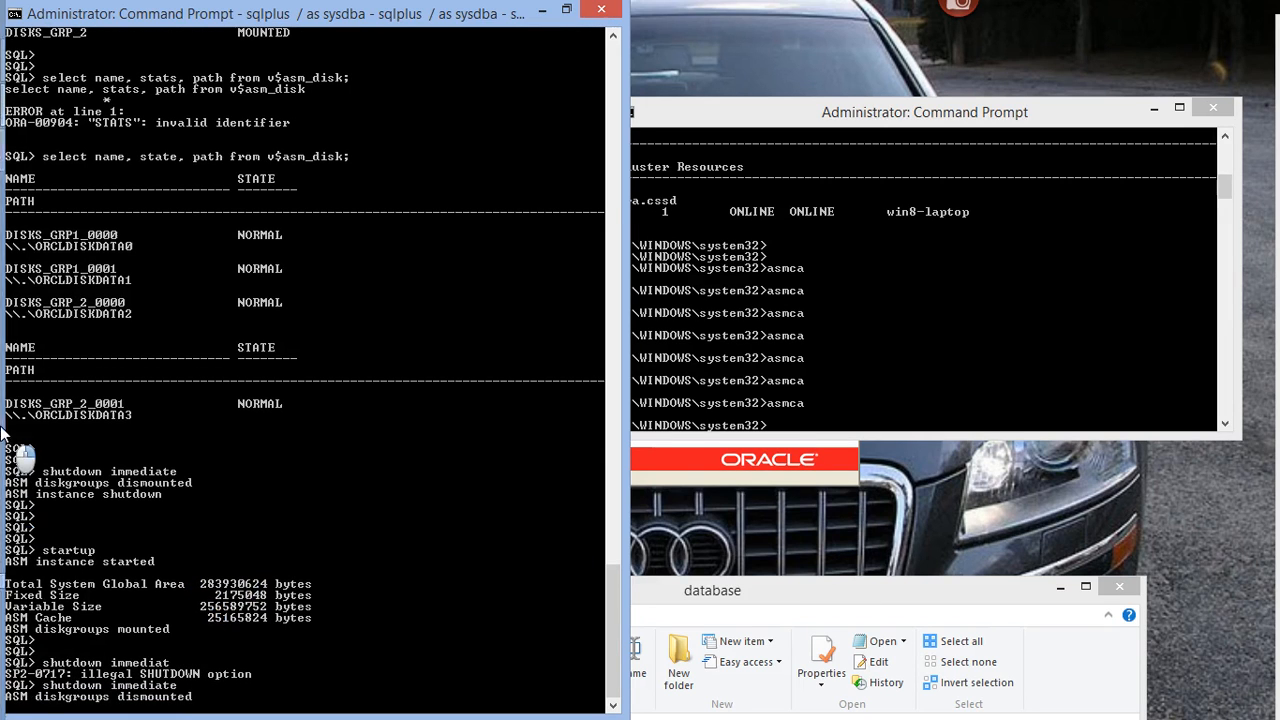
# Open the init+ASM file from the grid database folder in Notepad and minimise the folder window
pyautogui.moveTo(3, 470)
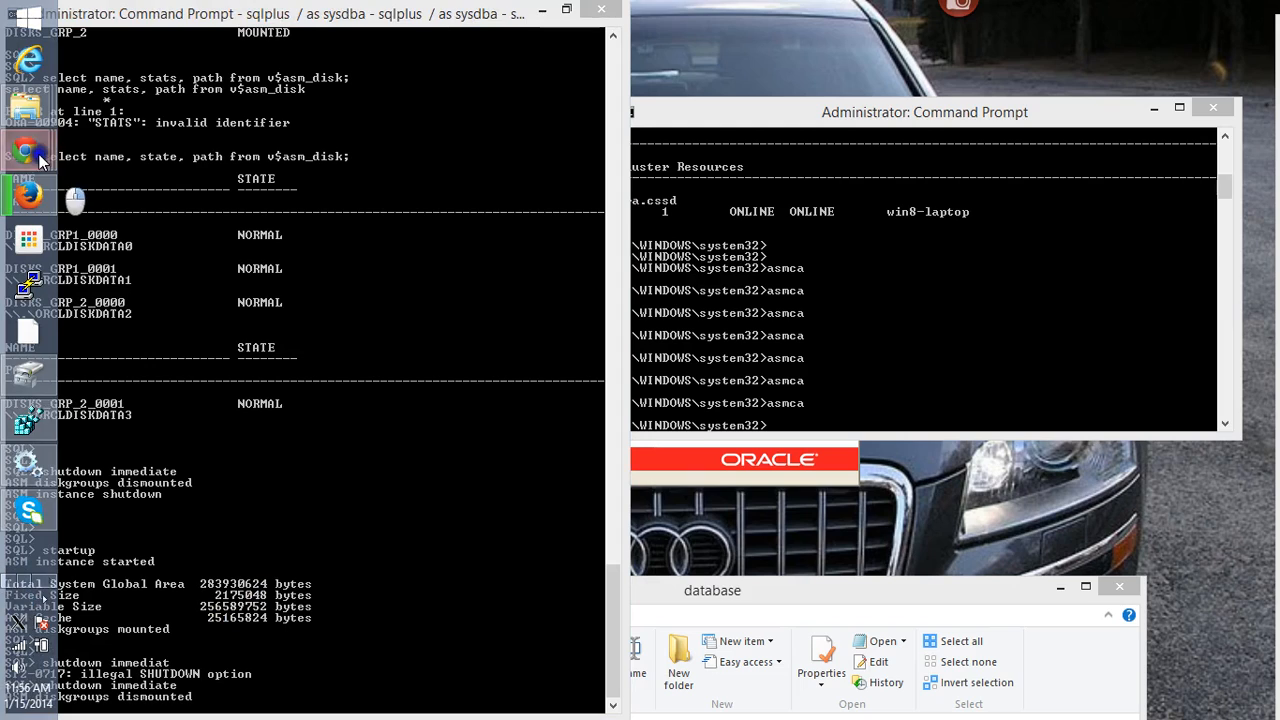
pyautogui.moveTo(34, 119)
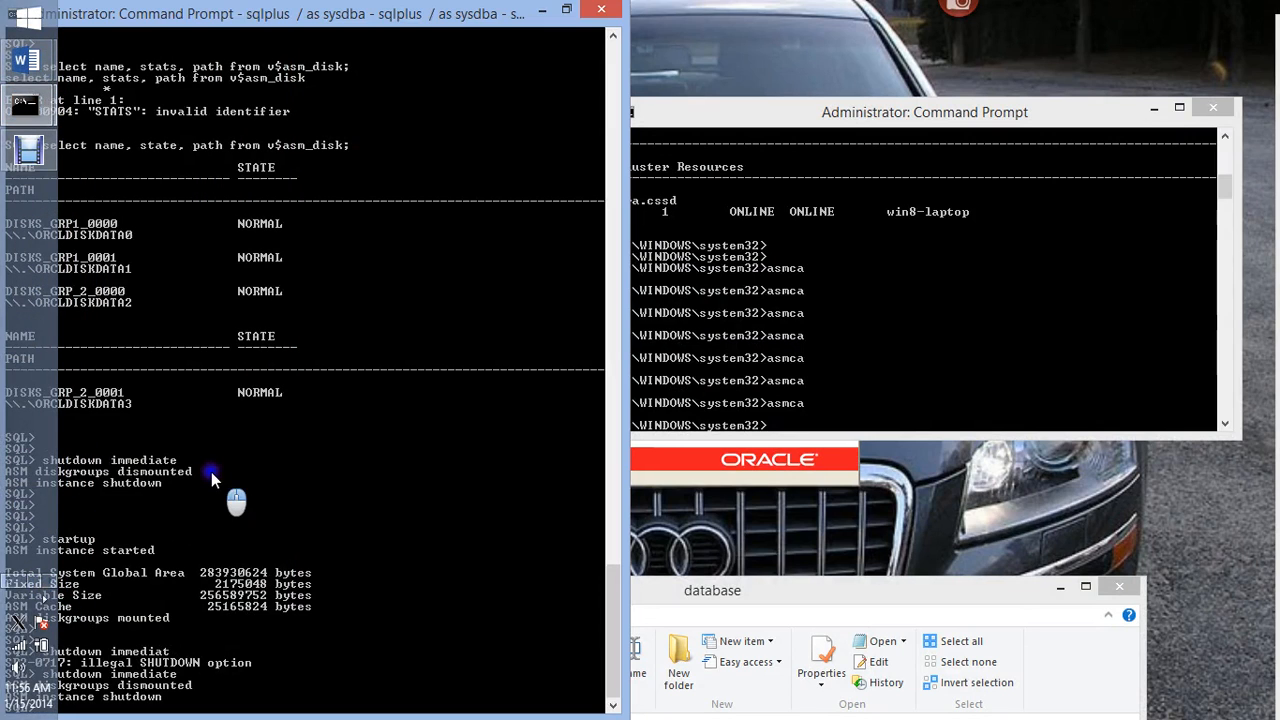
pyautogui.click(7, 578)
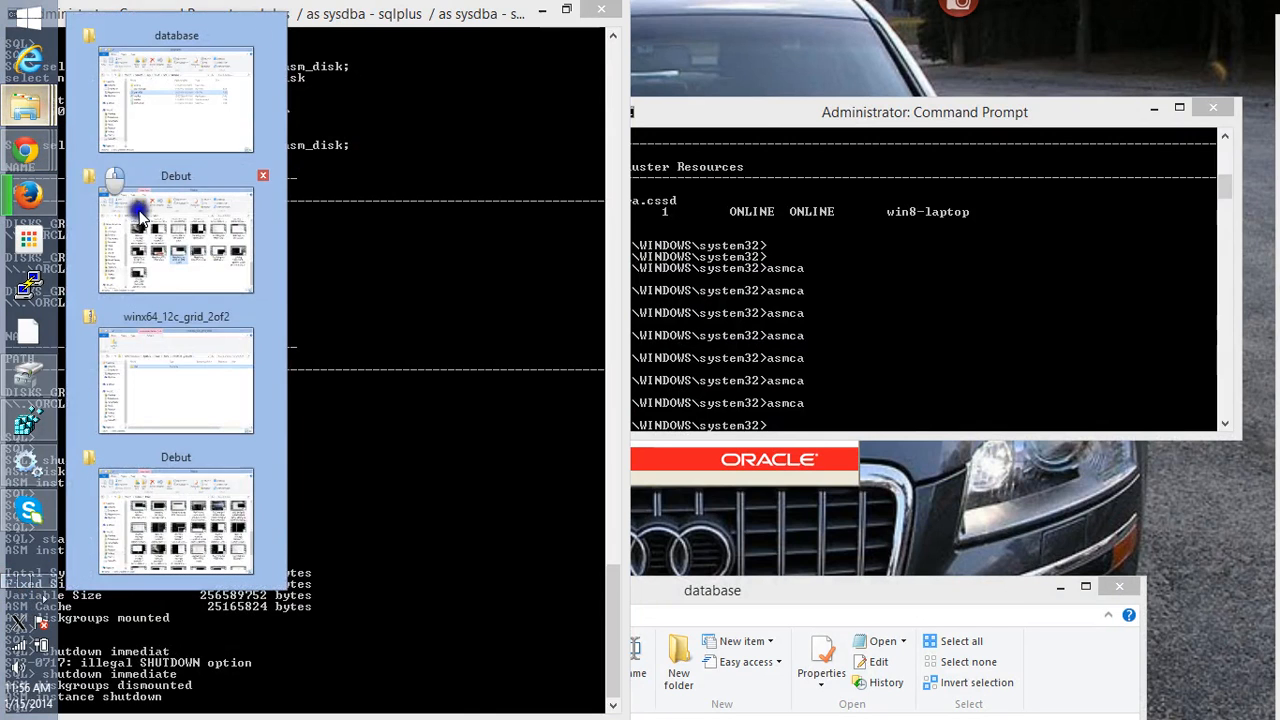
pyautogui.click(176, 108)
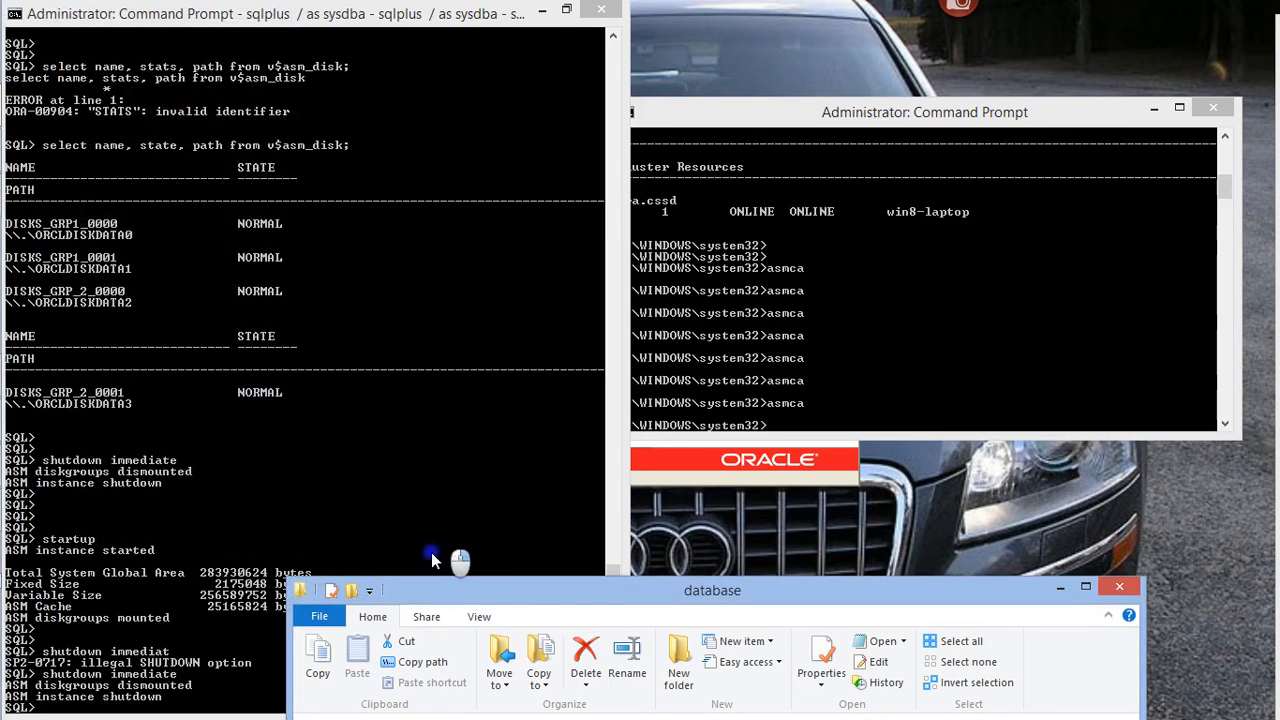
pyautogui.moveTo(580, 592); pyautogui.dragTo(526, 86)
pyautogui.click(492, 324)
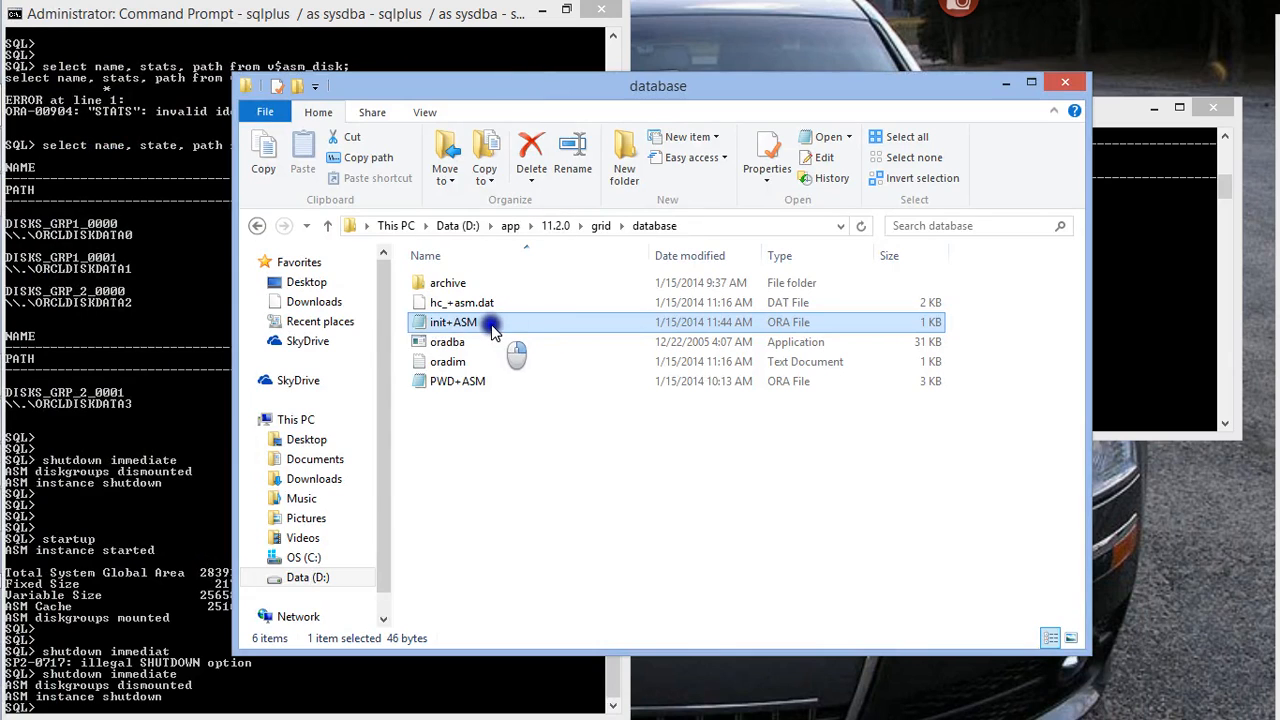
pyautogui.doubleClick(492, 326)
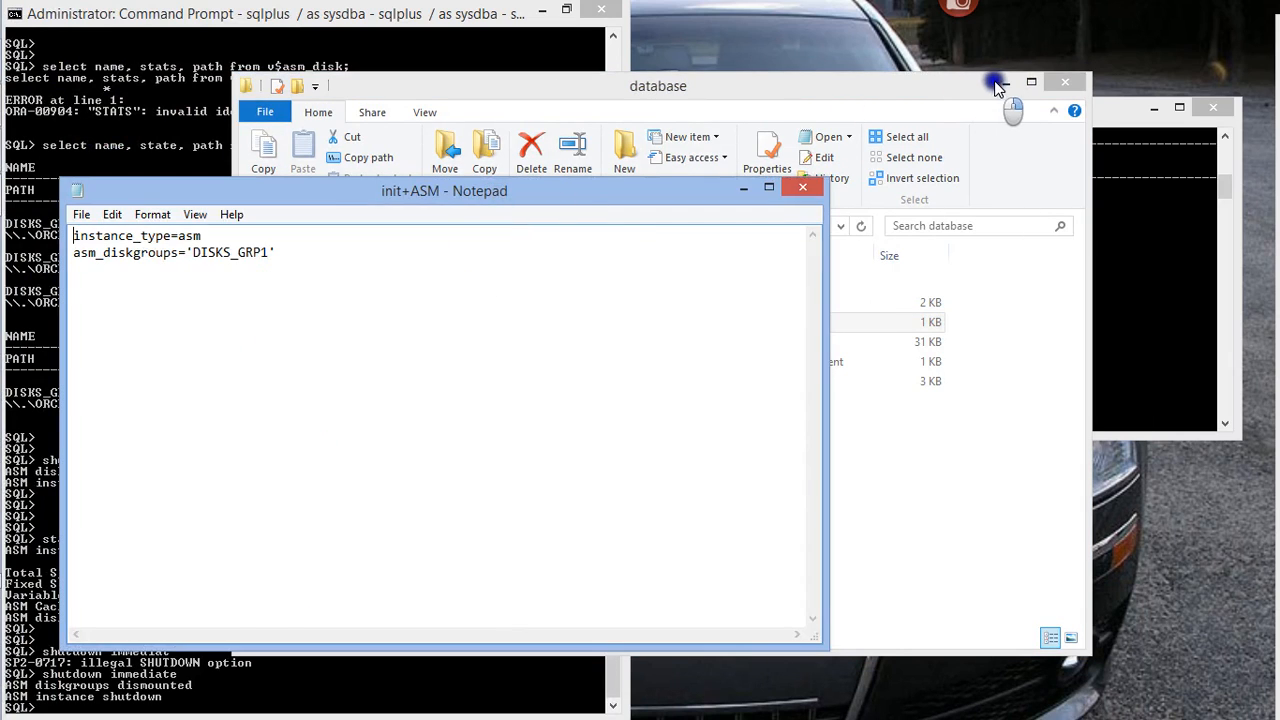
pyautogui.click(1003, 82)
pyautogui.click(320, 251)
pyautogui.moveTo(300, 192); pyautogui.dragTo(690, 214)
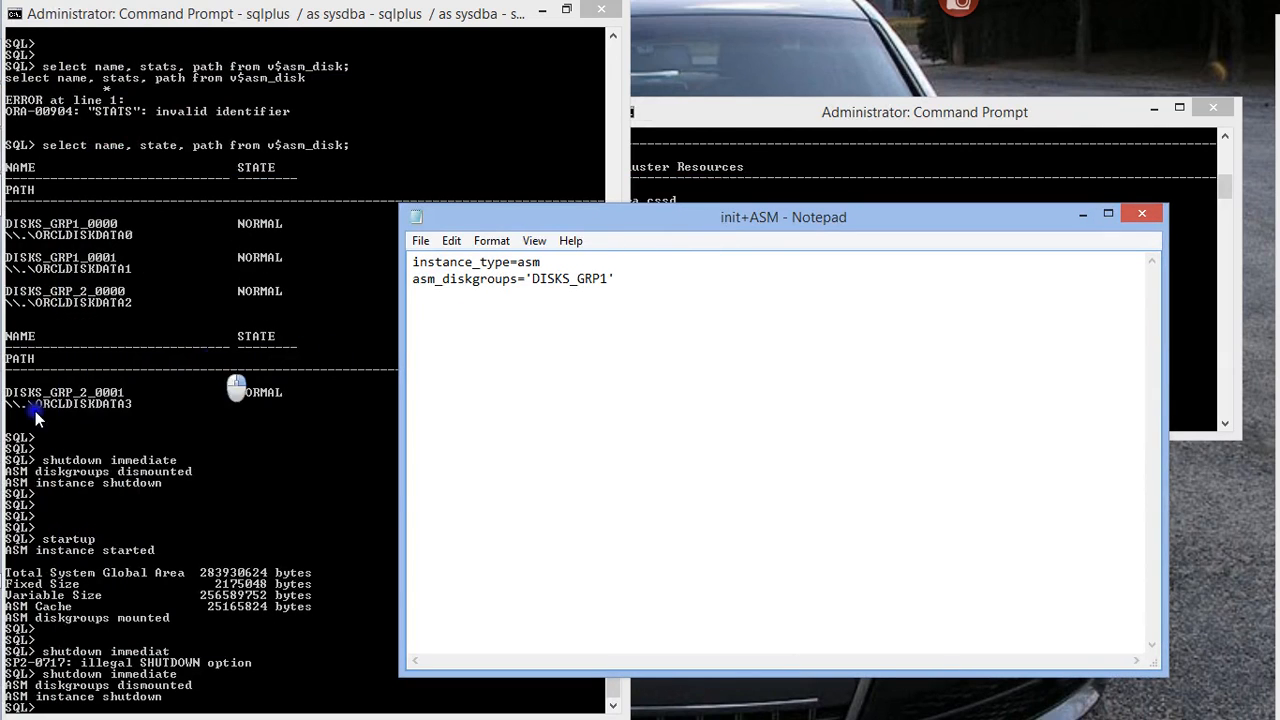
pyautogui.moveTo(1, 430)
pyautogui.click(14, 577)
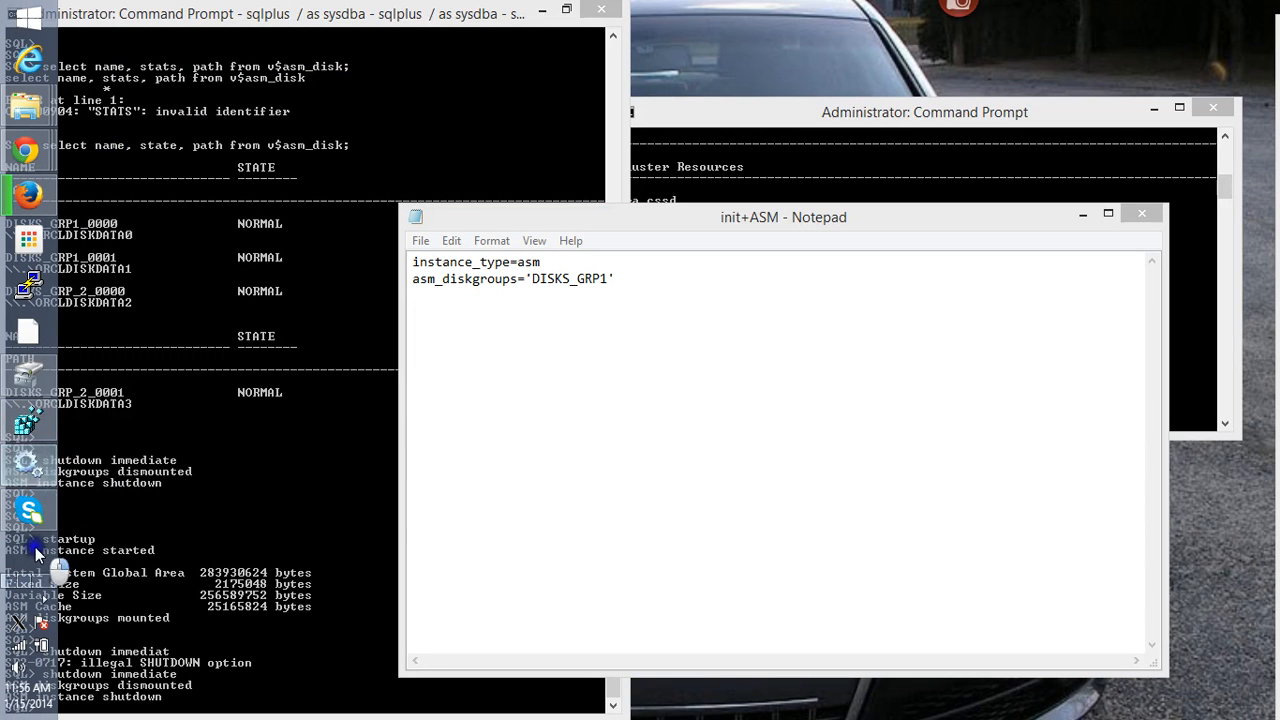
pyautogui.click(43, 582)
pyautogui.click(34, 163)
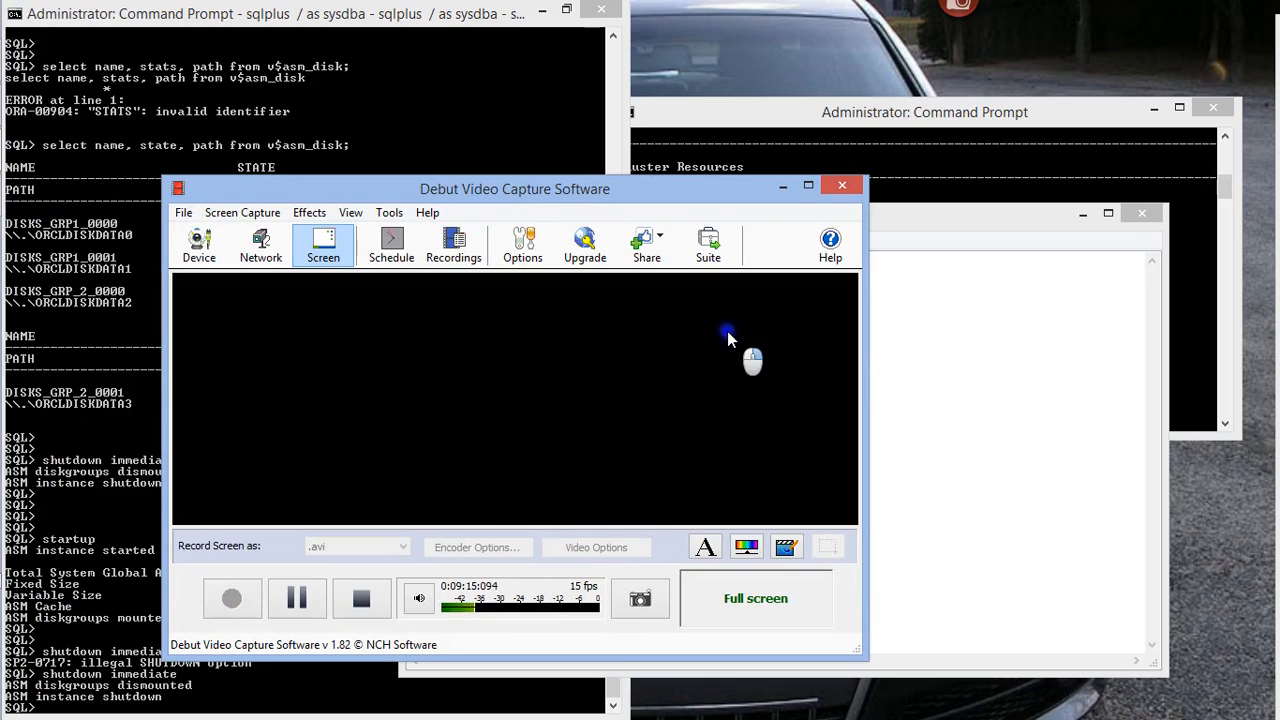
pyautogui.click(783, 185)
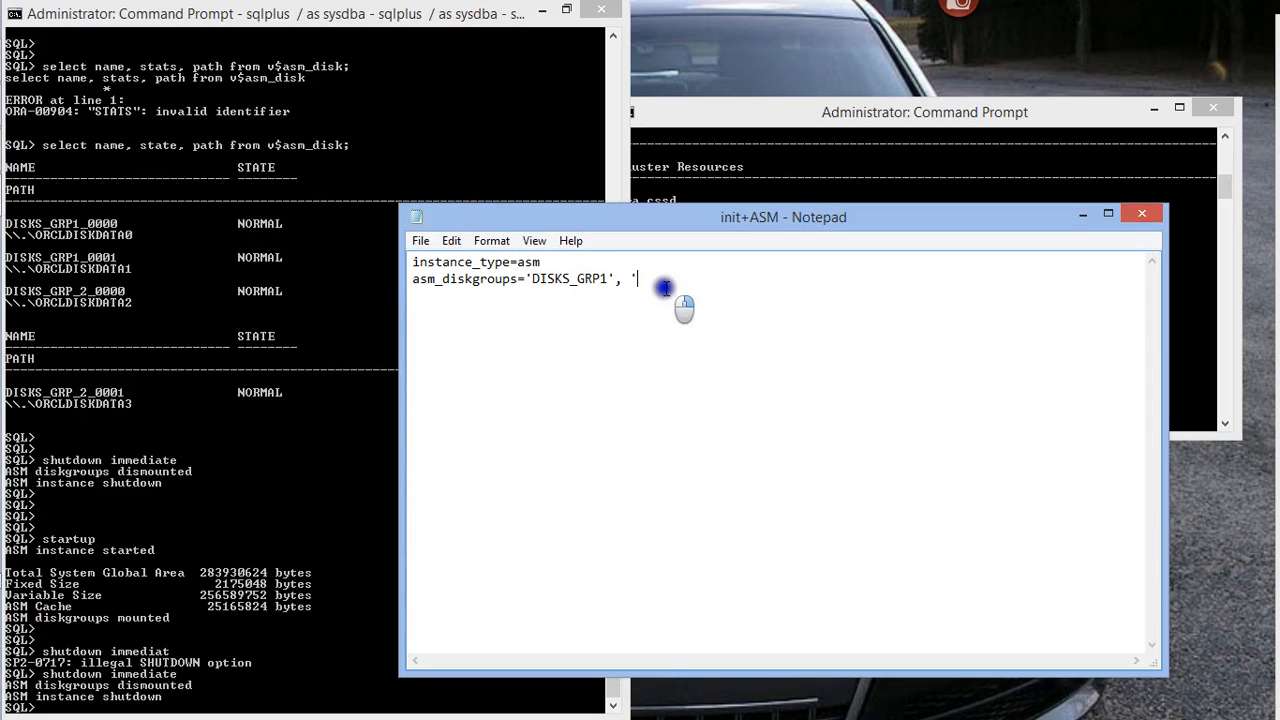
# Append a comma and an opening single quote directly after 'DISKS_GRP1' on the asm_diskgroups line
pyautogui.moveTo(682, 217); pyautogui.dragTo(780, 240)
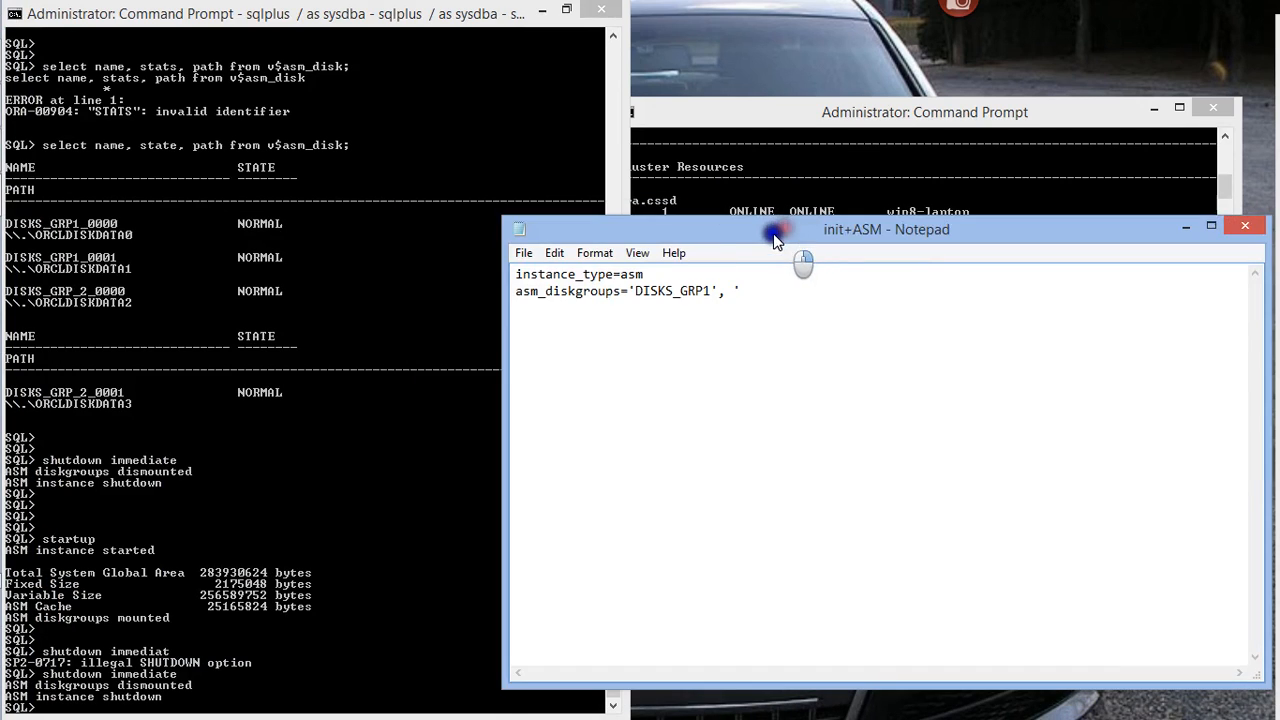
pyautogui.press('BackSpace')
pyautogui.click(733, 291)
pyautogui.write("'")
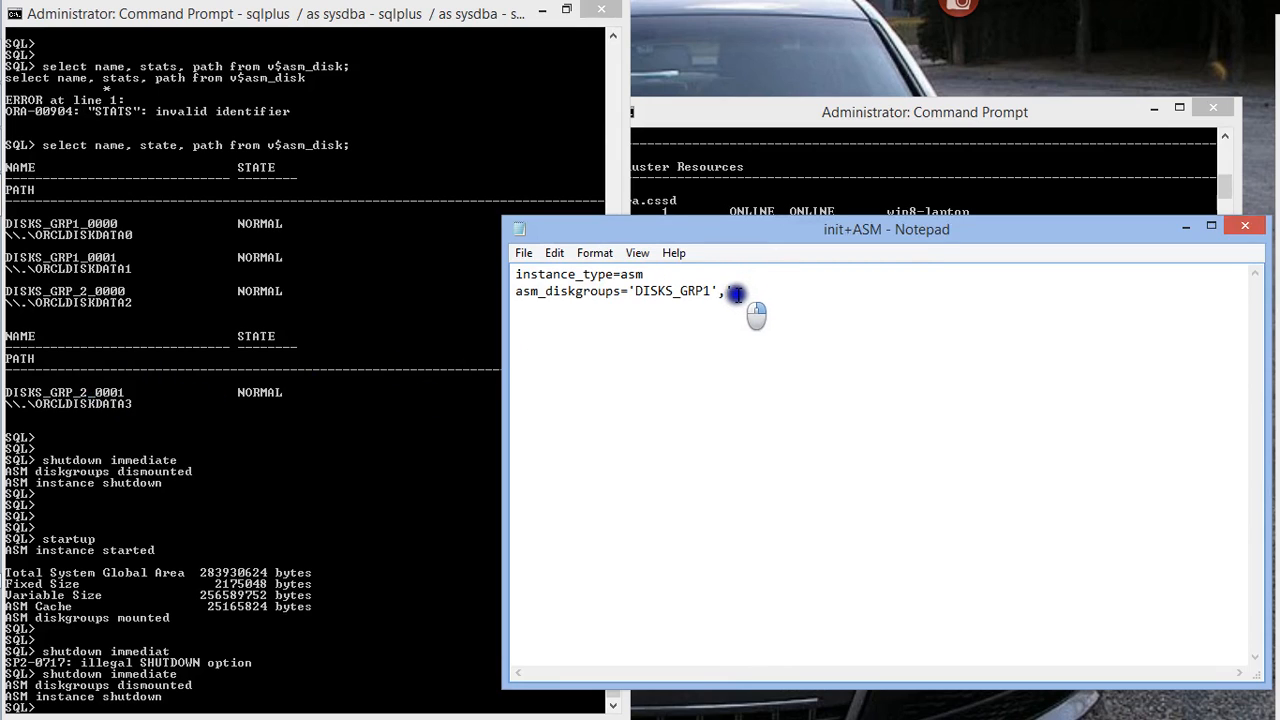
# Cut the whole asm_diskgroups line out of init+ASM, then save and close the file
pyautogui.moveTo(736, 293); pyautogui.dragTo(506, 300)
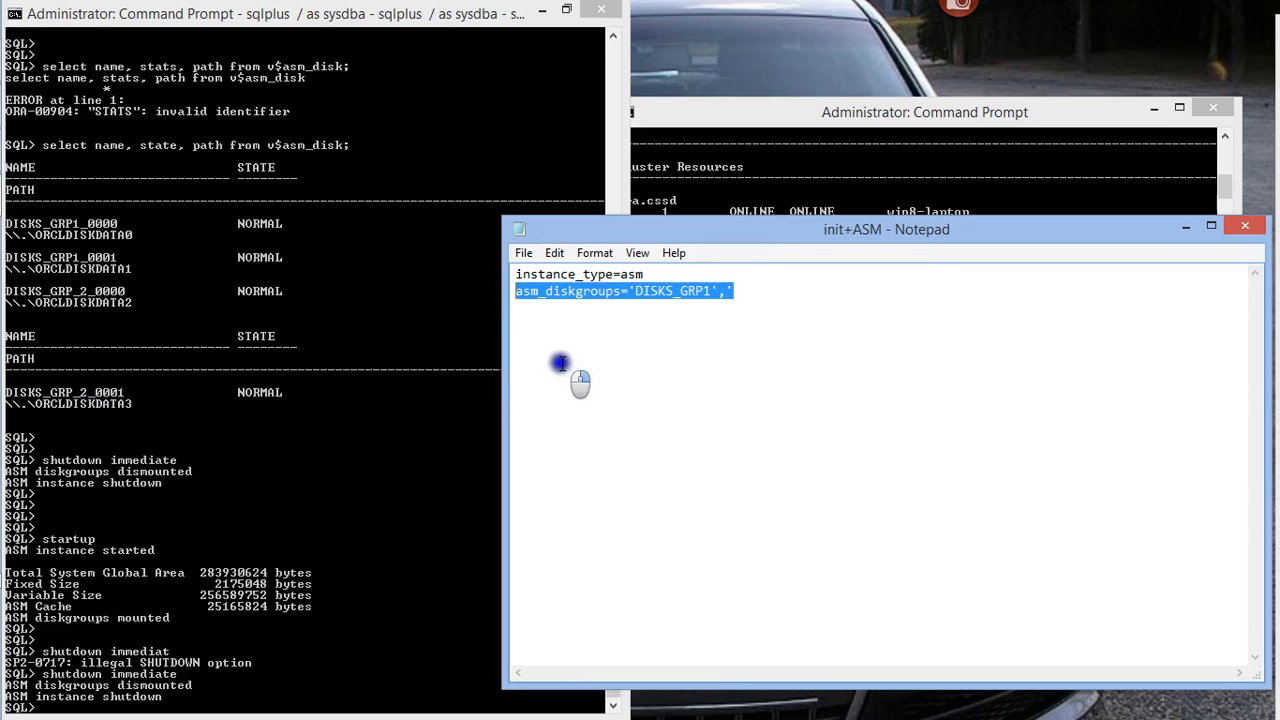
pyautogui.press('Delete')
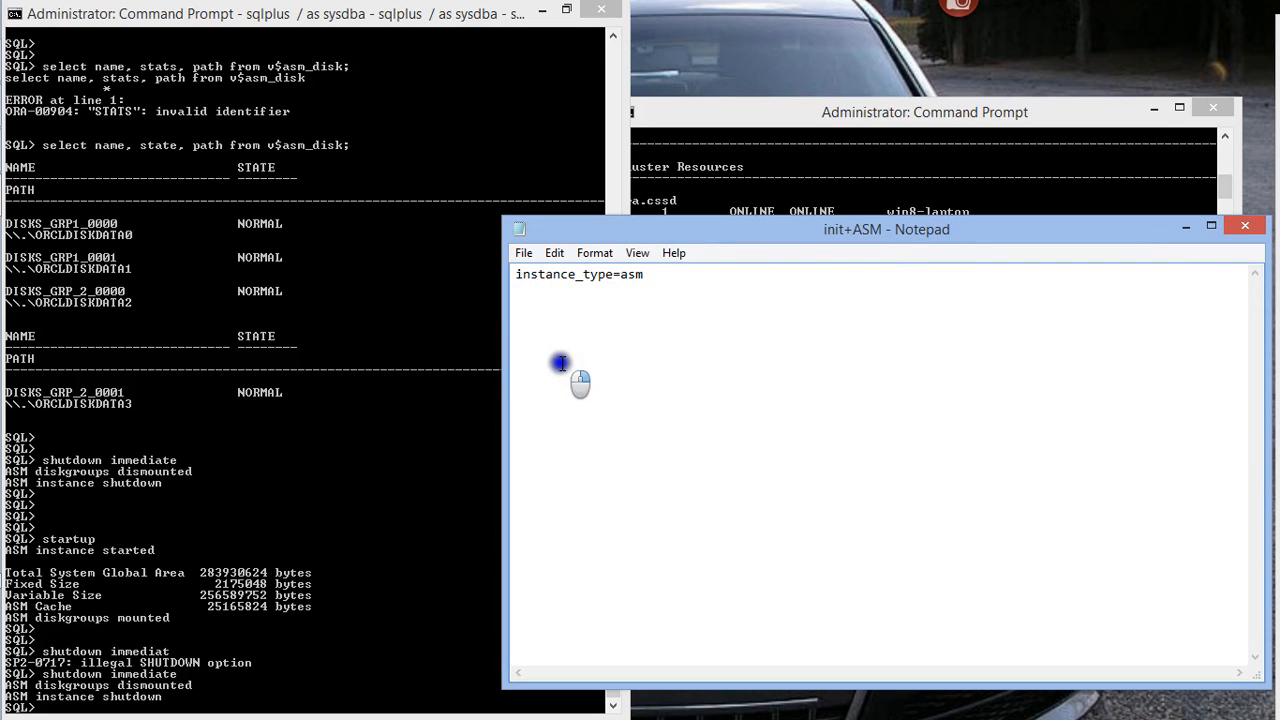
pyautogui.click(1245, 226)
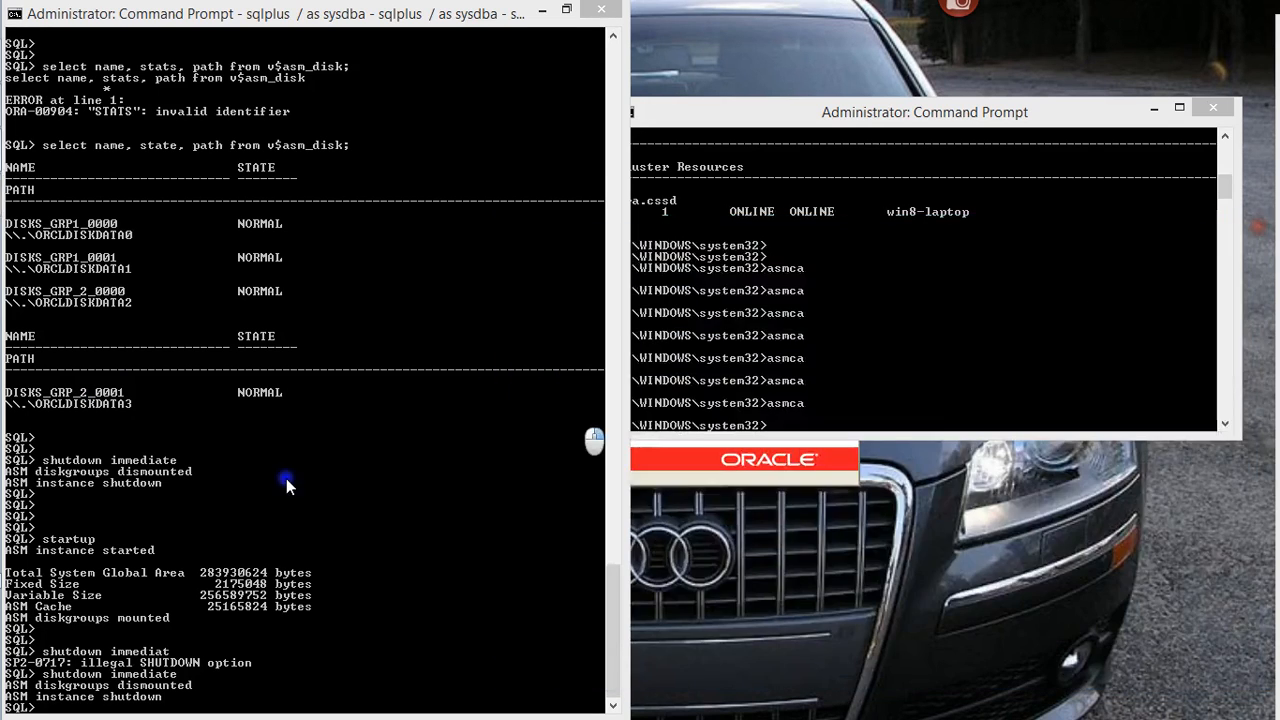
# Start the ASM instance with startup, using the parameter file without the asm_diskgroups line
pyautogui.press('Return')
pyautogui.press('Return')
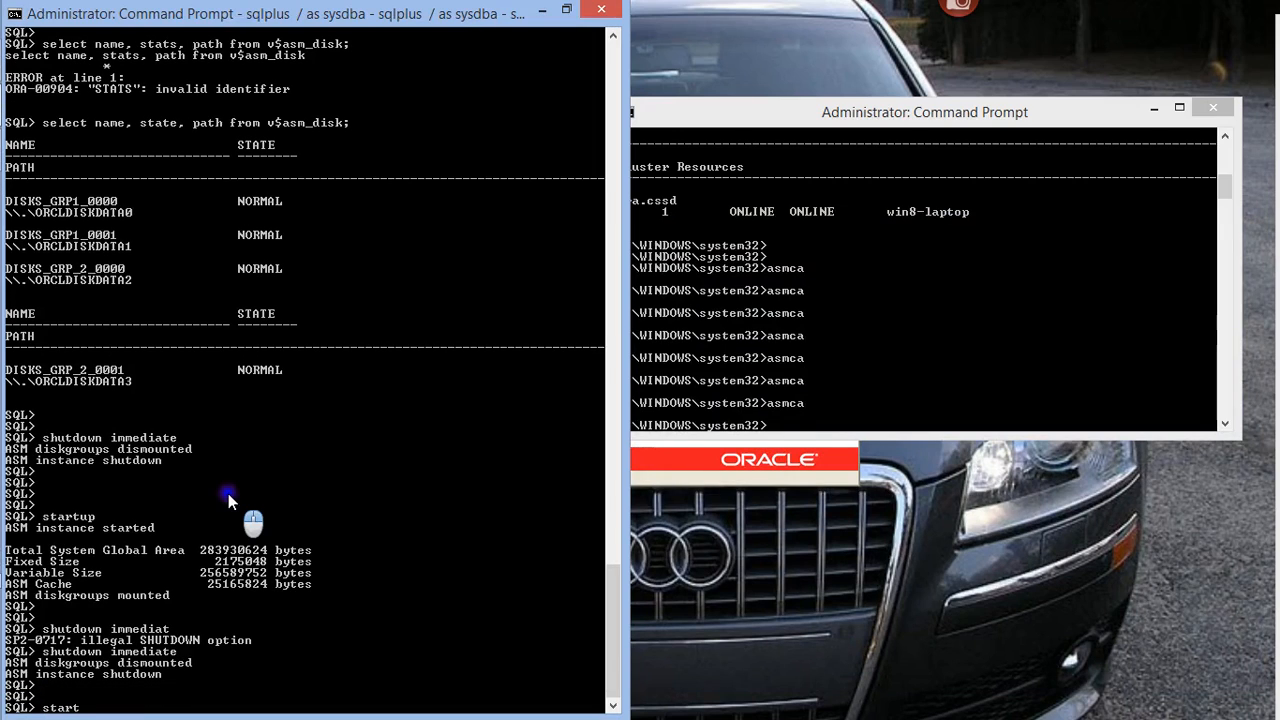
pyautogui.write('startup')
pyautogui.press('Return')
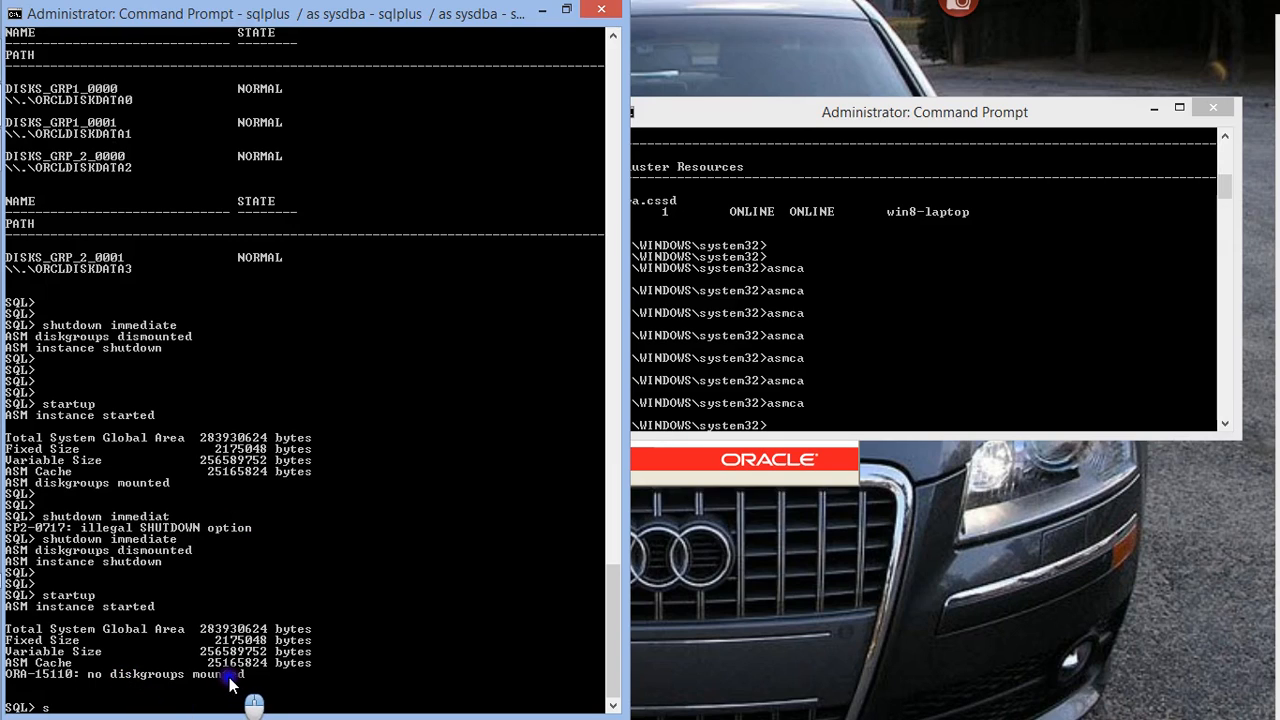
# Shut the ASM instance down again with shutdown immediate
pyautogui.write('tdown immediate')
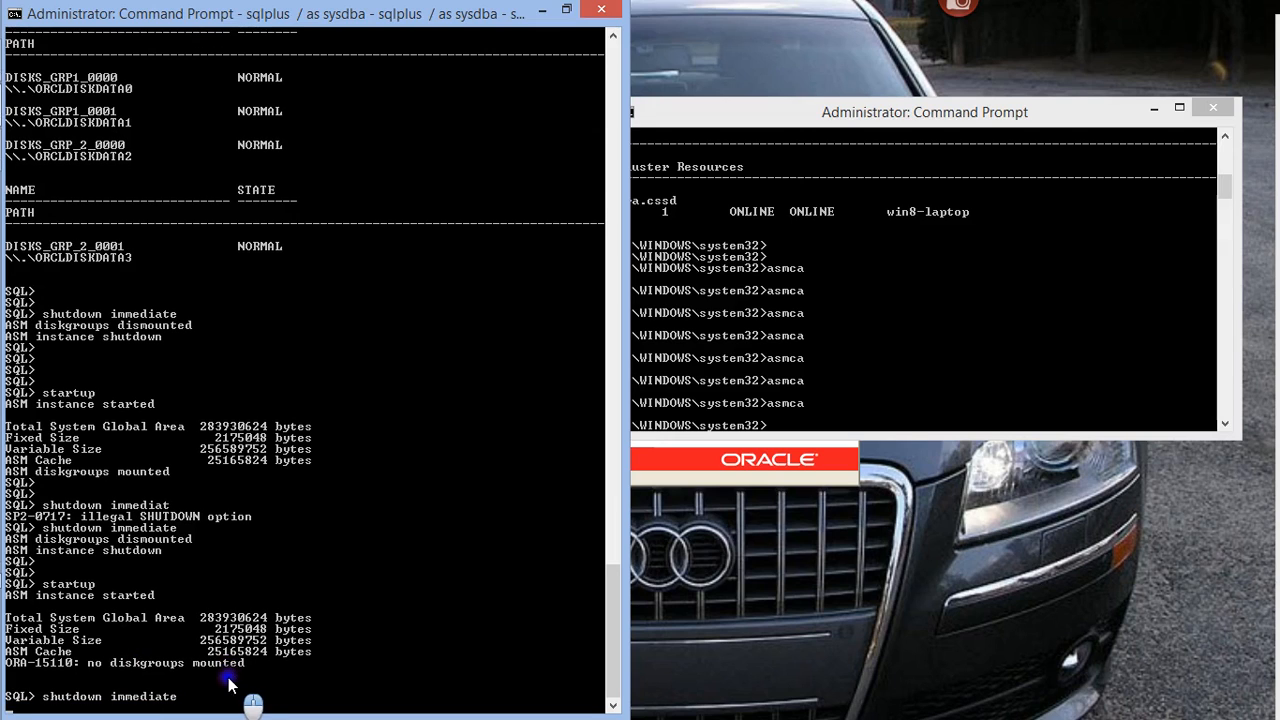
pyautogui.press('Return')
# Reopen init+ASM from the database folder and paste the cut asm_diskgroups line back below instance_type=asm
pyautogui.moveTo(8, 290)
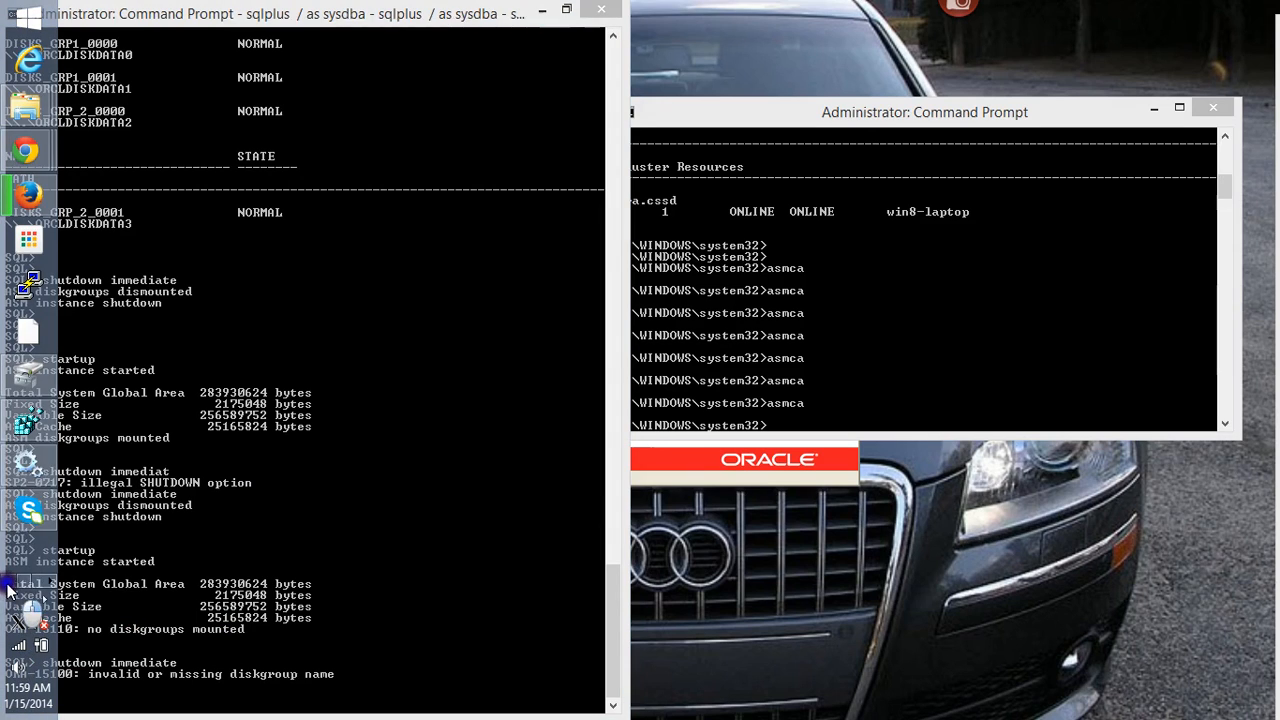
pyautogui.moveTo(25, 105)
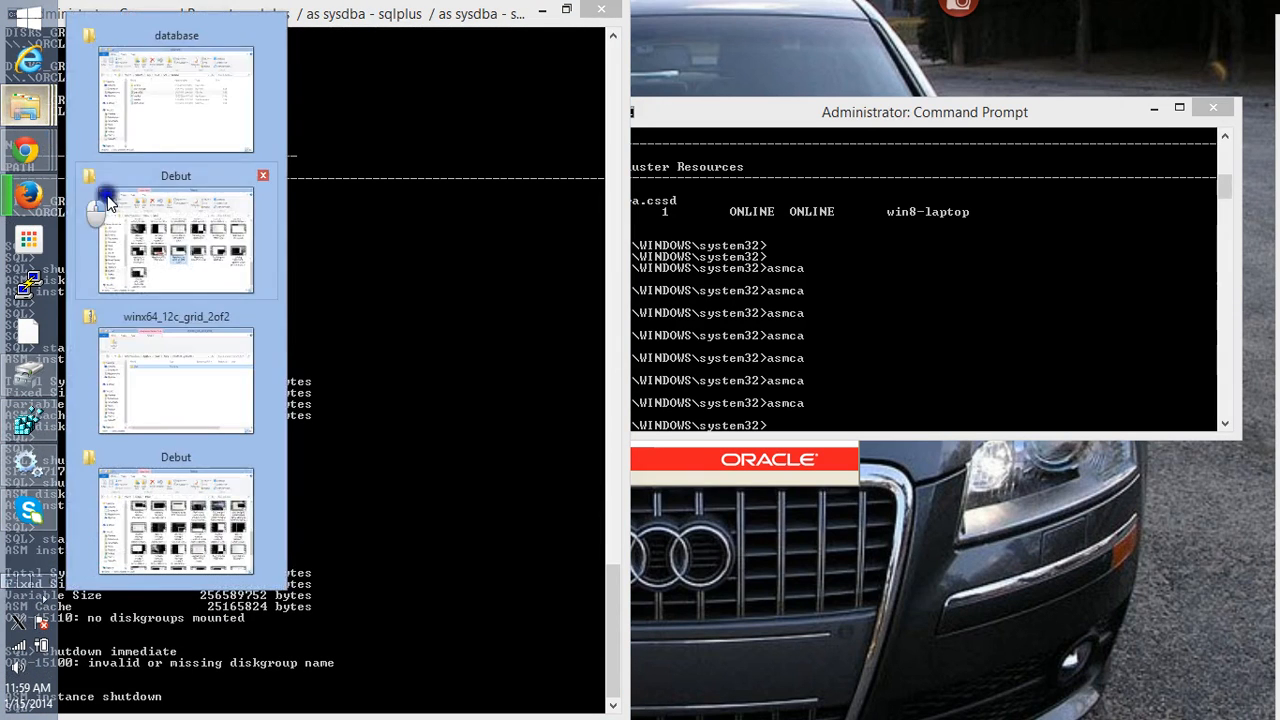
pyautogui.click(214, 143)
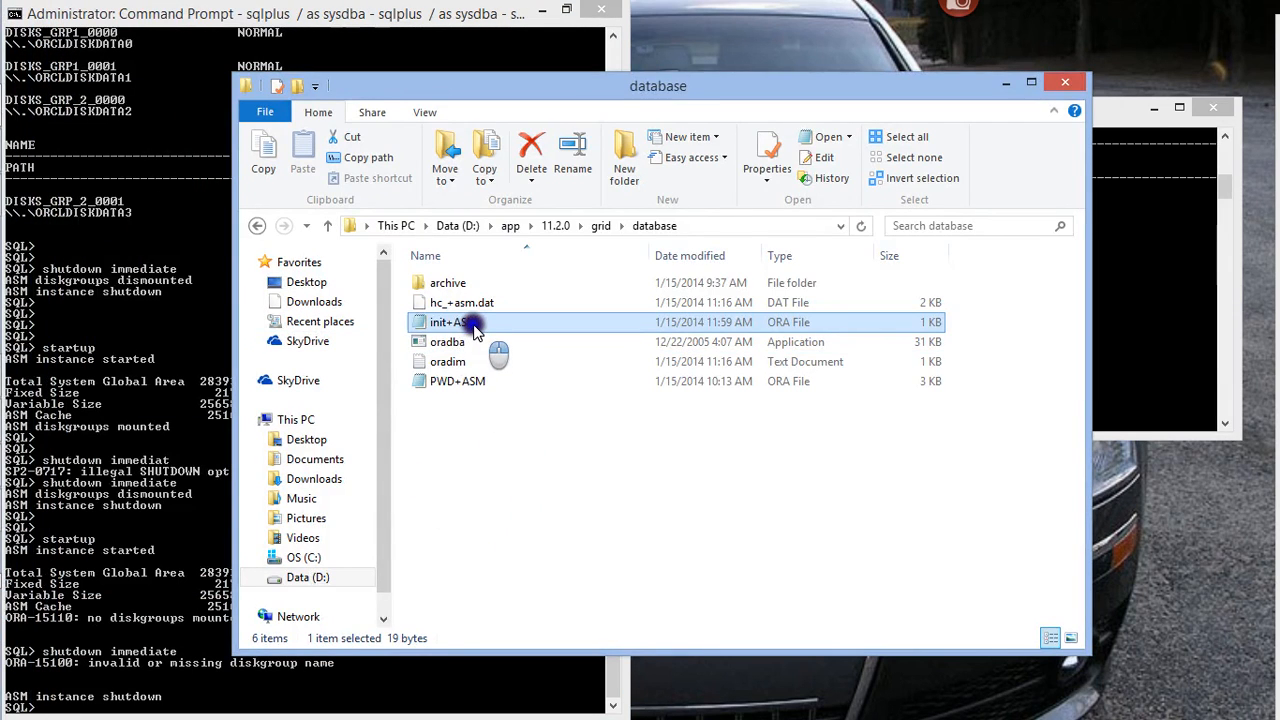
pyautogui.doubleClick(455, 322)
pyautogui.click(550, 322)
pyautogui.write("asm_diskgroups='DISKS_GRP1','")
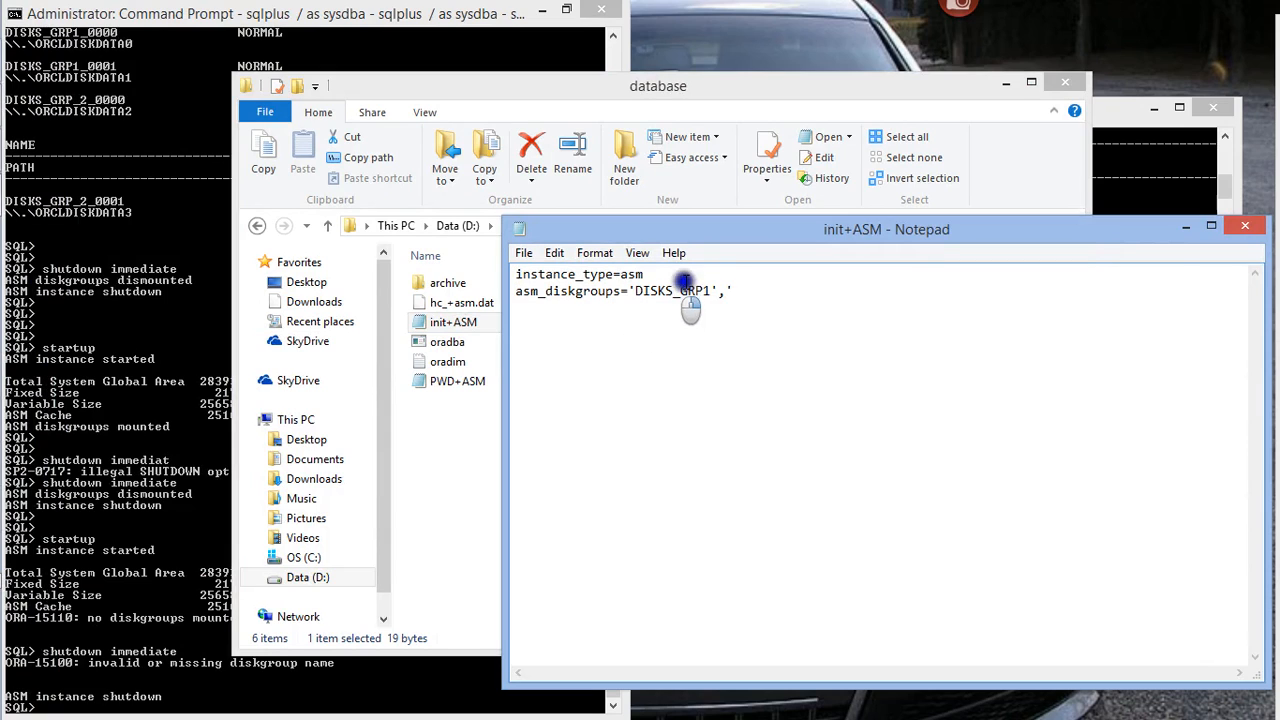
# Complete the asm_diskgroups value with the second disk group 'DISKS_GRP_2'
pyautogui.click(120, 287)
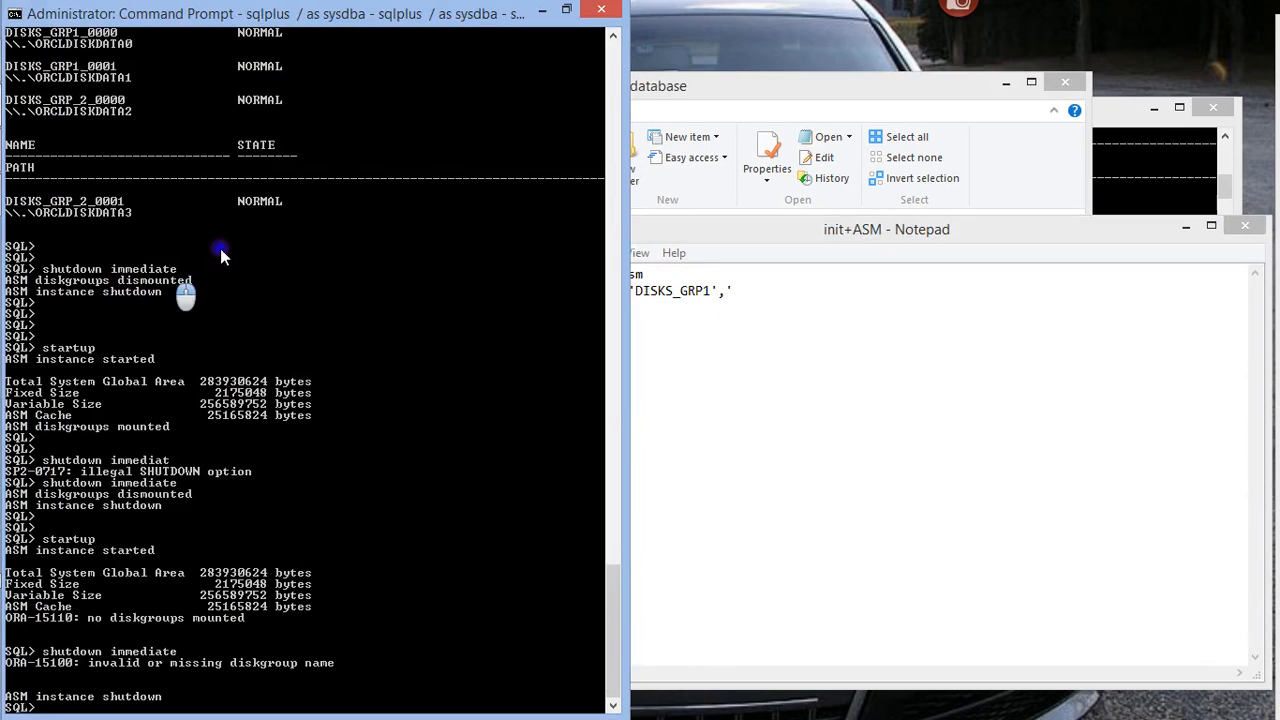
pyautogui.click(740, 287)
pyautogui.write('DISKS')
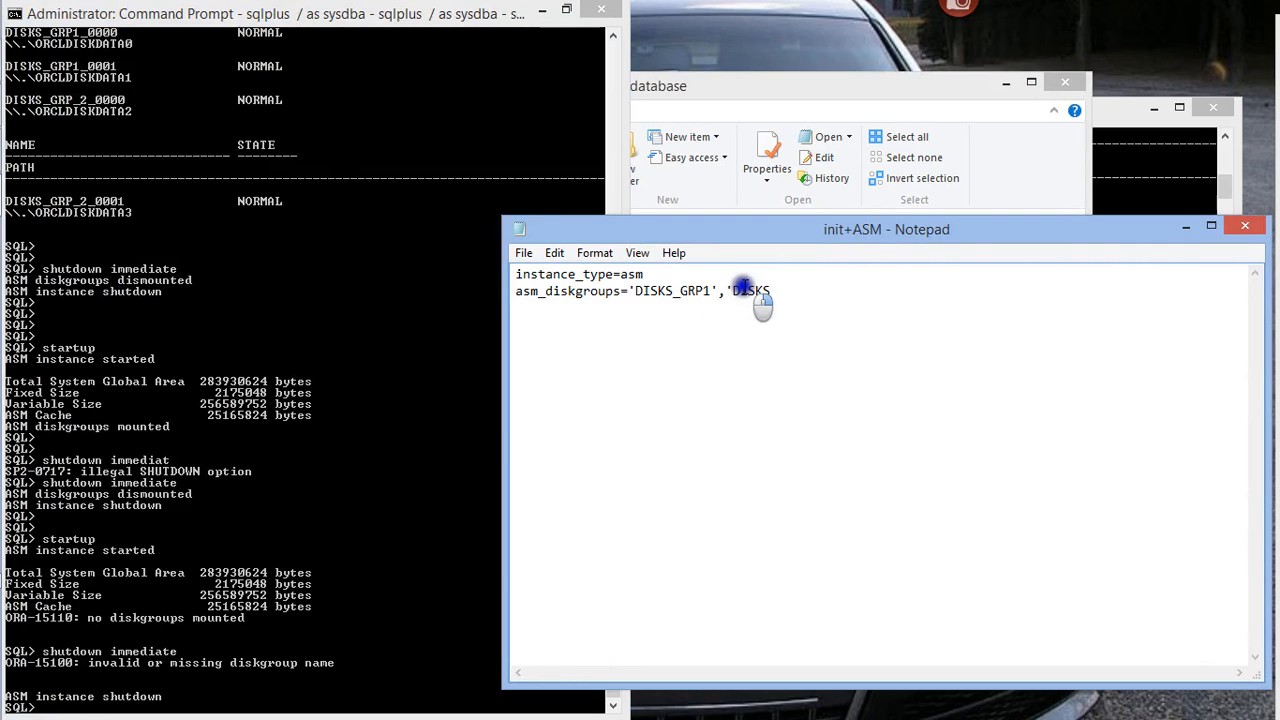
pyautogui.write('_')
pyautogui.write('GRP')
pyautogui.write('_2')
# Add the parameter line _asm_allow_only_raw_disks=false below asm_diskgroups
pyautogui.write('asm')
pyautogui.press('BackSpace')
pyautogui.press('BackSpace')
pyautogui.press('BackSpace')
pyautogui.write('asm')
pyautogui.press('BackSpace')
pyautogui.press('BackSpace')
pyautogui.press('BackSpace')
pyautogui.write('_asm_alow')
pyautogui.press('BackSpace')
pyautogui.press('BackSpace')
pyautogui.press('BackSpace')
pyautogui.write('llow_only')
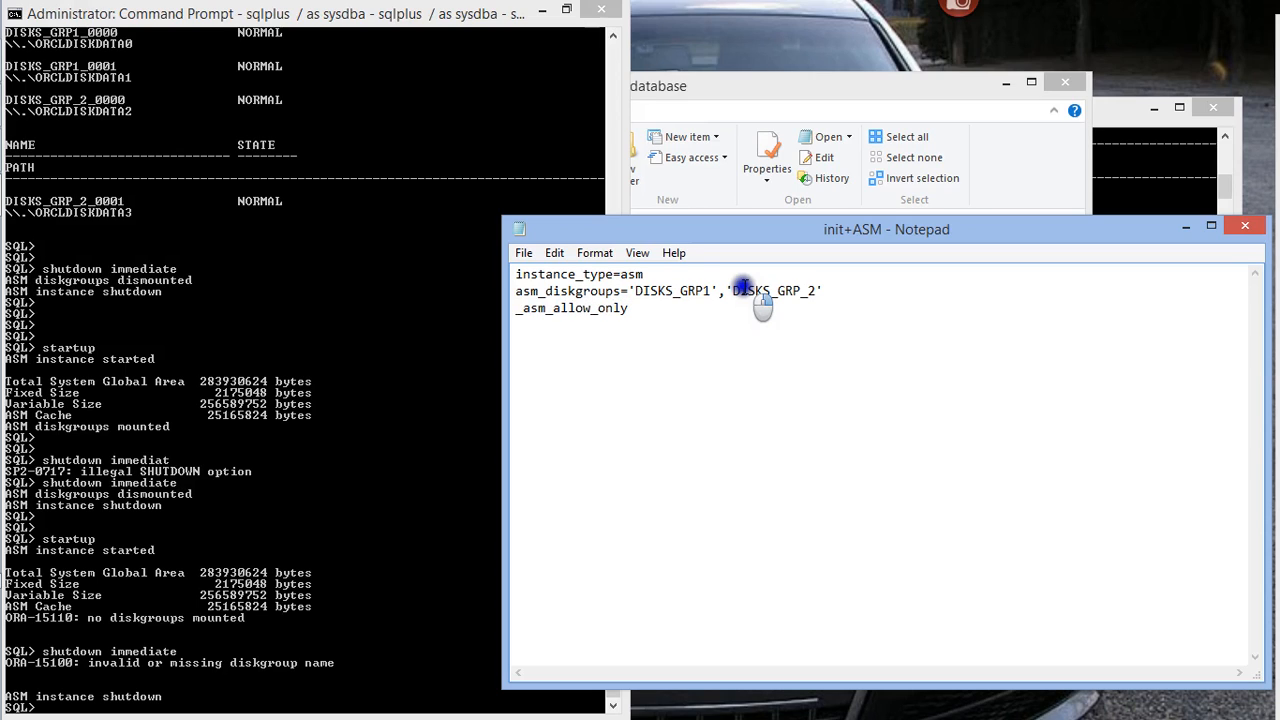
pyautogui.write('_raw_disks=false')
pyautogui.press('Return')
# Begin a parameter line asm_disktring= below _asm_allow_only_raw_disks=false
pyautogui.write('asm_d')
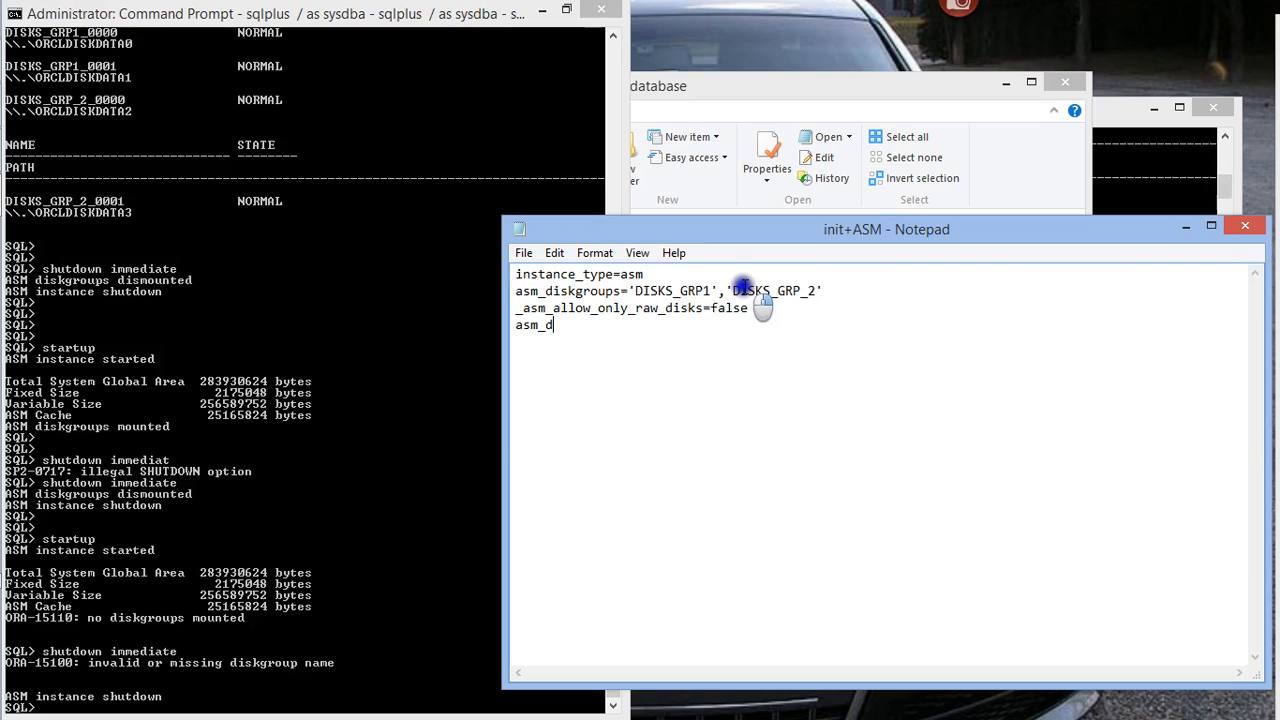
pyautogui.write('isktgin')
pyautogui.press('BackSpace')
pyautogui.press('BackSpace')
pyautogui.press('BackSpace')
pyautogui.write('rion')
pyautogui.press('BackSpace')
pyautogui.press('BackSpace')
pyautogui.write('ng=')
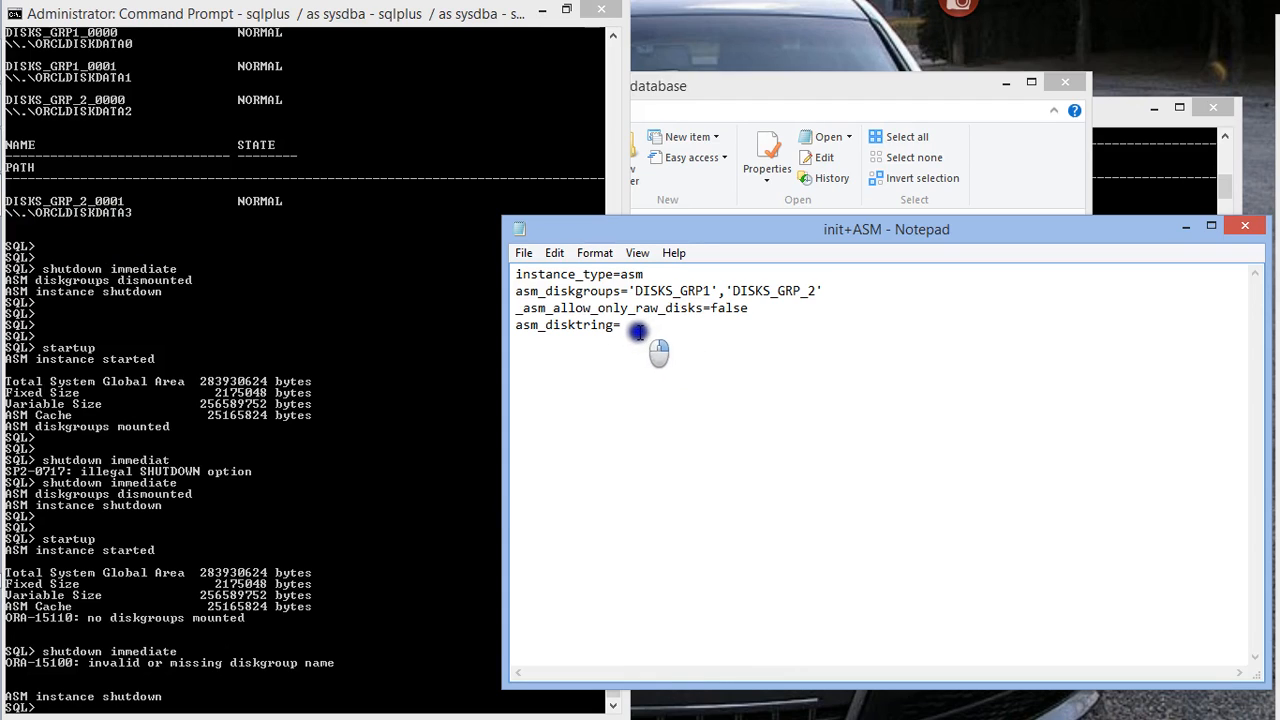
# Delete the unfinished asm_disktring line from the end of the init+ASM file
pyautogui.moveTo(622, 328); pyautogui.dragTo(512, 329)
pyautogui.press('BackSpace')
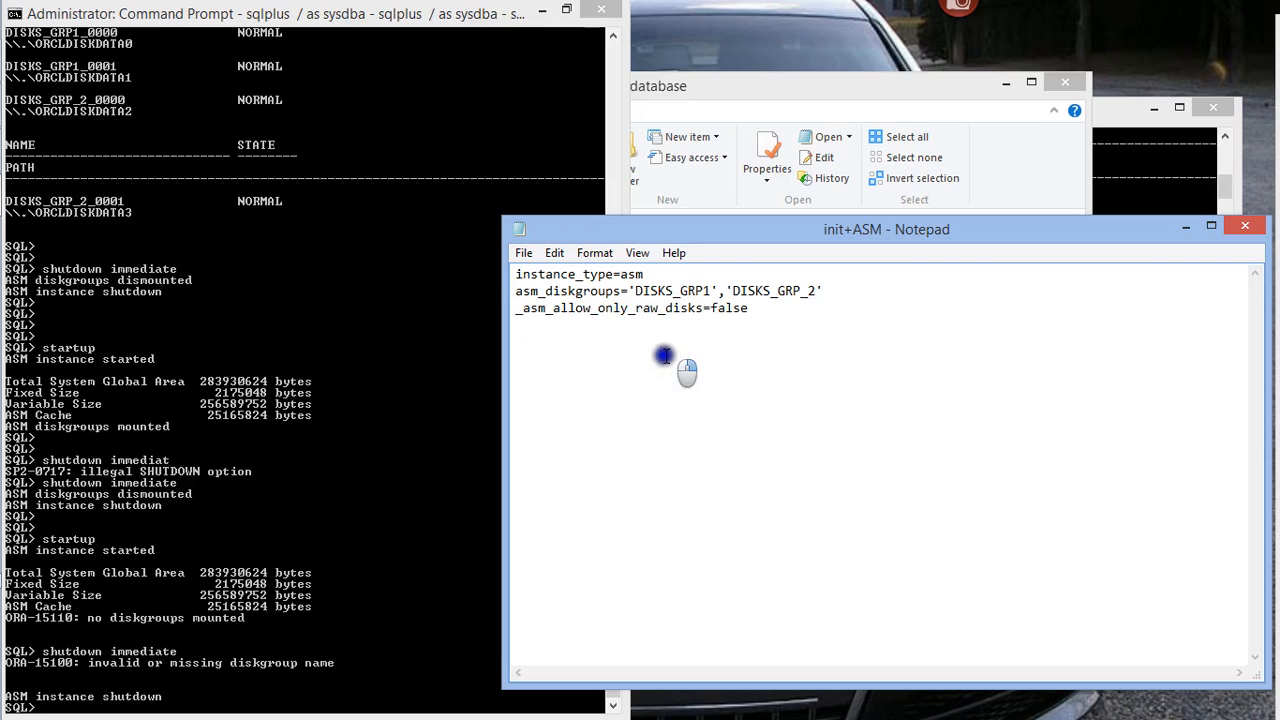
pyautogui.write('as')
pyautogui.hotkey('ctrl', 'z')
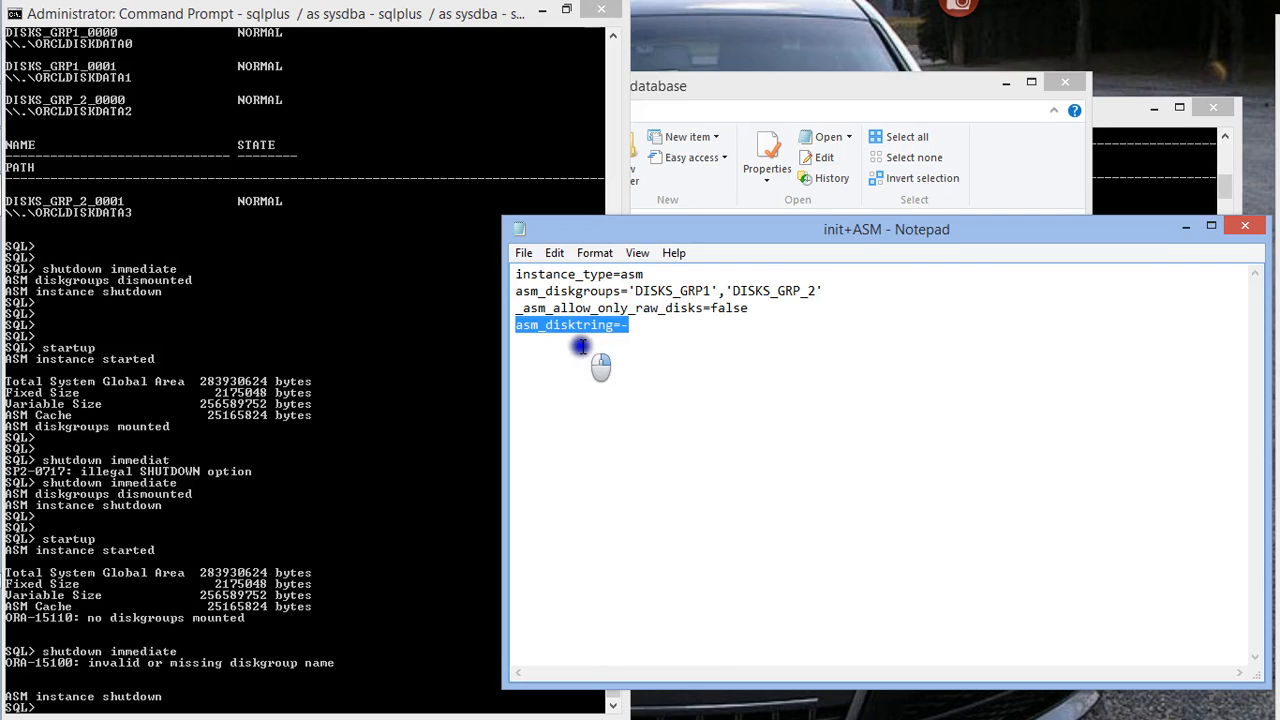
pyautogui.press('Delete')
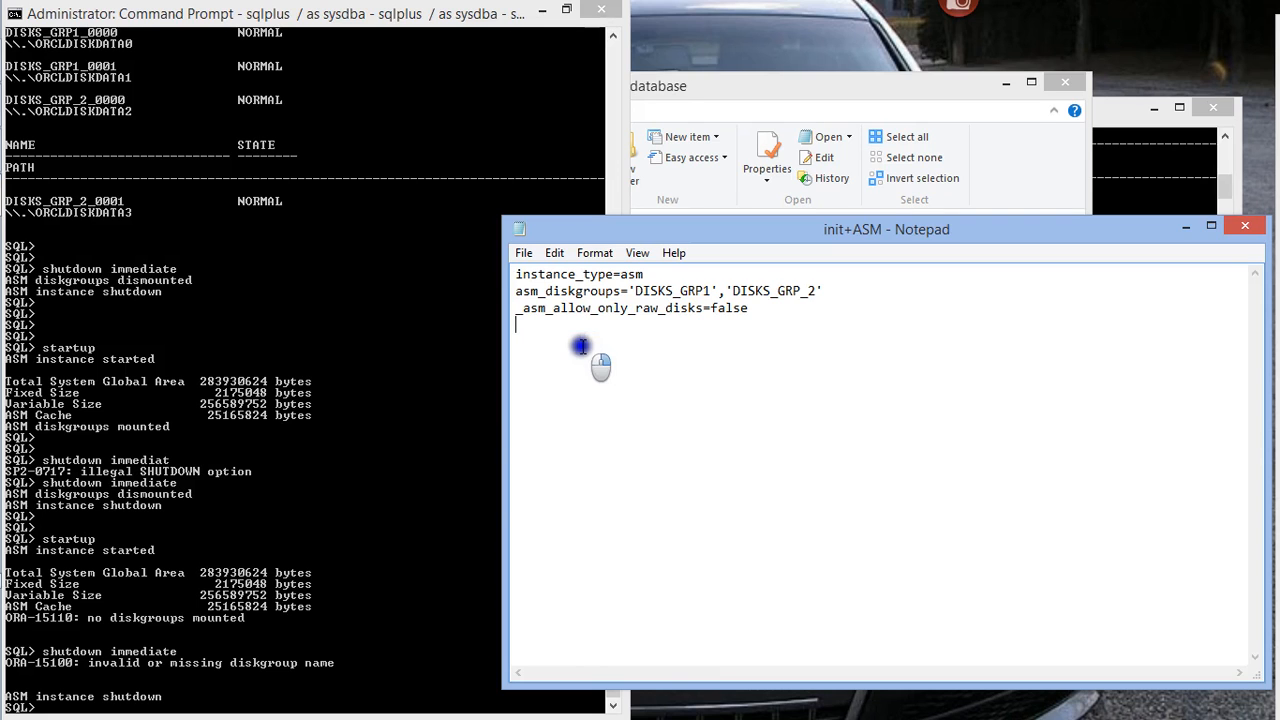
# Close the init+ASM parameter file and return to the SQL*Plus session
pyautogui.rightClick(581, 346)
pyautogui.click(1147, 212)
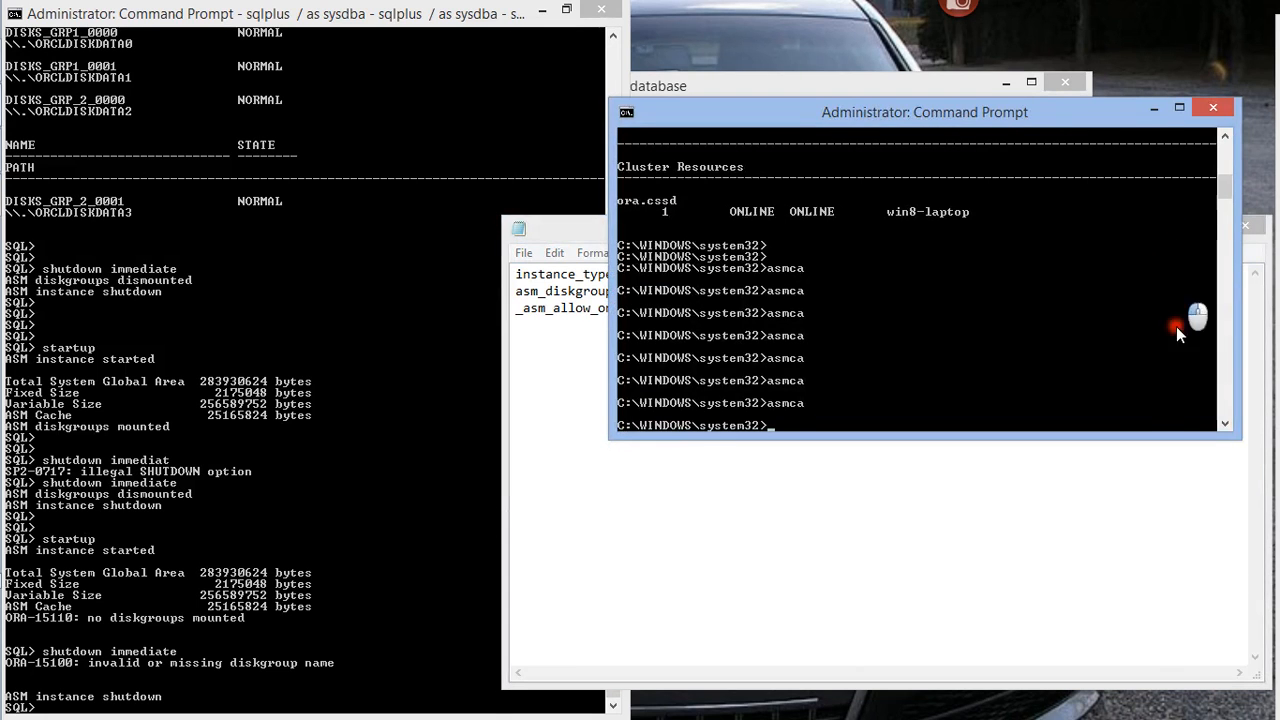
pyautogui.click(1125, 443)
pyautogui.click(1245, 225)
pyautogui.click(455, 452)
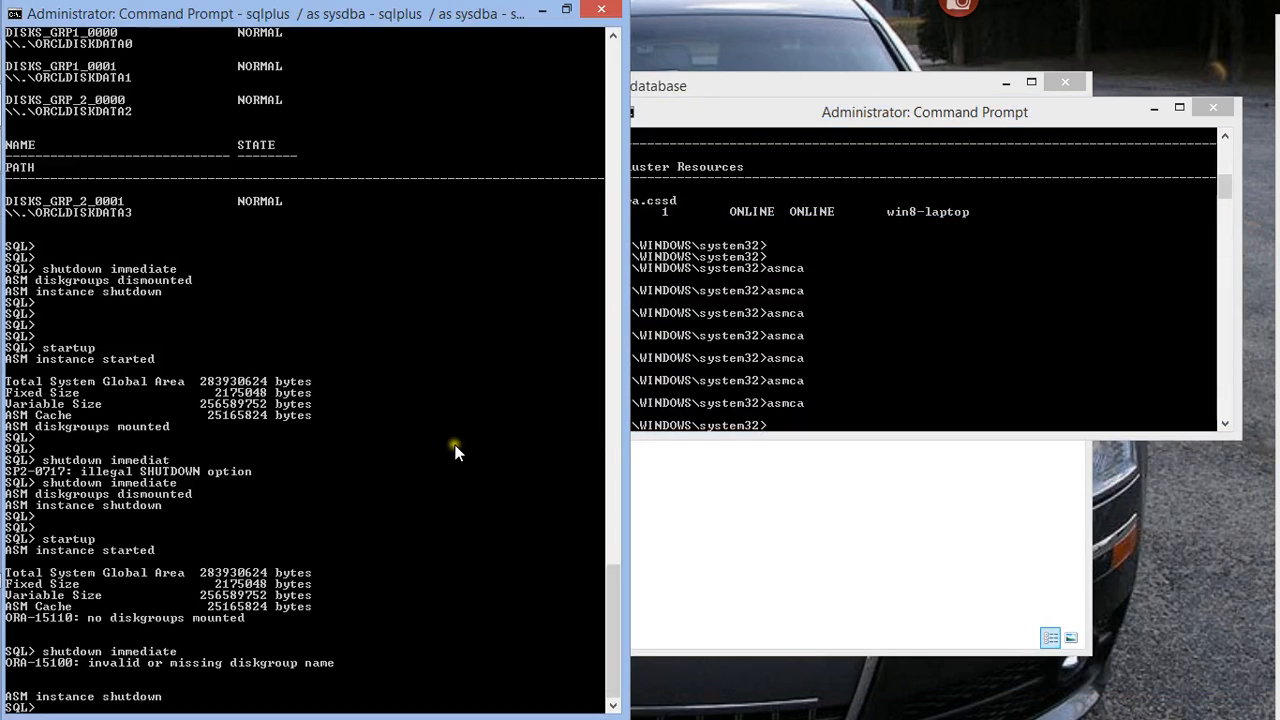
# Start the ASM instance in SQL*Plus with the startup command
pyautogui.press('Return')
pyautogui.press('Return')
pyautogui.write('star')
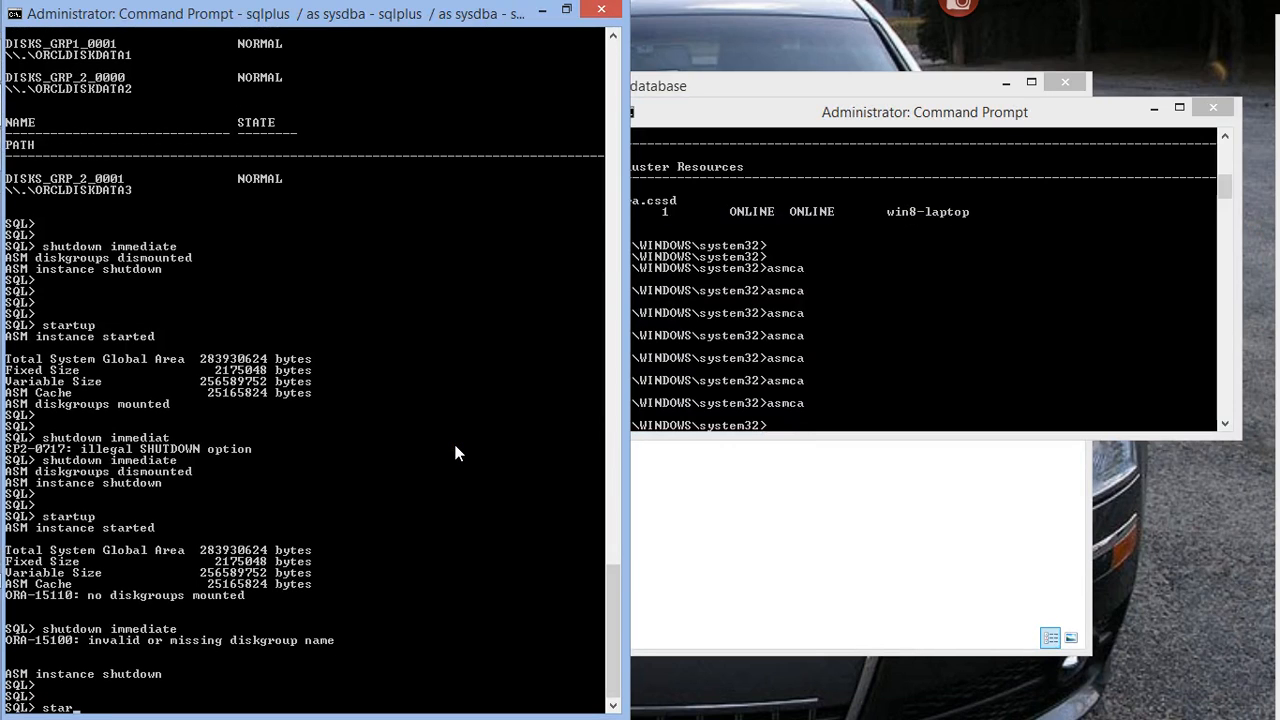
pyautogui.write('tup')
pyautogui.press('Return')
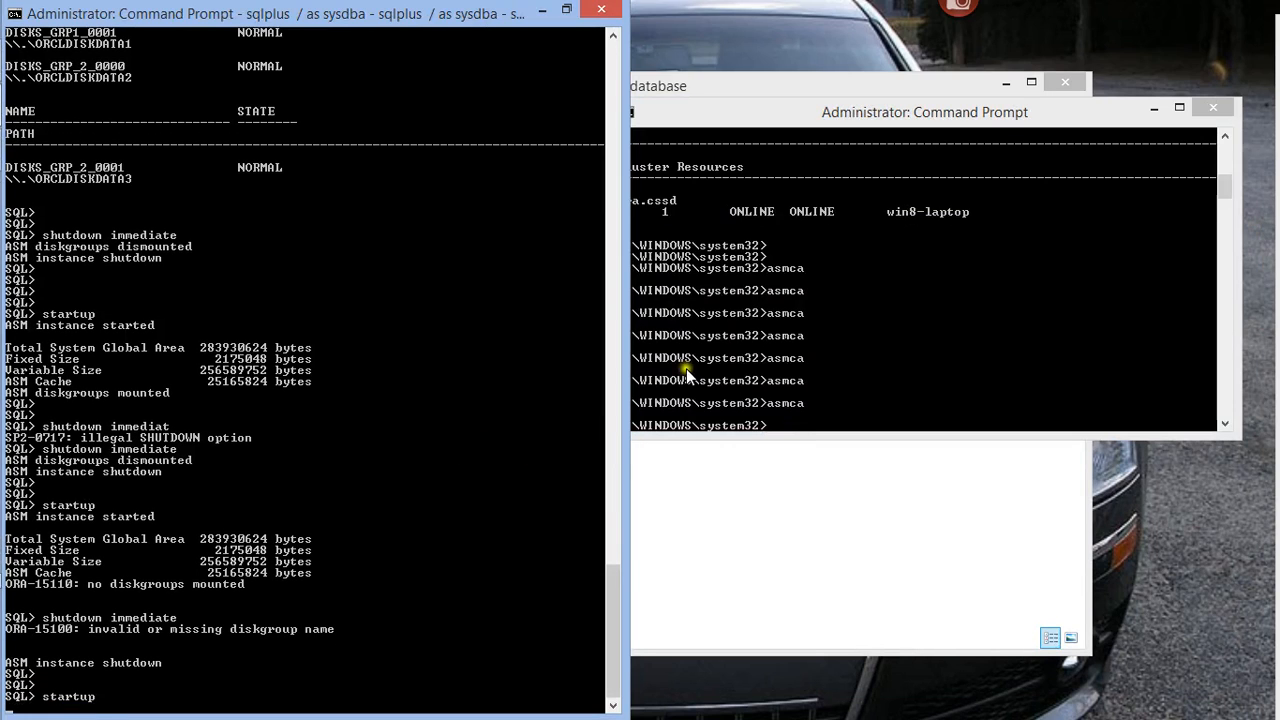
pyautogui.moveTo(610, 594); pyautogui.dragTo(605, 635)
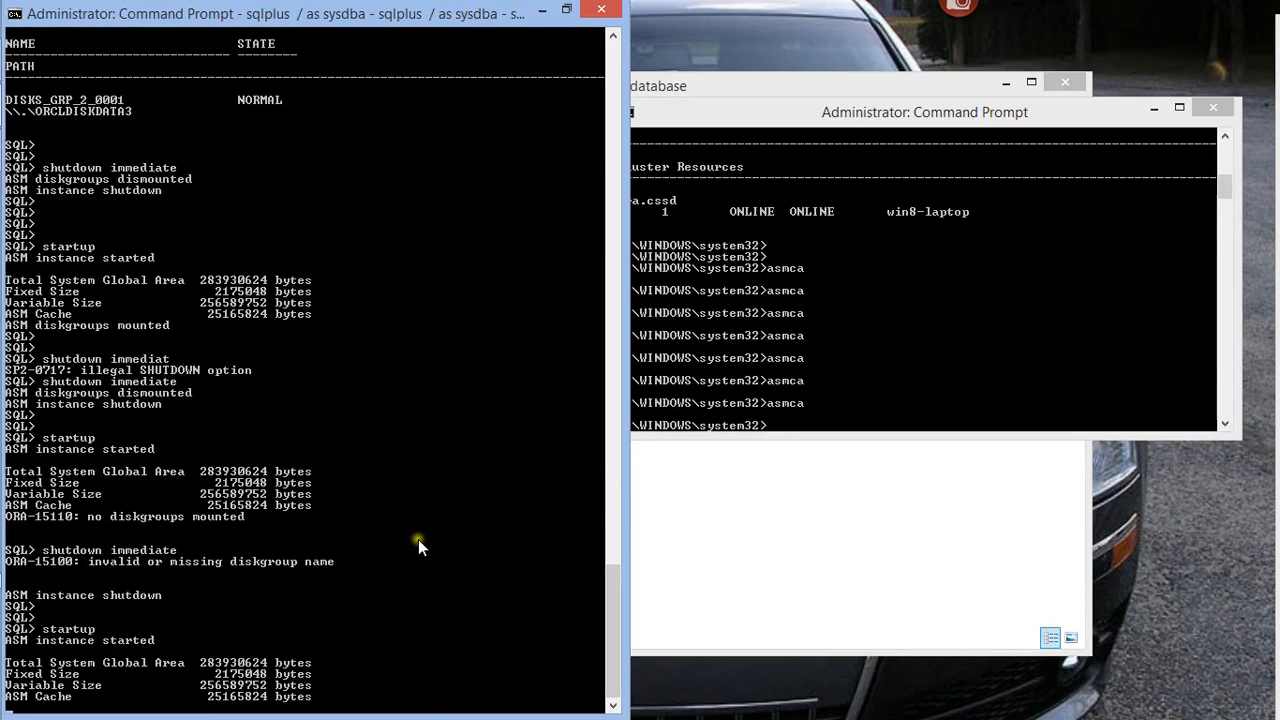
pyautogui.scroll(3, 417, 539)
pyautogui.scroll(-3, 415, 555)
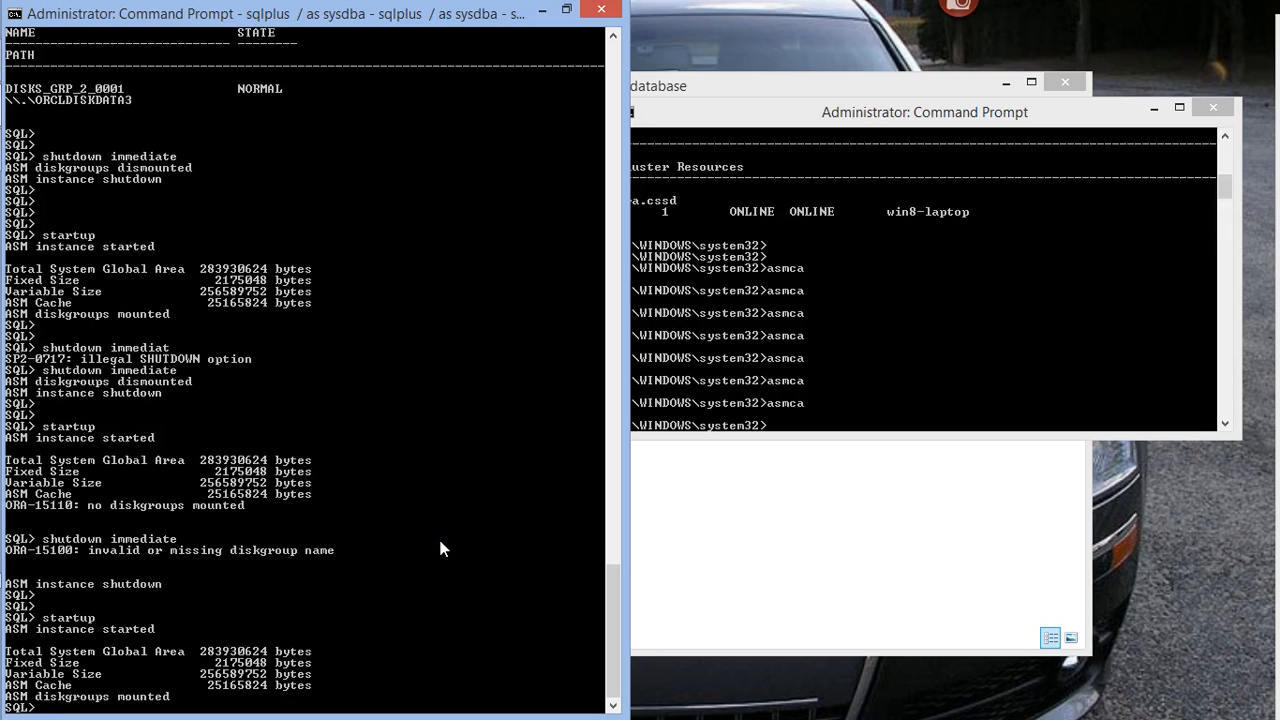
pyautogui.press('Return')
pyautogui.press('Return')
pyautogui.press('Return')
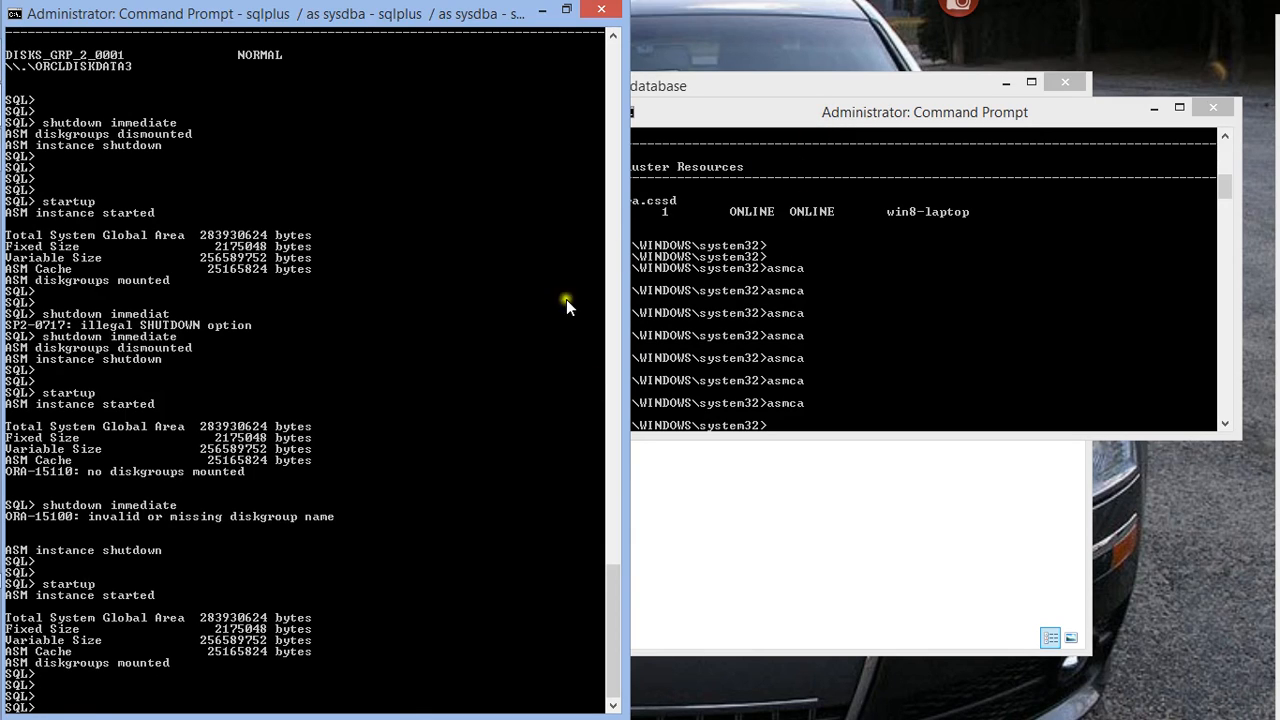
# Locate the init+ASM parameter file in the grid database folder
pyautogui.moveTo(2, 428)
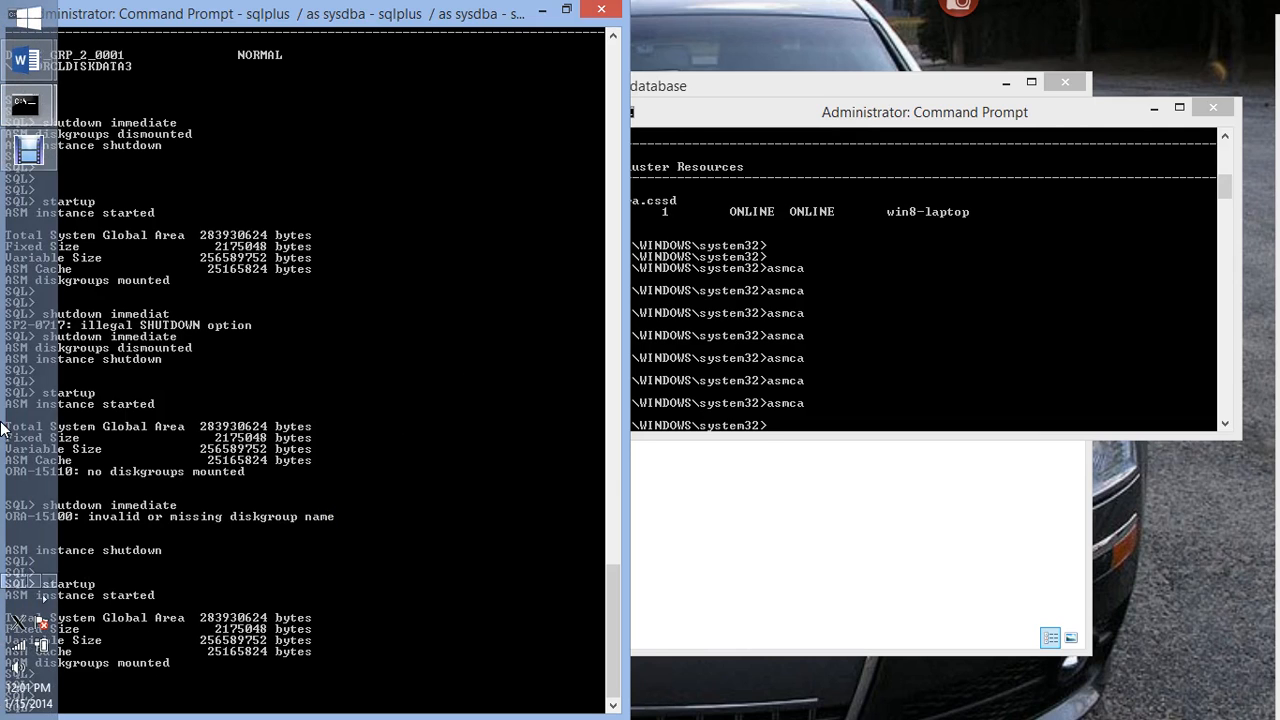
pyautogui.click(698, 535)
pyautogui.click(474, 323)
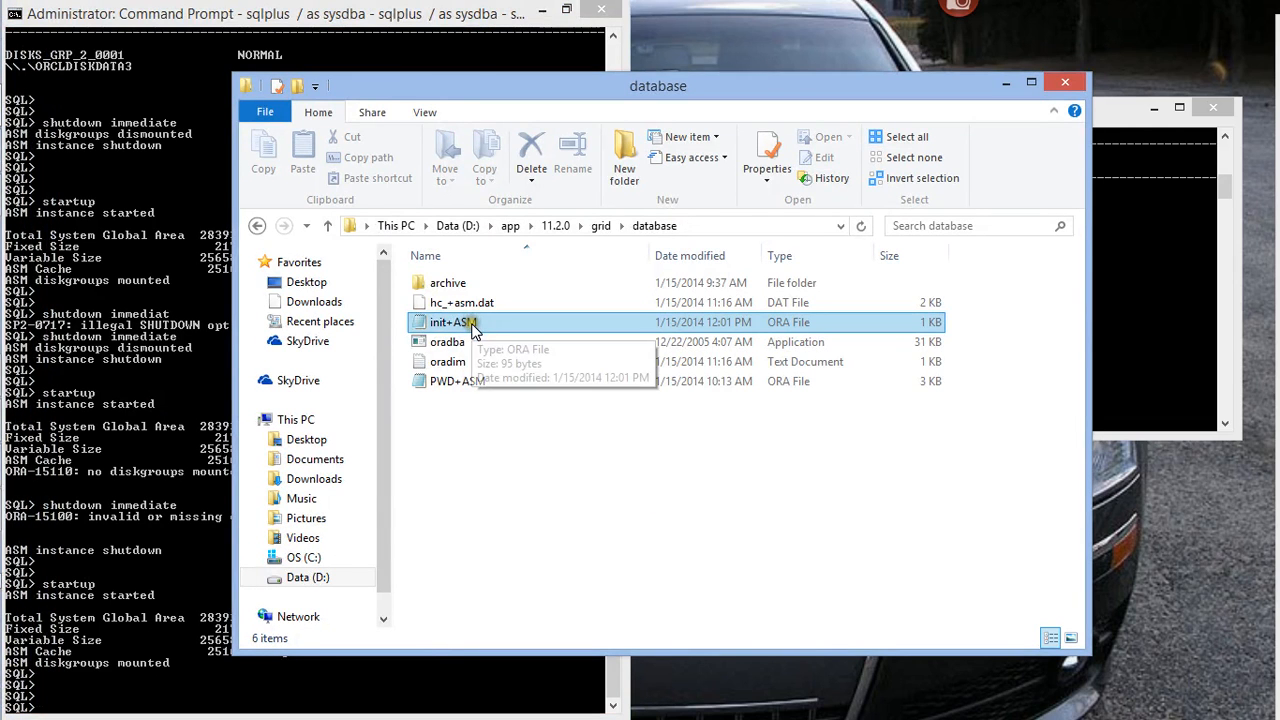
# Try to create a server parameter file in SQL*Plus with the command 'create spile from pfile;'
pyautogui.click(116, 520)
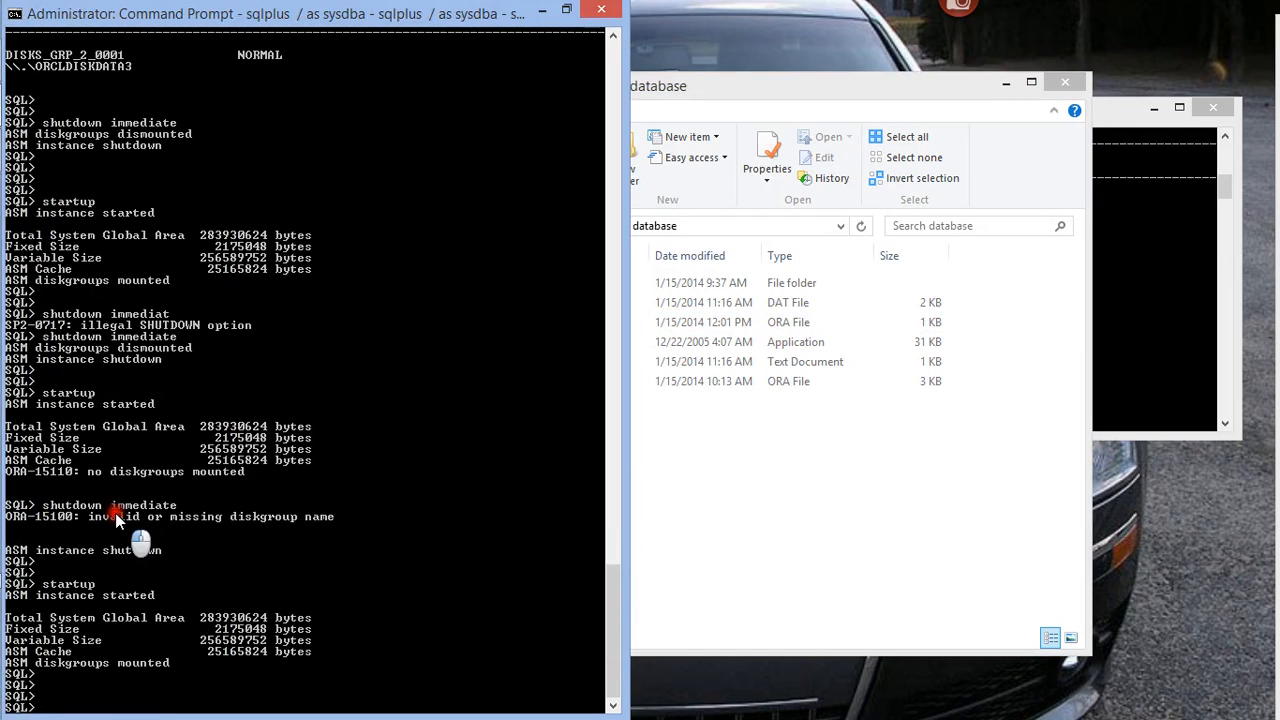
pyautogui.write('create spile from ')
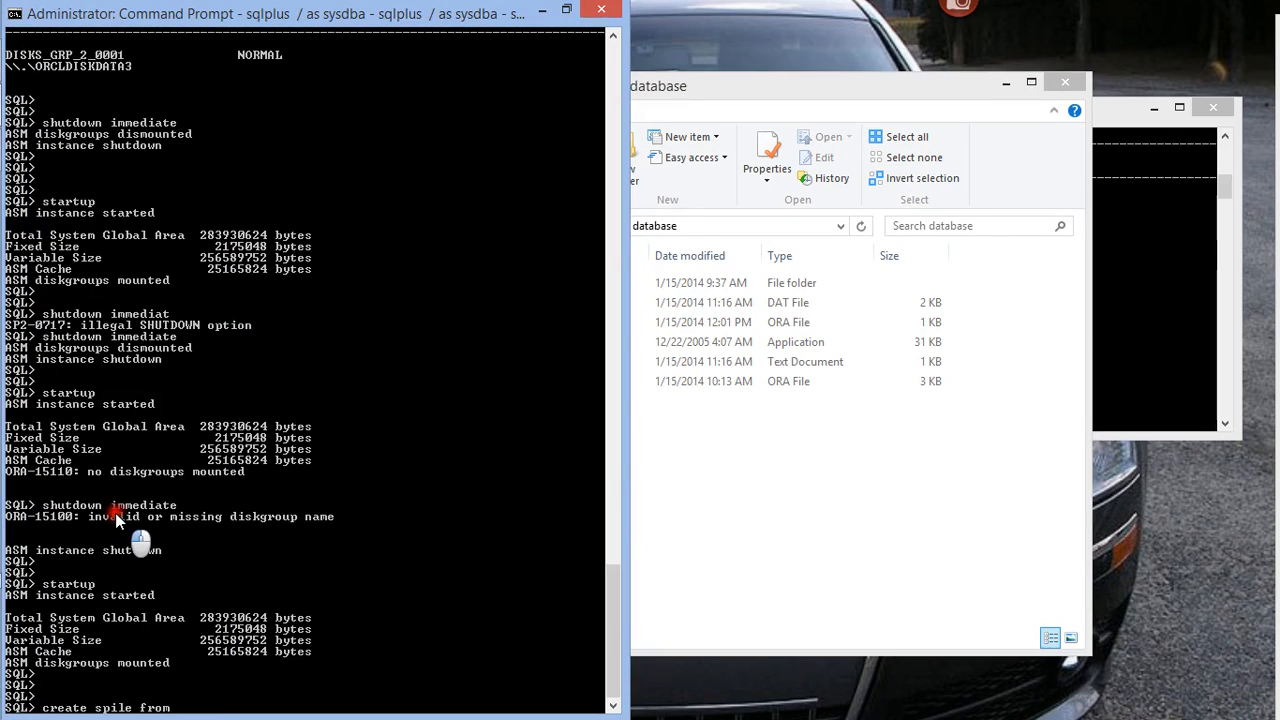
pyautogui.write('pfile;')
pyautogui.press('Return')
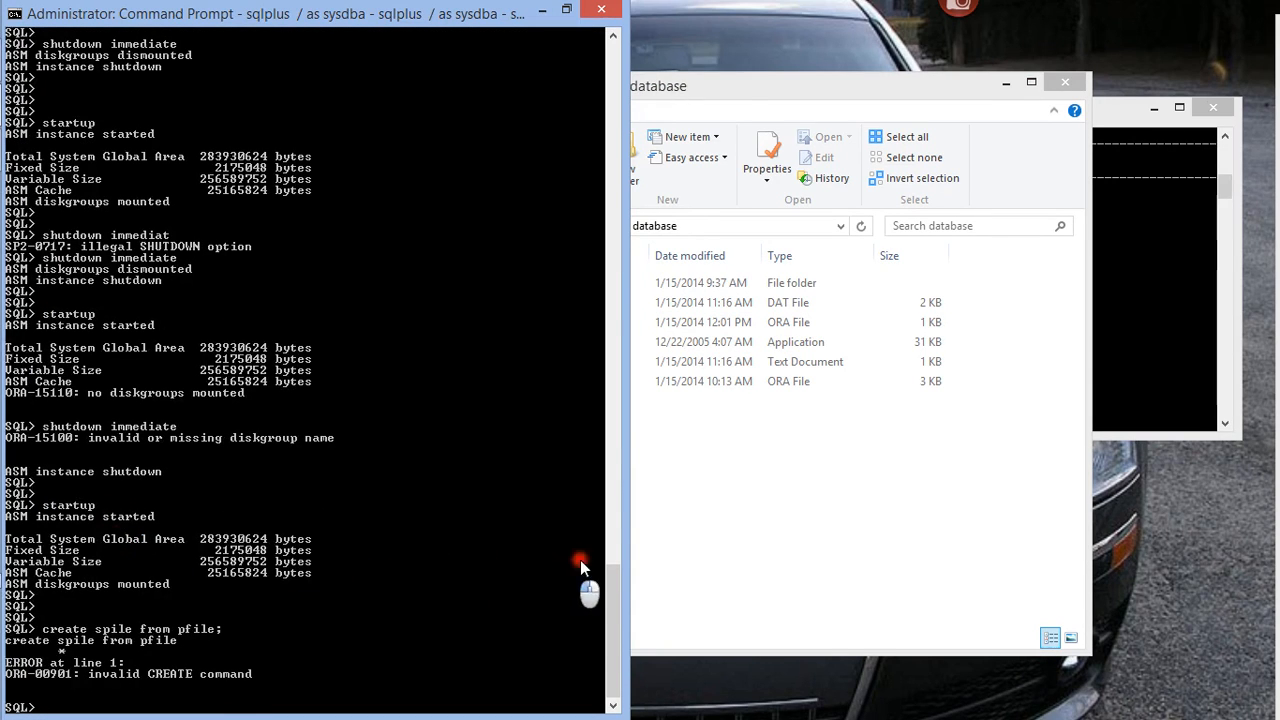
# Review the init+ASM parameter file from the database folder, then close it and minimize the folder window
pyautogui.click(728, 525)
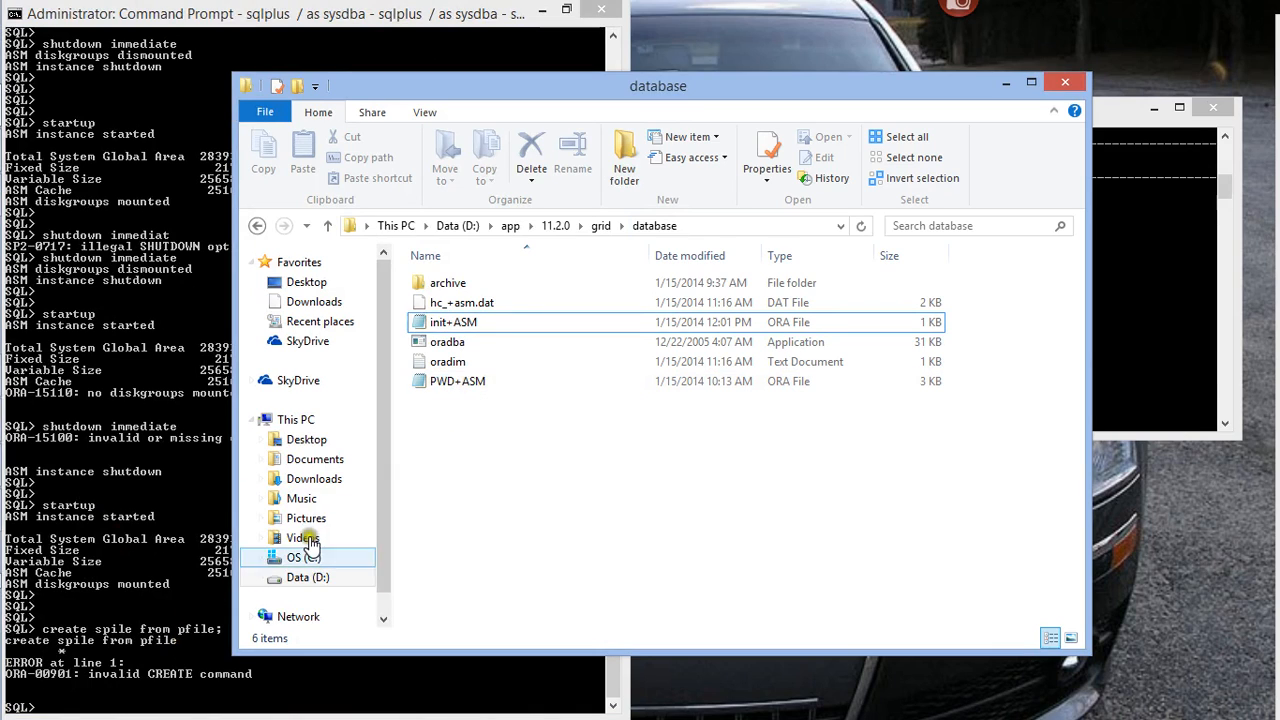
pyautogui.doubleClick(455, 324)
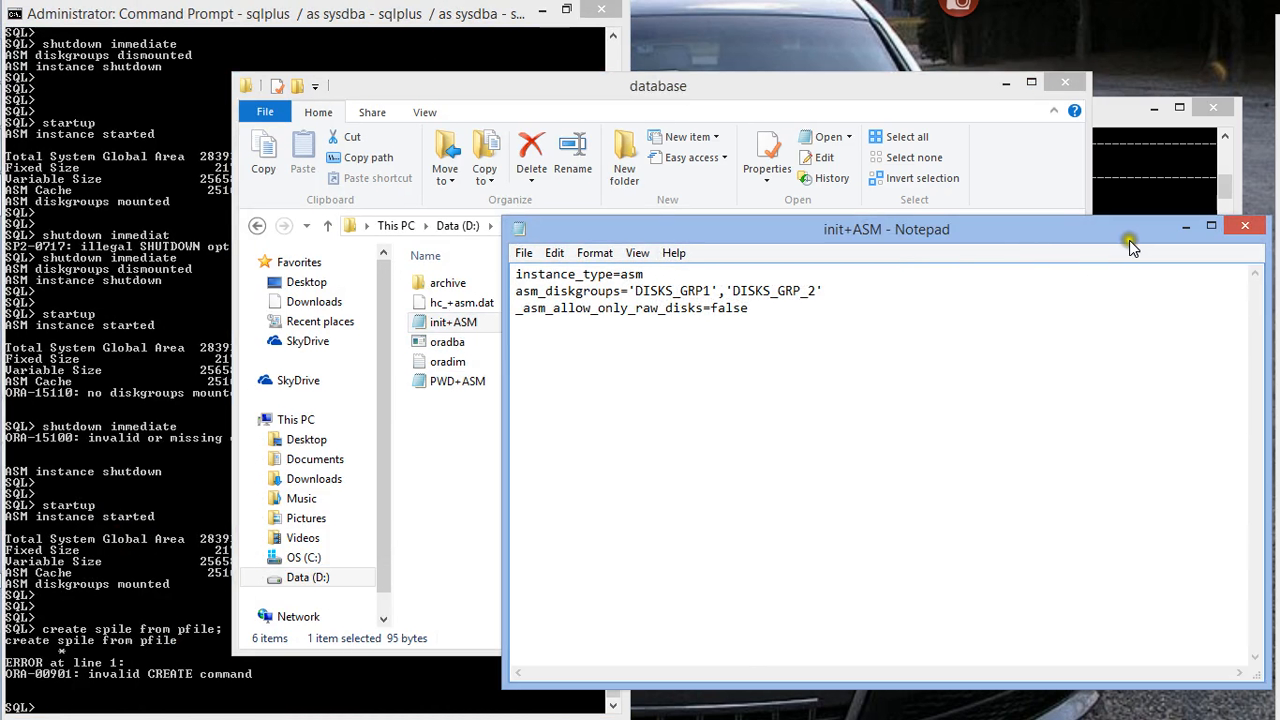
pyautogui.click(1243, 229)
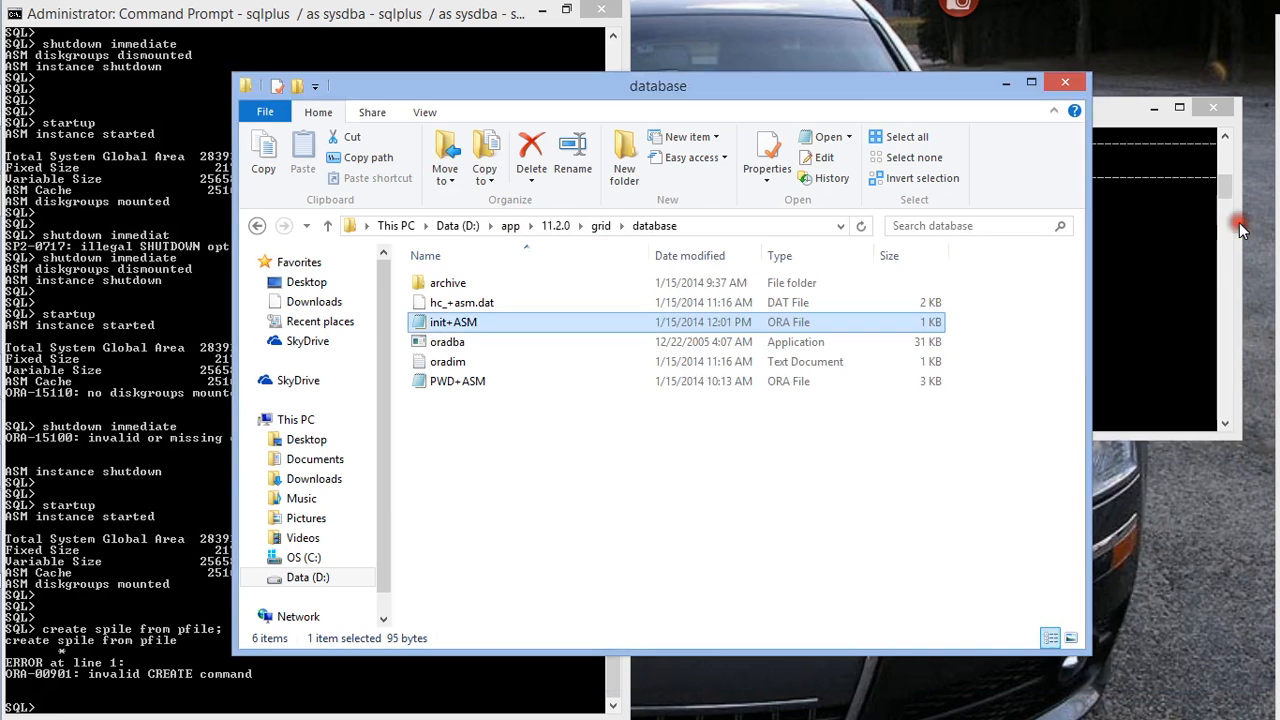
pyautogui.click(1007, 82)
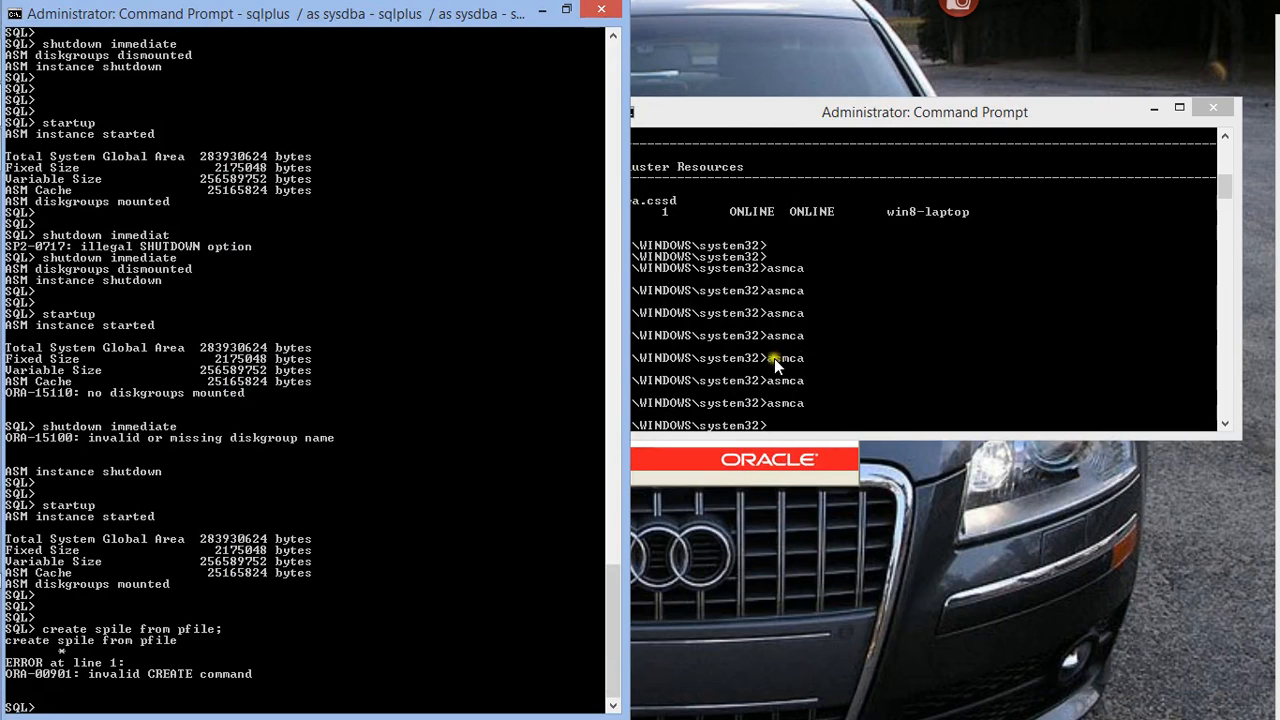
pyautogui.click(28, 149)
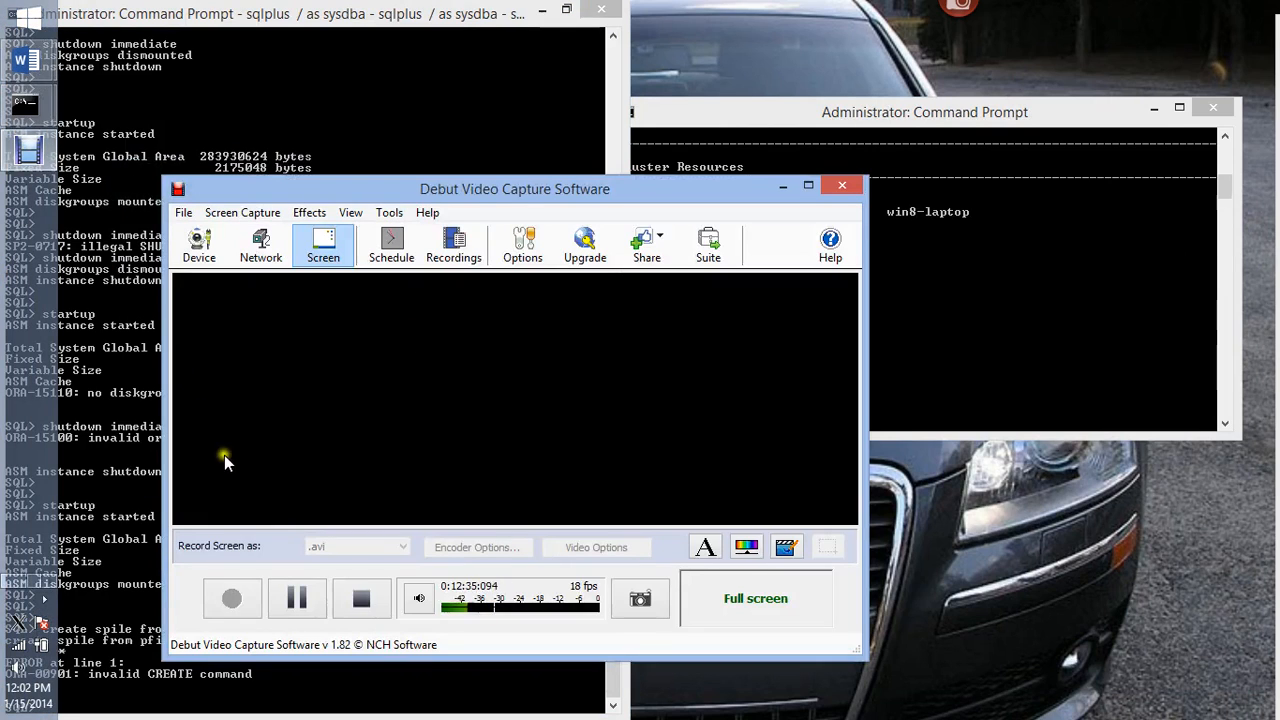